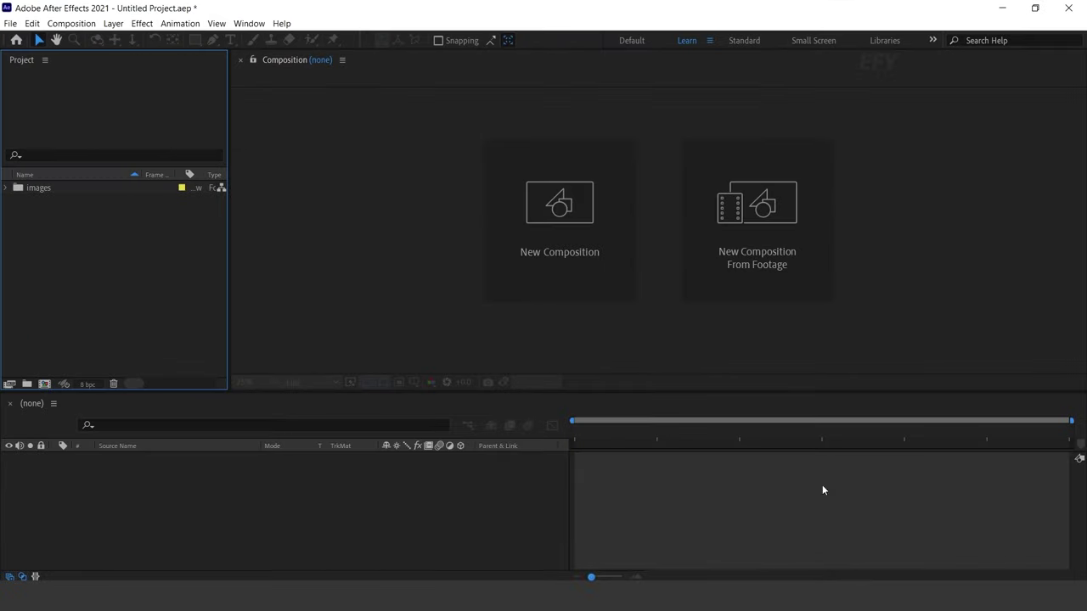
Step: Open the EasyEdit Viewer extension
{"action": "left_click", "coordinate": [251, 24]}
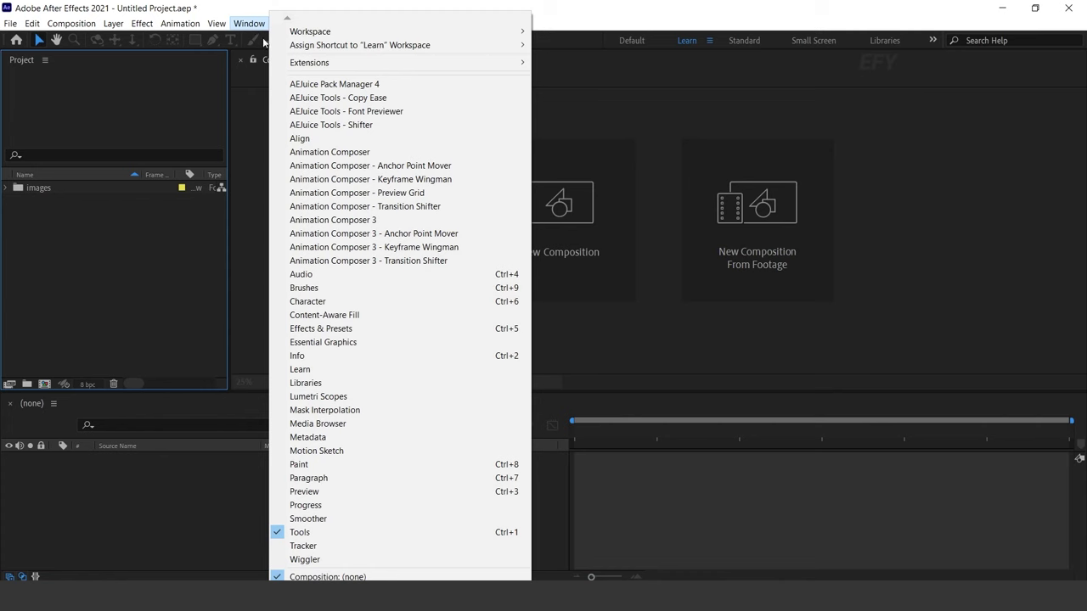
{"action": "mouse_move", "coordinate": [323, 63]}
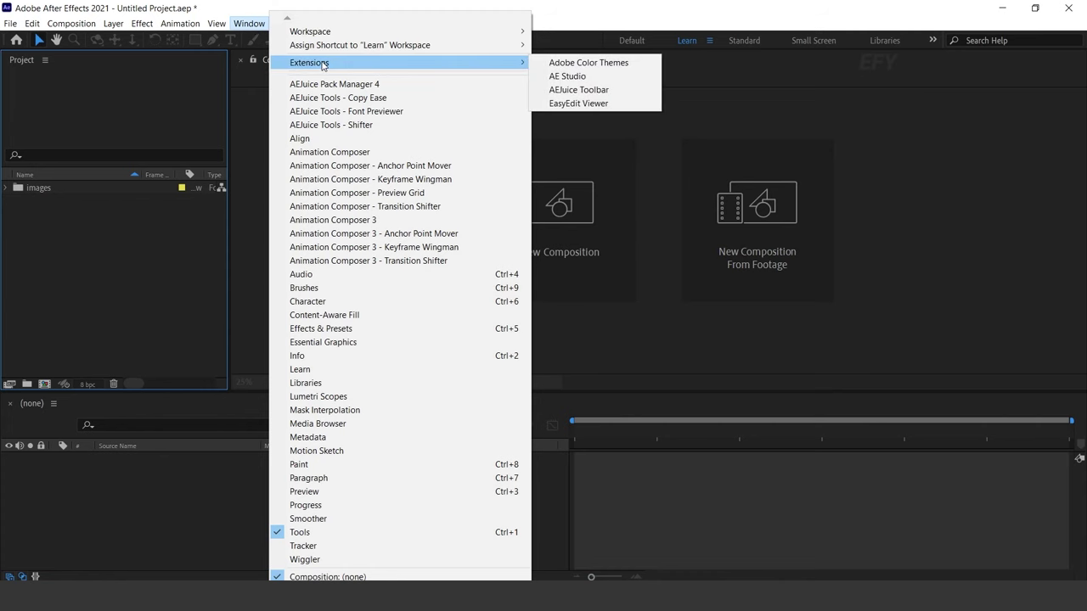
{"action": "left_click", "coordinate": [580, 103]}
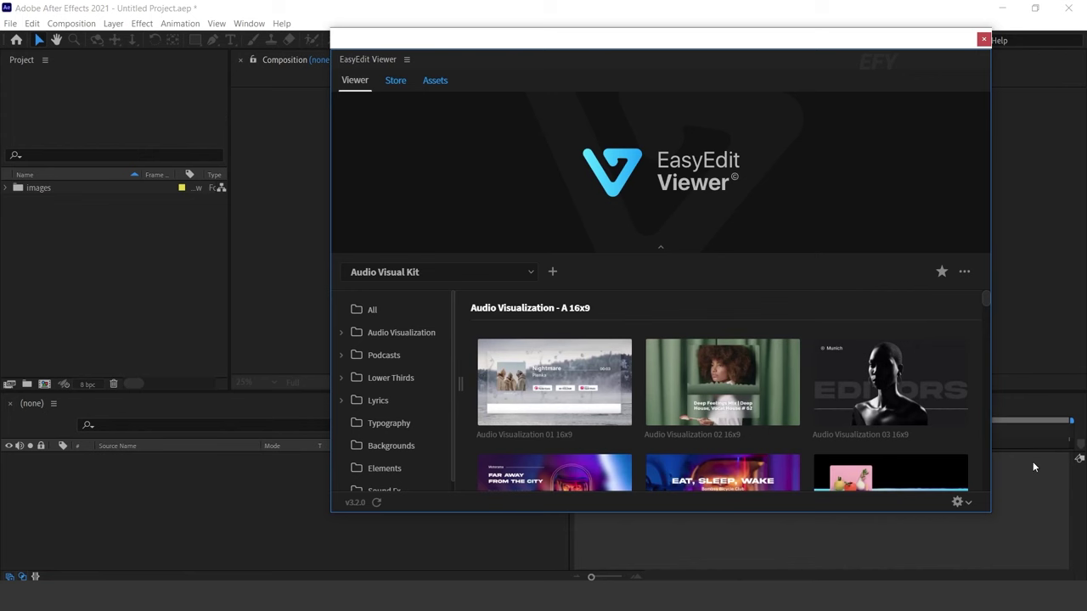
Step: Add Multiscreen Slideshow Pack_v1.install.ev to the viewer and switch the active library to Multiscreen Slideshow Pack
{"action": "left_click", "coordinate": [553, 274]}
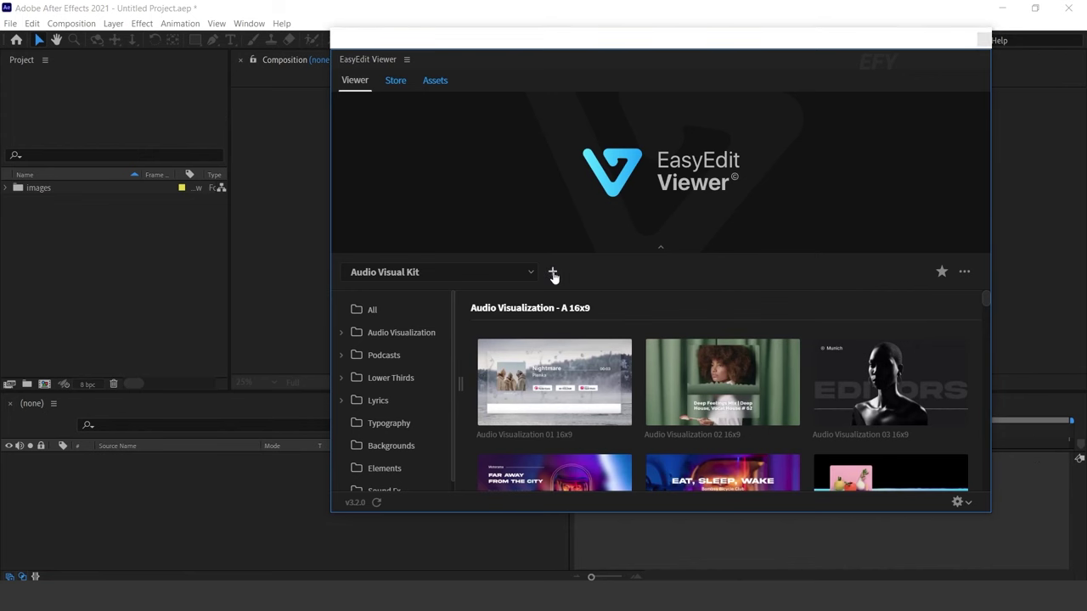
{"action": "left_click", "coordinate": [292, 151]}
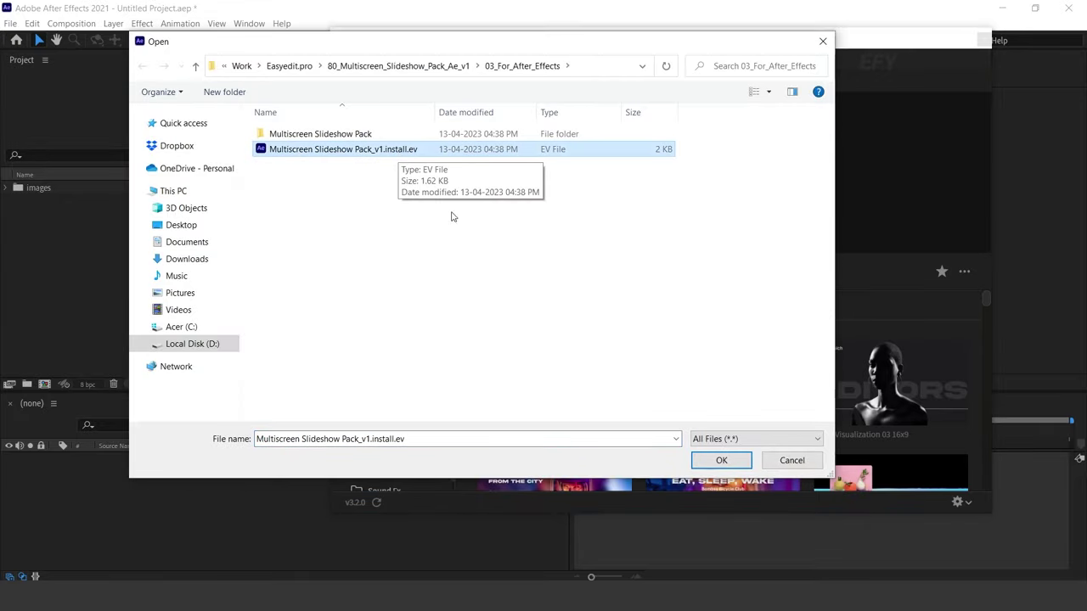
{"action": "left_click", "coordinate": [721, 461]}
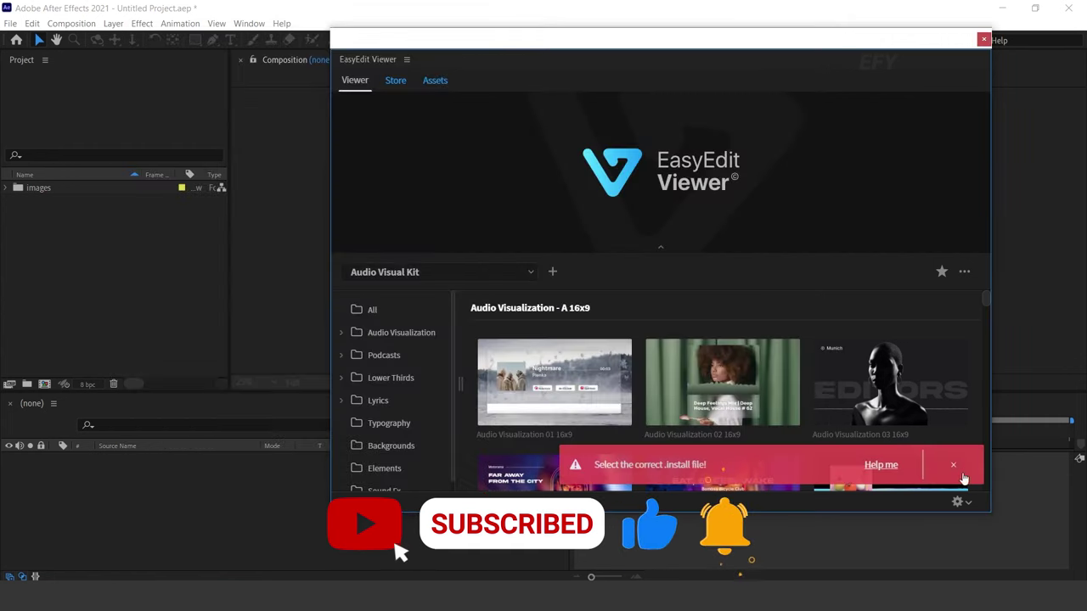
{"action": "left_click", "coordinate": [500, 272]}
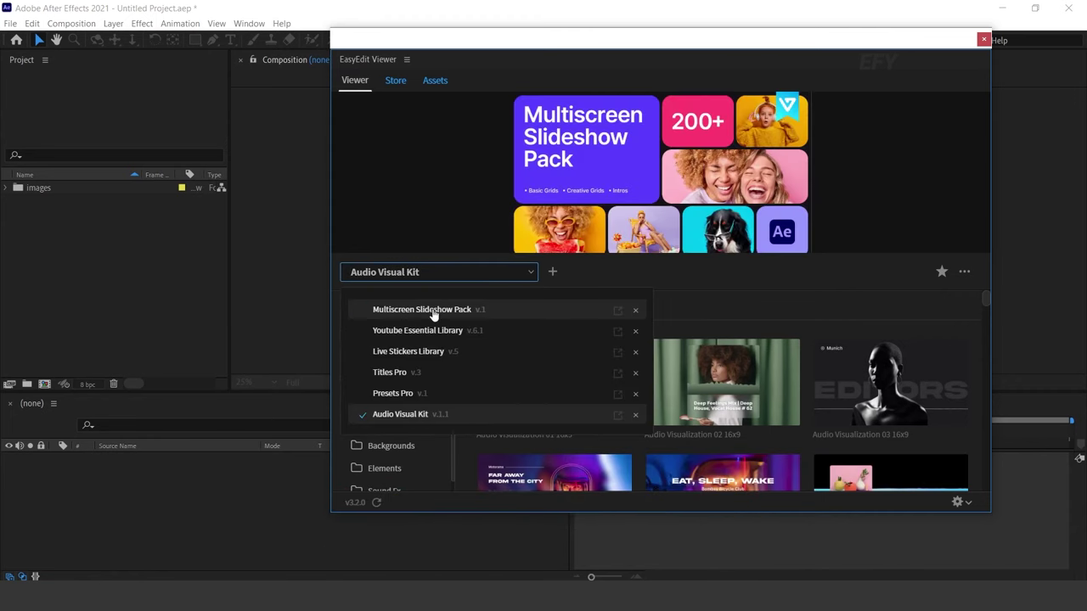
{"action": "left_click", "coordinate": [433, 311]}
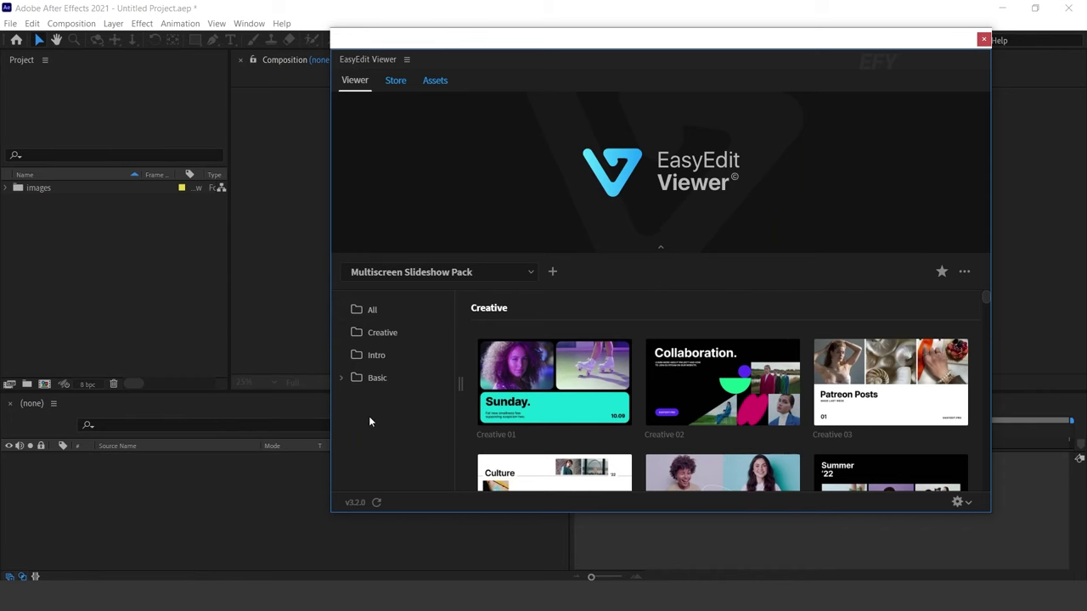
Step: Preview several templates in the pack's Creative category, including Creative 01 to 05, and skim the rest
{"action": "mouse_move", "coordinate": [667, 431]}
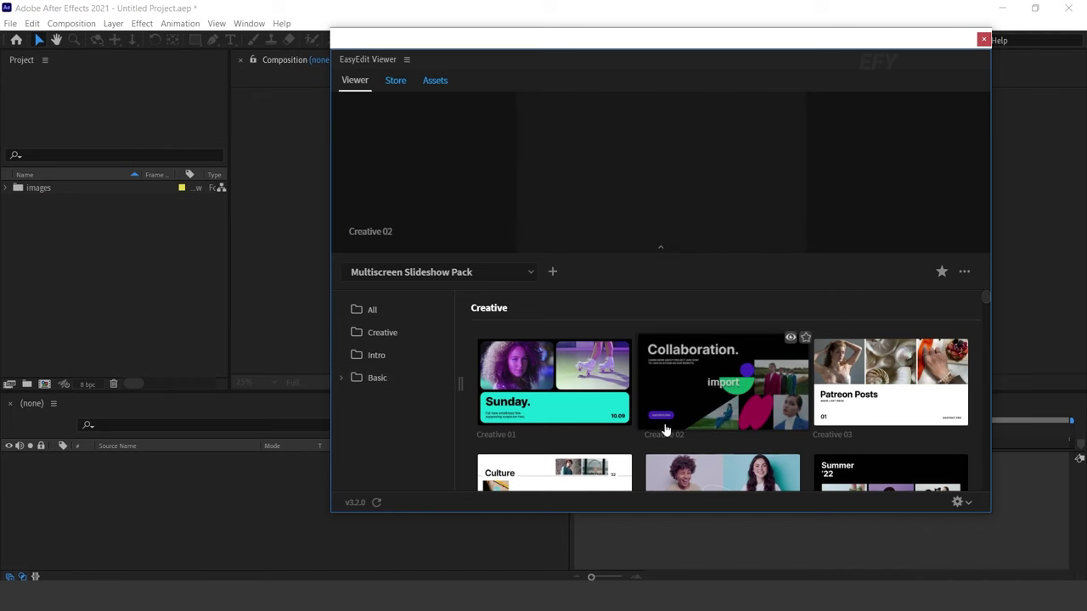
{"action": "mouse_move", "coordinate": [554, 389]}
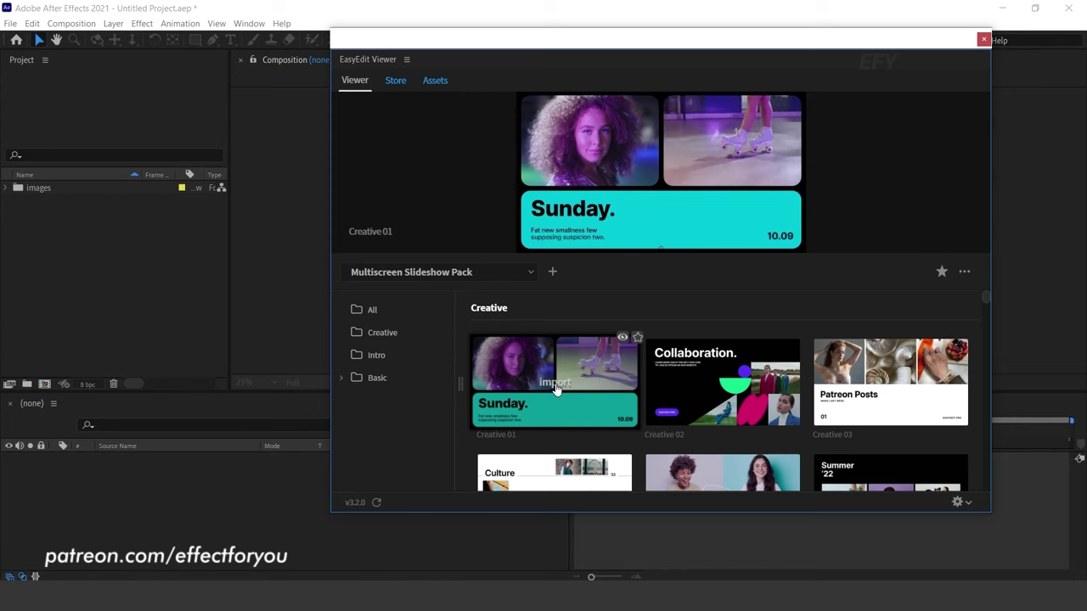
{"action": "mouse_move", "coordinate": [741, 395]}
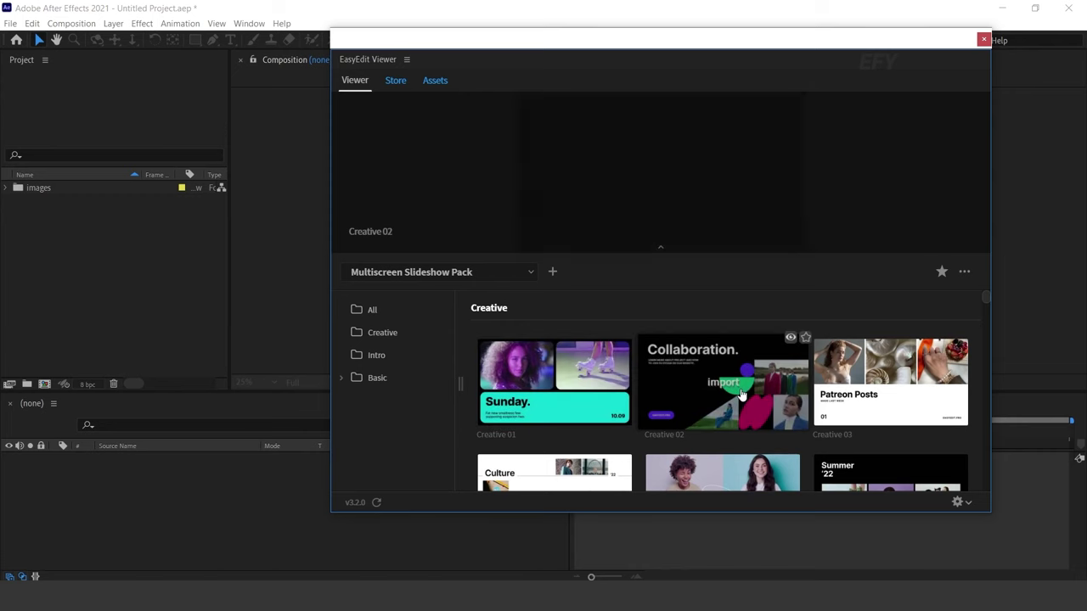
{"action": "mouse_move", "coordinate": [879, 400]}
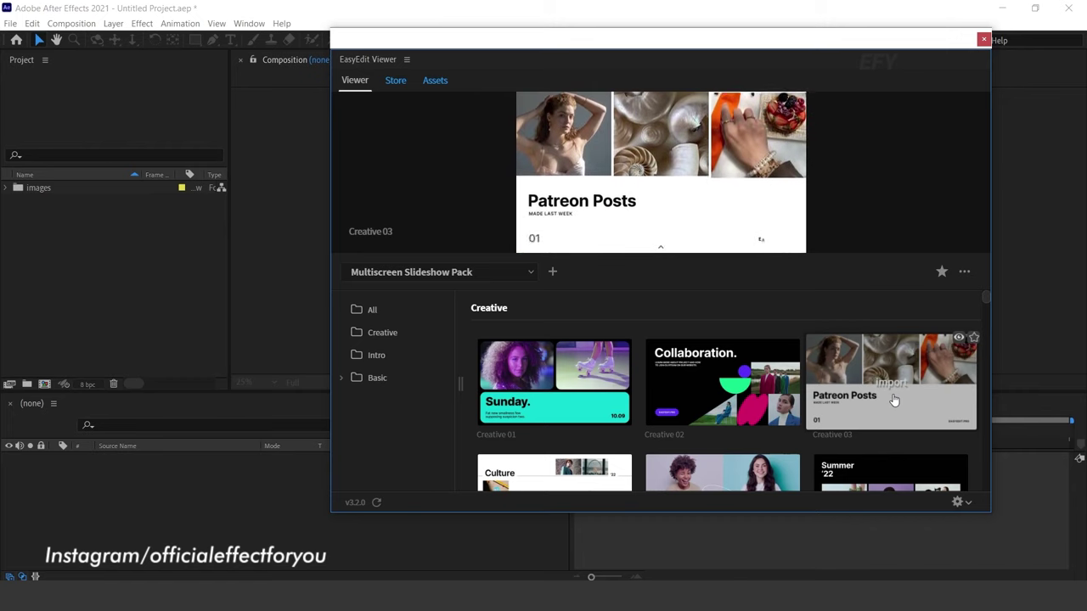
{"action": "scroll", "coordinate": [893, 400], "scroll_direction": "down", "scroll_amount": 2}
{"action": "mouse_move", "coordinate": [724, 376]}
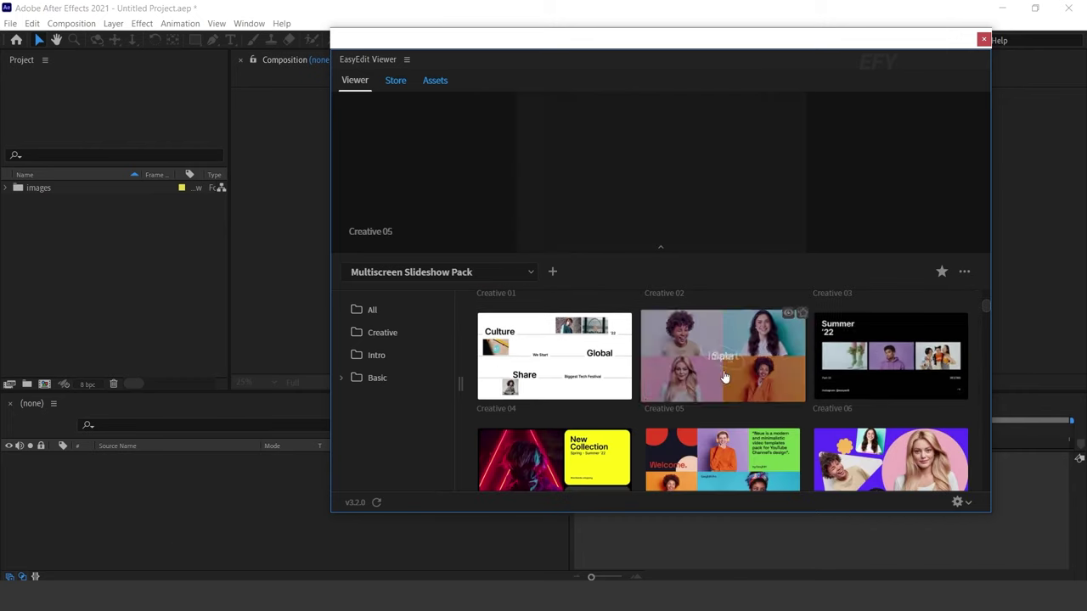
{"action": "mouse_move", "coordinate": [583, 366]}
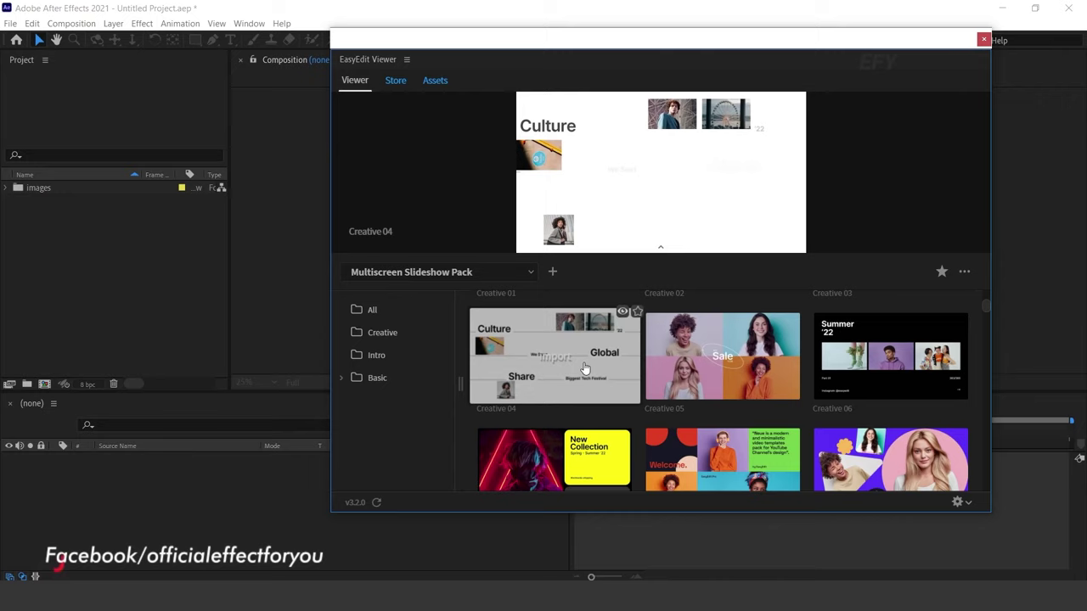
{"action": "scroll", "coordinate": [586, 370], "scroll_direction": "down", "scroll_amount": 10}
{"action": "mouse_move", "coordinate": [694, 412]}
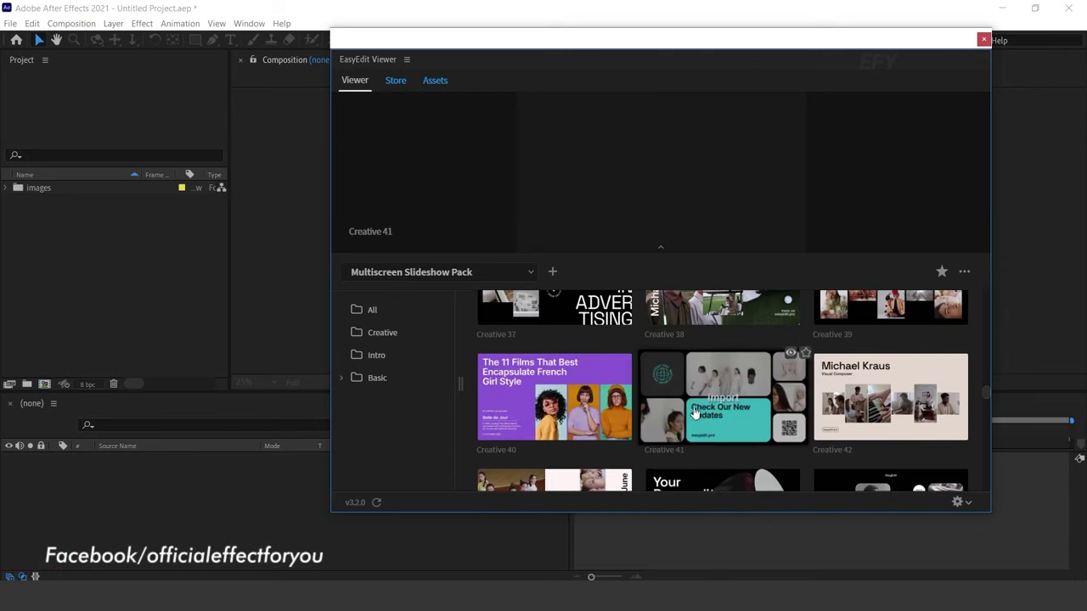
Step: Browse the pack's Intro templates and its Basic Horizontal and Basic Vertical layouts, previewing a few of them
{"action": "left_click", "coordinate": [377, 356]}
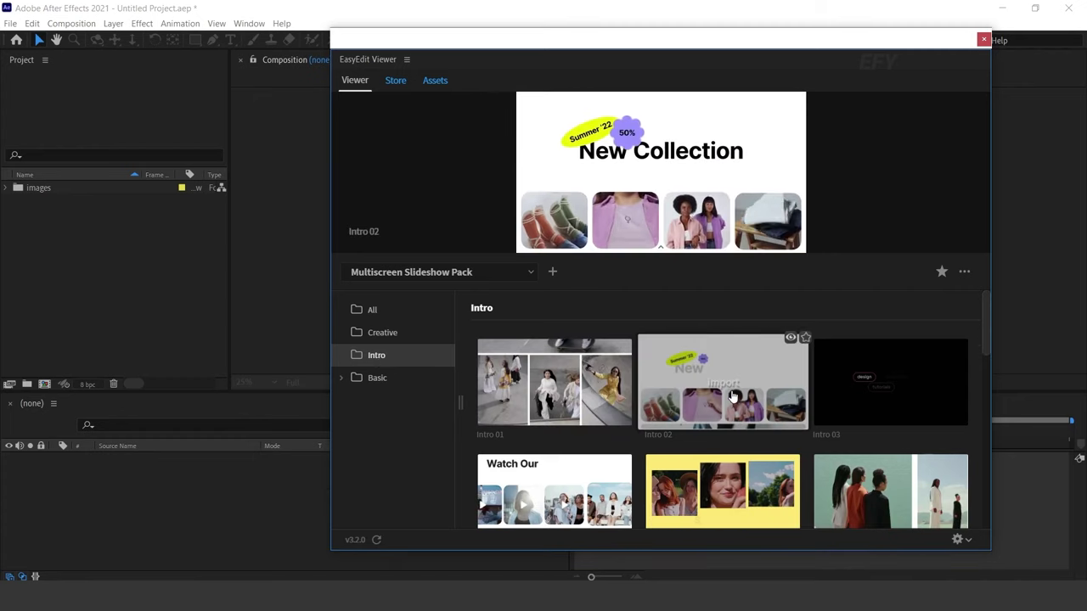
{"action": "scroll", "coordinate": [849, 407], "scroll_direction": "down", "scroll_amount": 5}
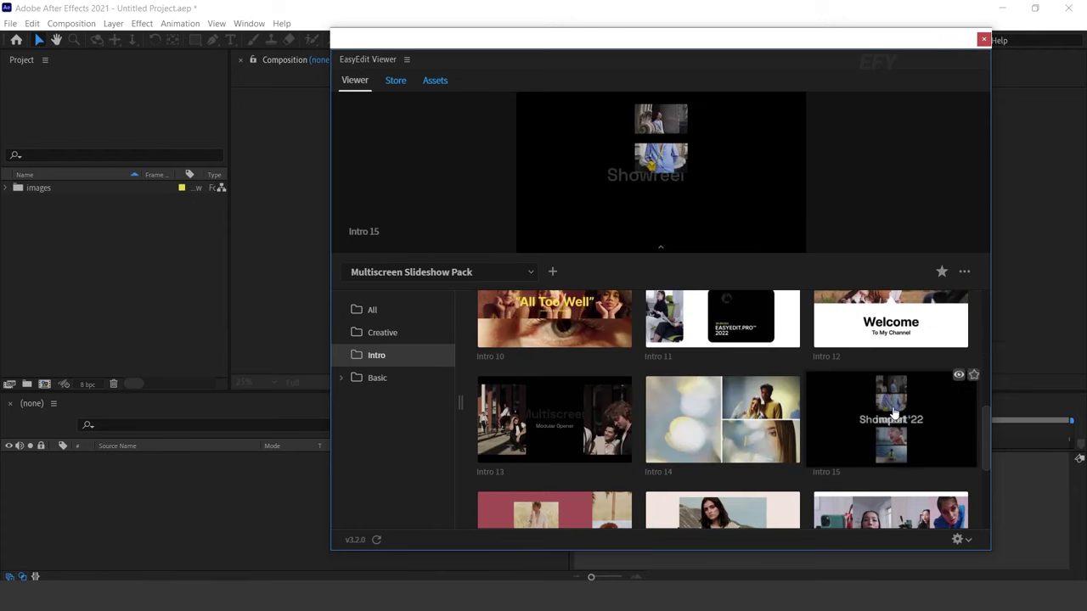
{"action": "scroll", "coordinate": [893, 413], "scroll_direction": "down", "scroll_amount": 1}
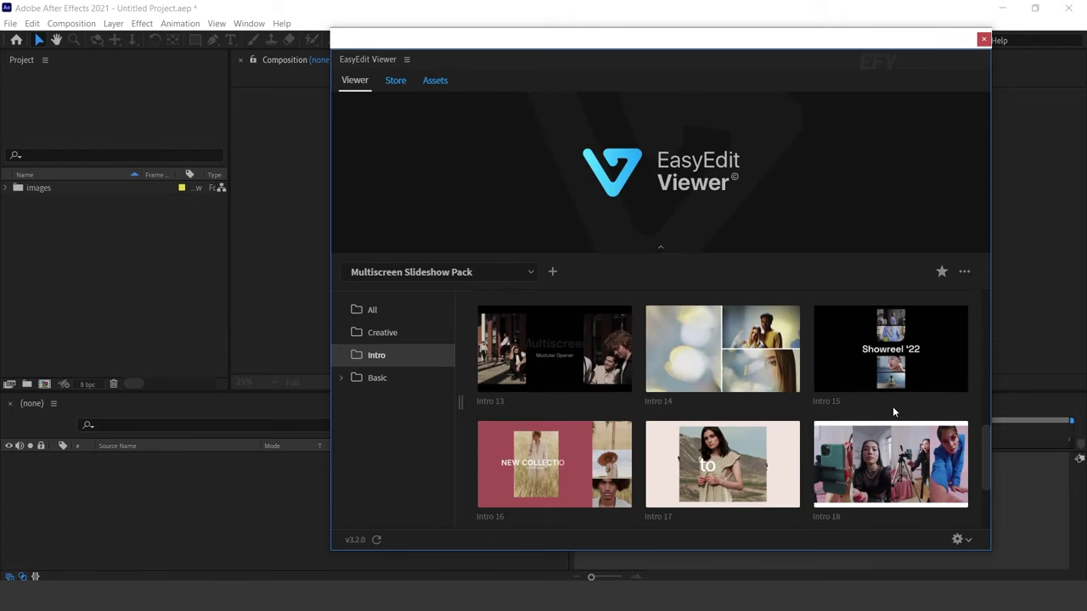
{"action": "left_click", "coordinate": [387, 379]}
{"action": "mouse_move", "coordinate": [487, 362]}
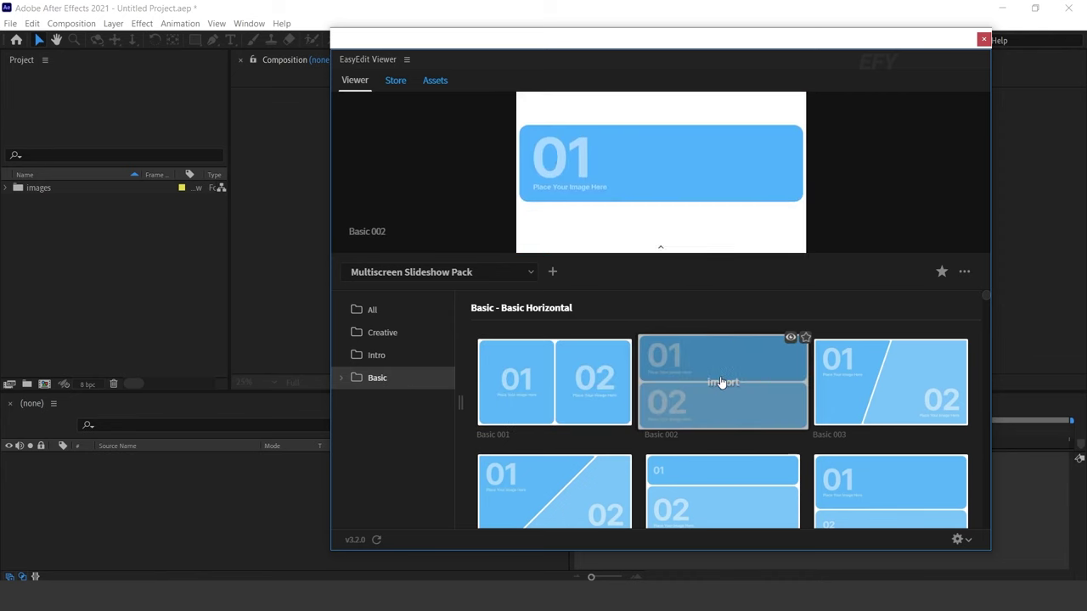
{"action": "scroll", "coordinate": [794, 422], "scroll_direction": "down", "scroll_amount": 15}
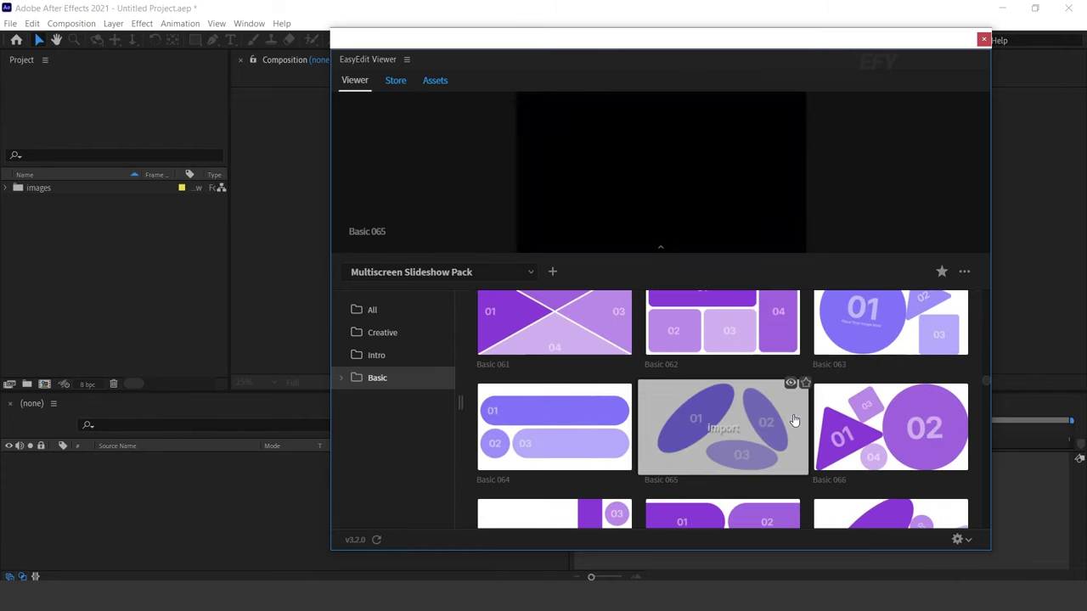
{"action": "scroll", "coordinate": [794, 421], "scroll_direction": "down", "scroll_amount": 20}
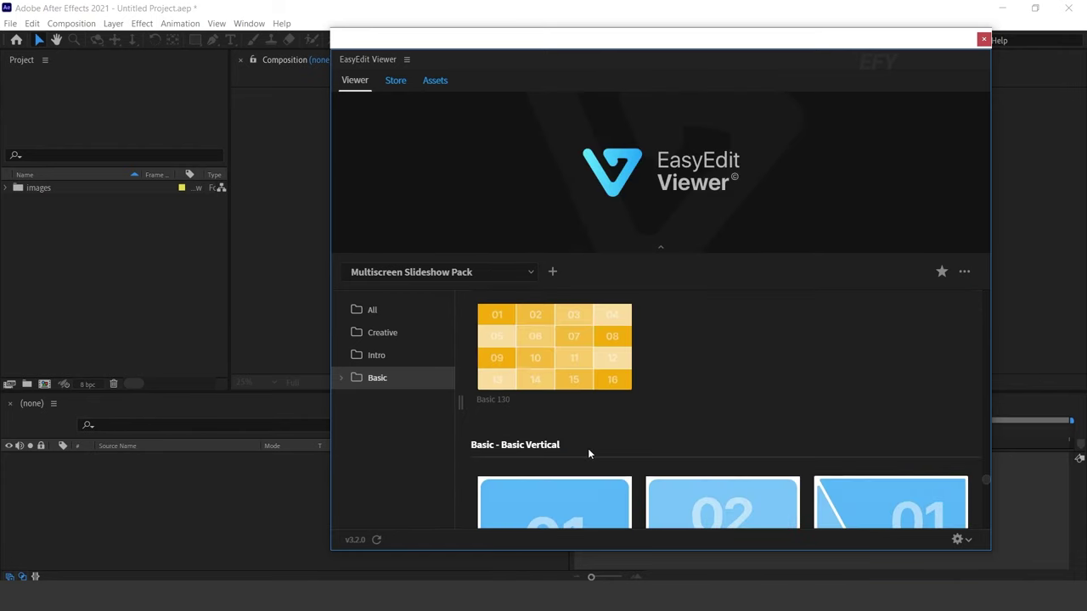
{"action": "scroll", "coordinate": [589, 454], "scroll_direction": "down", "scroll_amount": 3}
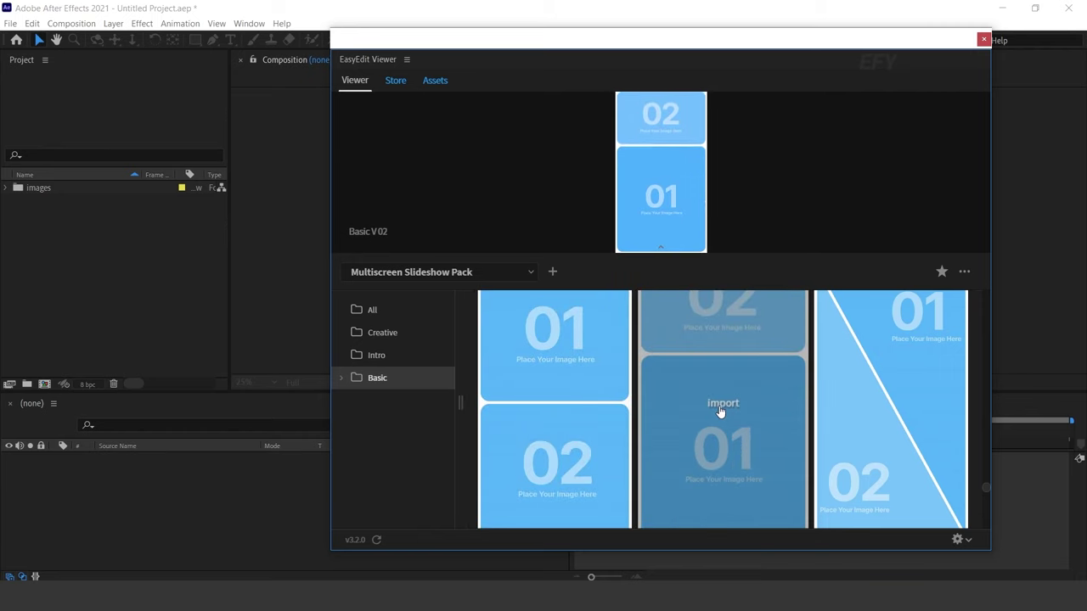
{"action": "mouse_move", "coordinate": [861, 427]}
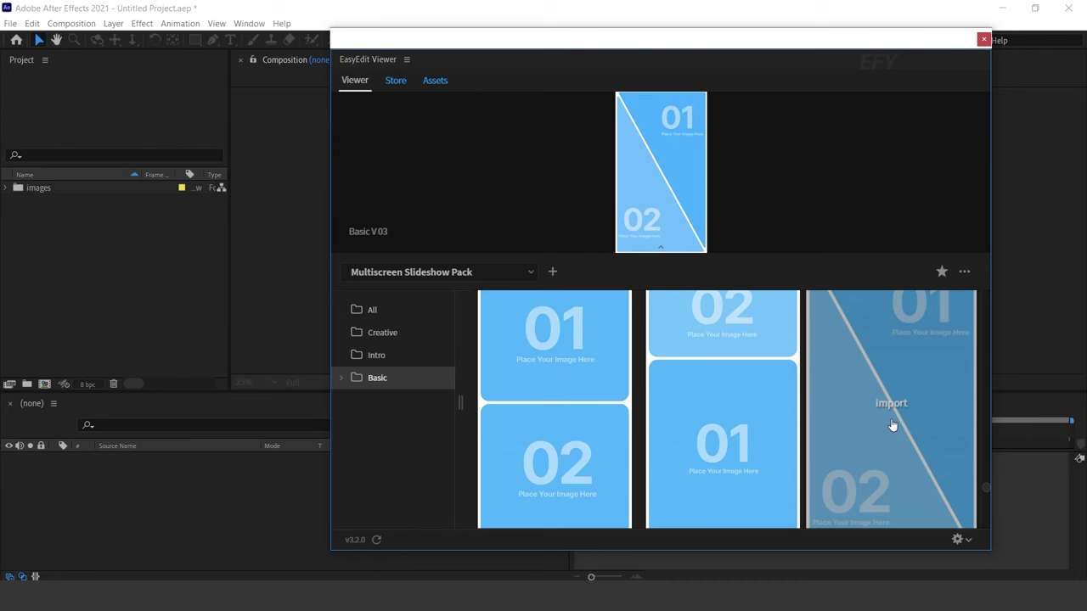
{"action": "scroll", "coordinate": [892, 424], "scroll_direction": "down", "scroll_amount": 3}
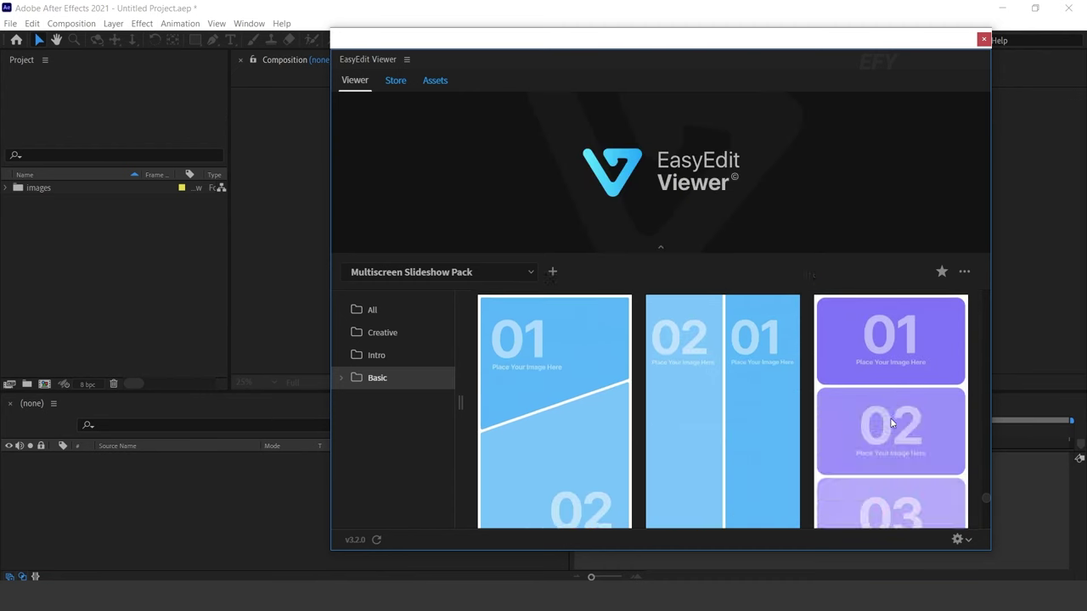
Step: Show the Creative category and create a 1920 x 1080 composition named main comp at 29.97 fps, 20 seconds long
{"action": "left_click", "coordinate": [382, 332]}
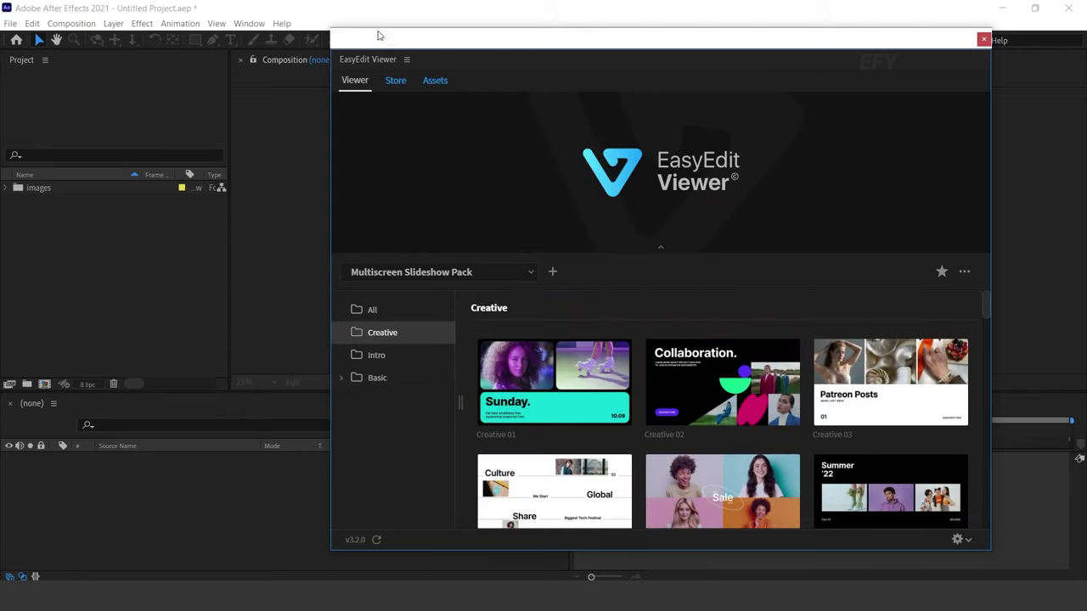
{"action": "left_click_drag", "start_coordinate": [374, 44], "coordinate": [463, 43]}
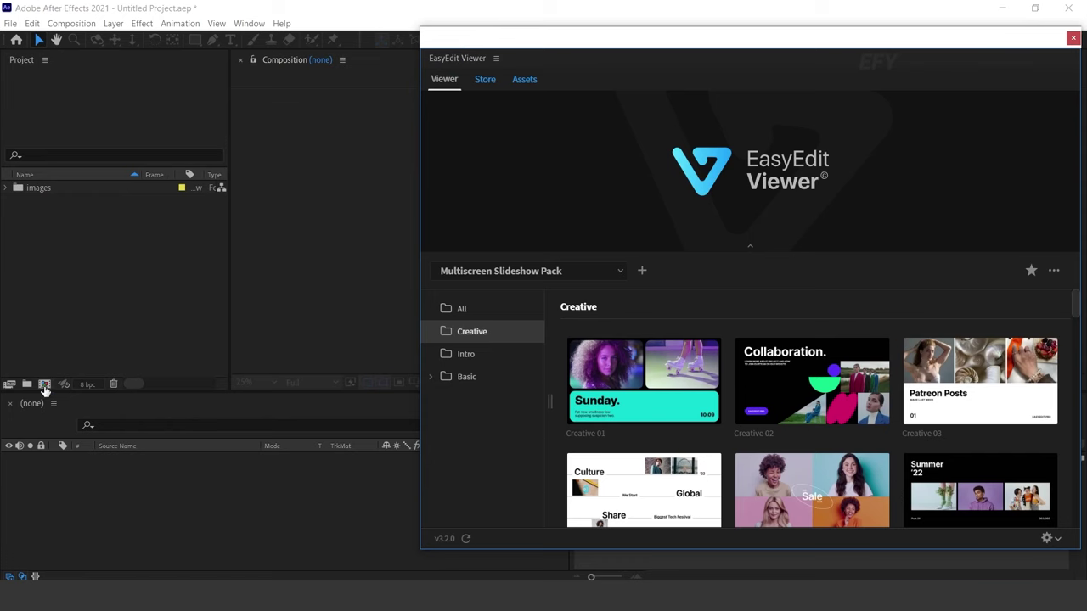
{"action": "left_click", "coordinate": [44, 385]}
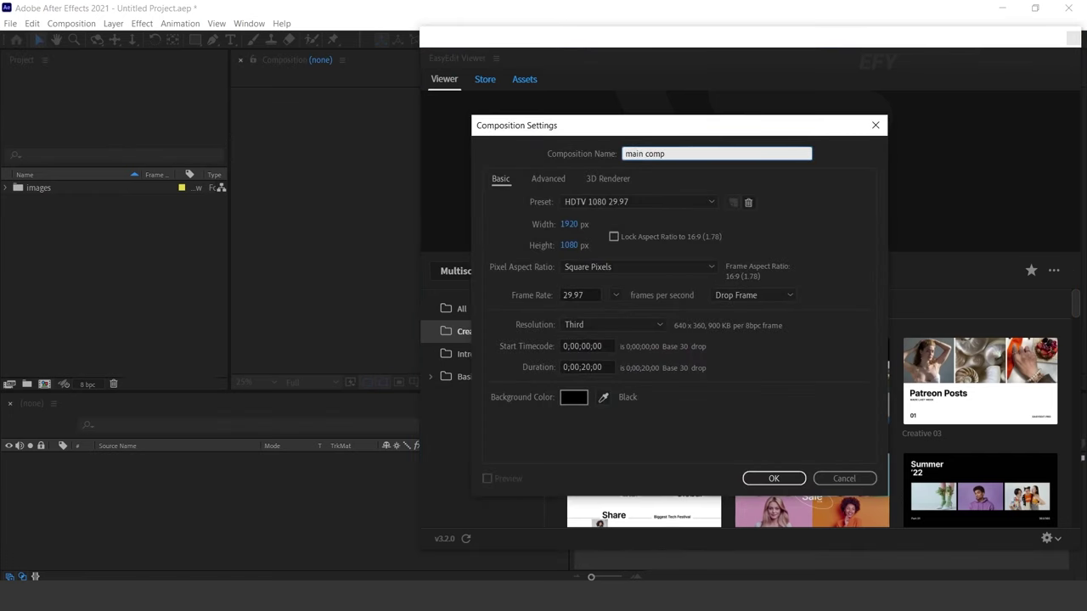
{"action": "key", "text": "Return"}
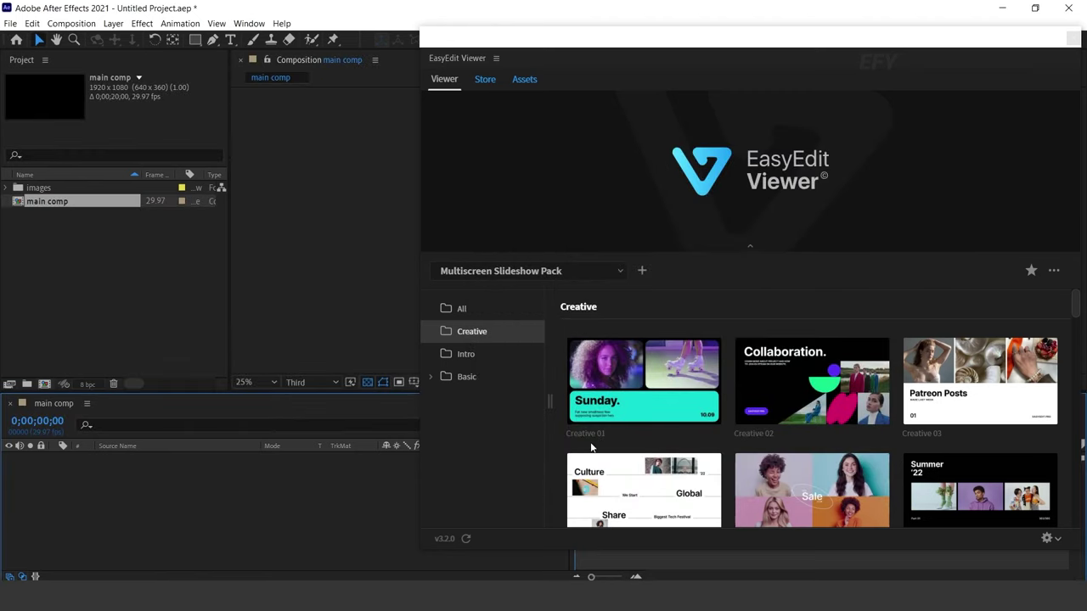
Step: Import the Creative 01 template into main comp and move the viewer window aside to uncover the composition
{"action": "mouse_move", "coordinate": [859, 384]}
{"action": "left_click_drag", "start_coordinate": [814, 41], "coordinate": [751, 33]}
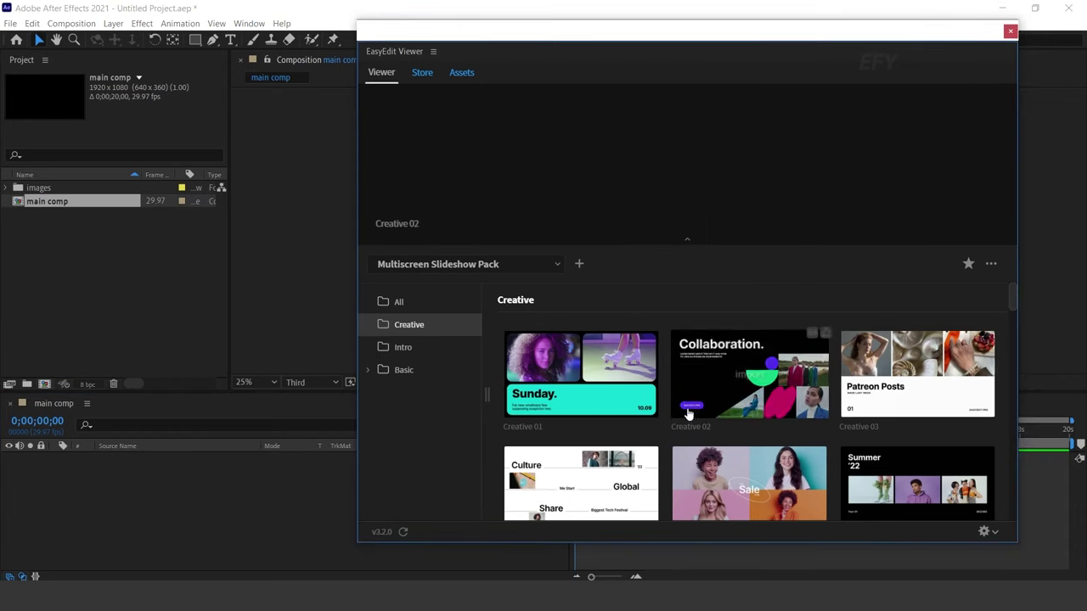
{"action": "left_click", "coordinate": [585, 375]}
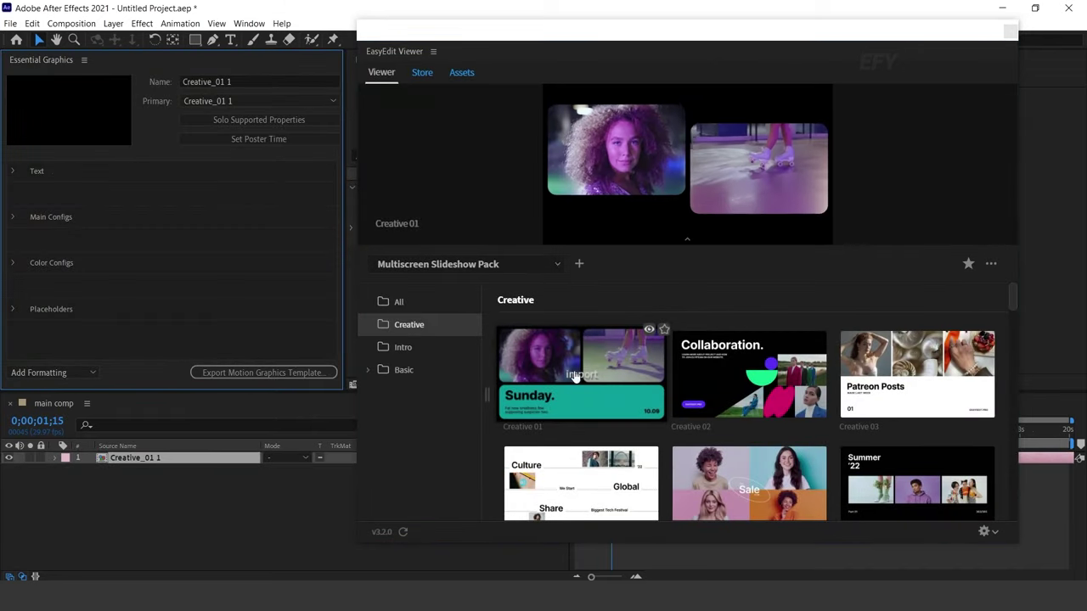
{"action": "left_click_drag", "start_coordinate": [367, 32], "coordinate": [977, 116]}
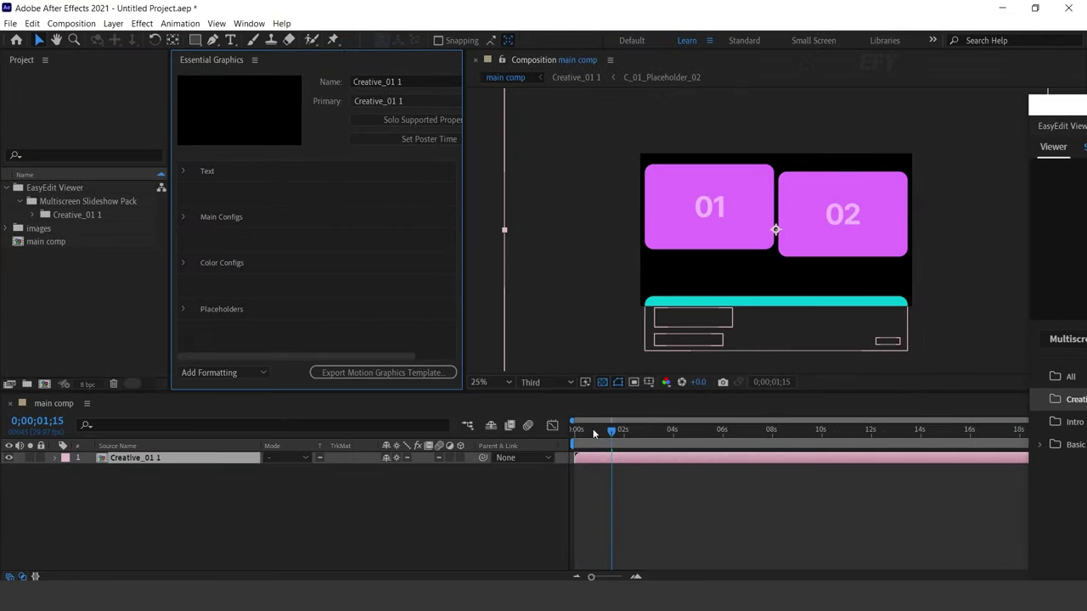
Step: Play back the imported template's animation from the start and move the playhead to 0;00;05;13
{"action": "left_click_drag", "start_coordinate": [593, 433], "coordinate": [542, 440]}
{"action": "key", "text": "space"}
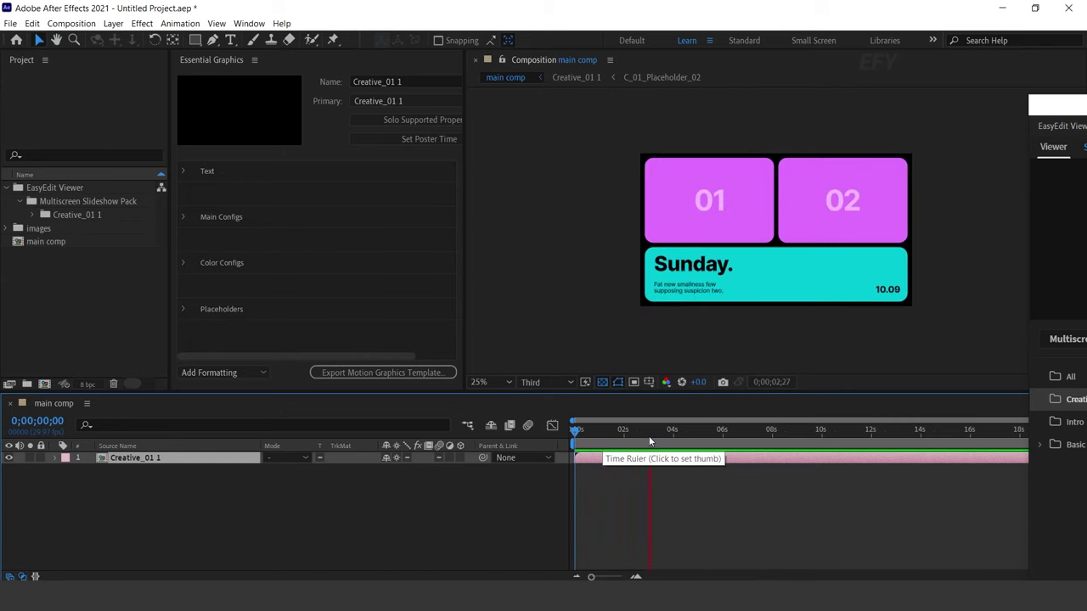
{"action": "left_click", "coordinate": [719, 433]}
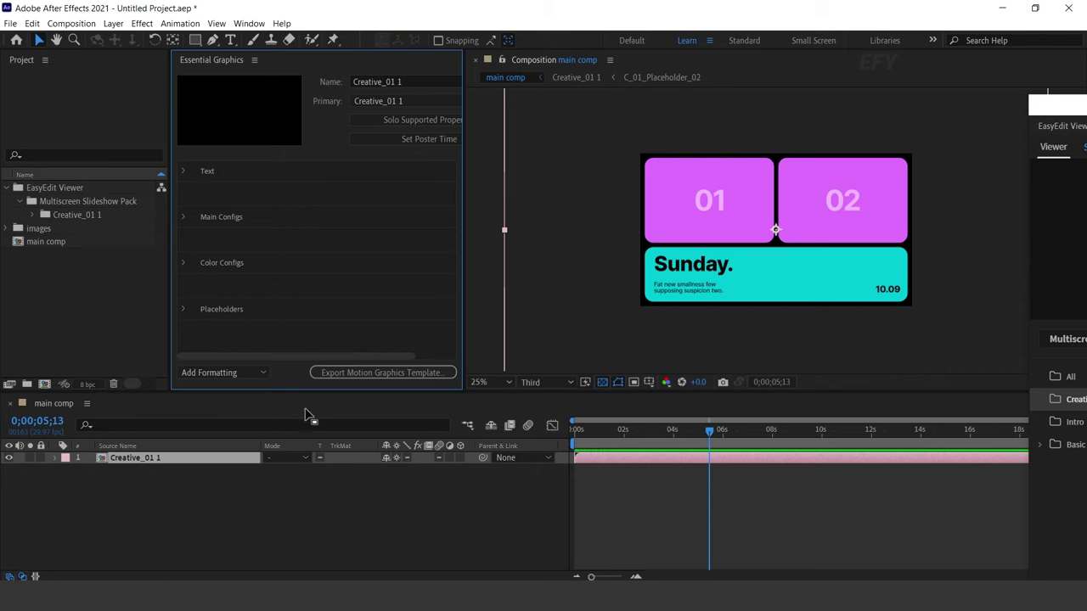
Step: Open C_01_Placeholder_01 inside Creative_01 1 and add the black-dress-P2MDNQR image from the images folder as its uppermost layer
{"action": "double_click", "coordinate": [136, 459]}
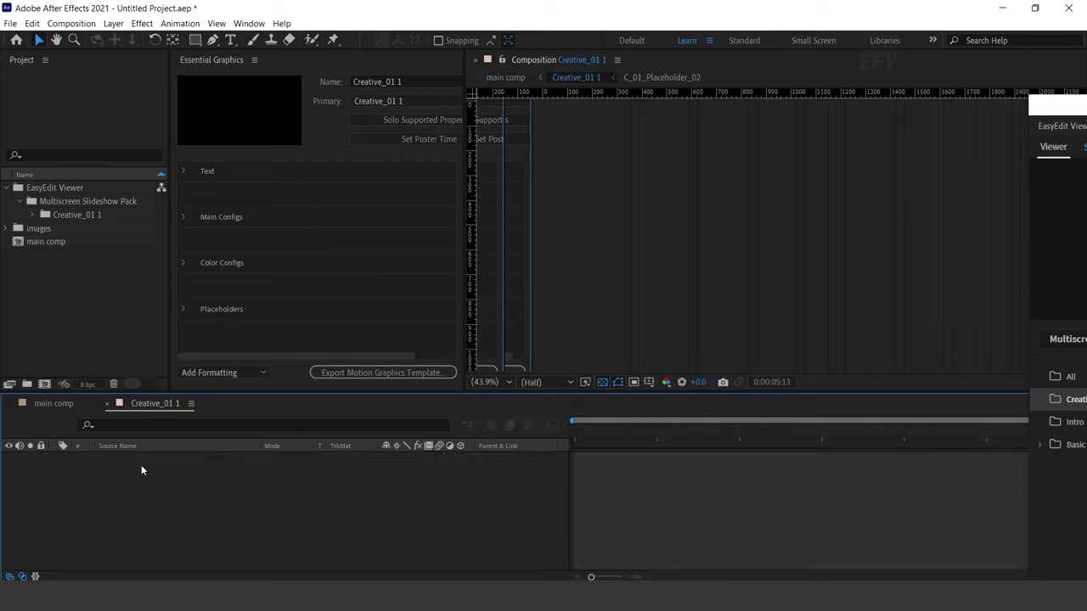
{"action": "left_click", "coordinate": [194, 463]}
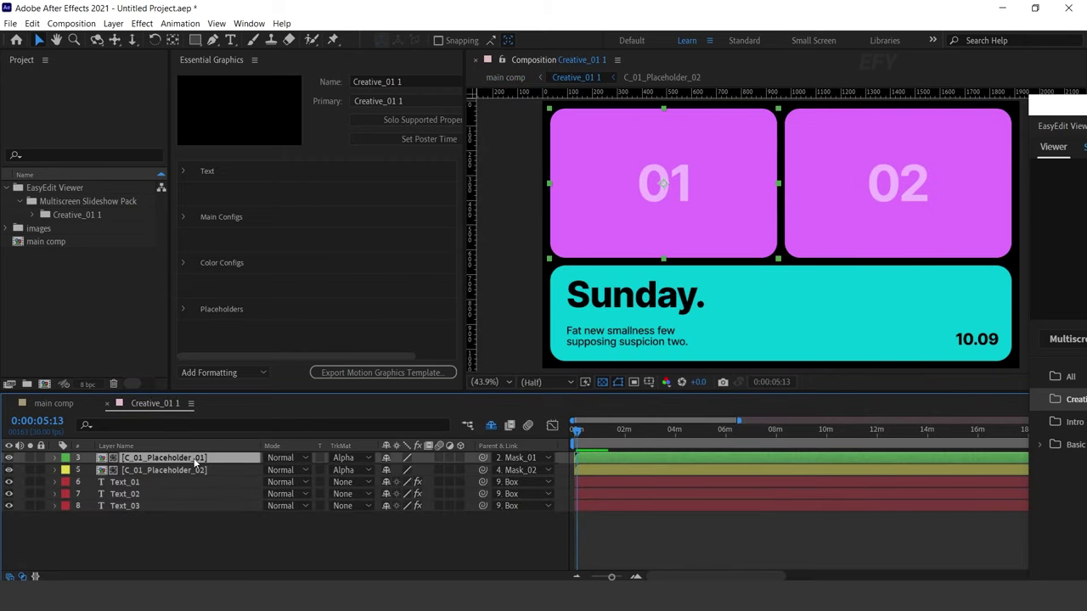
{"action": "double_click", "coordinate": [195, 459]}
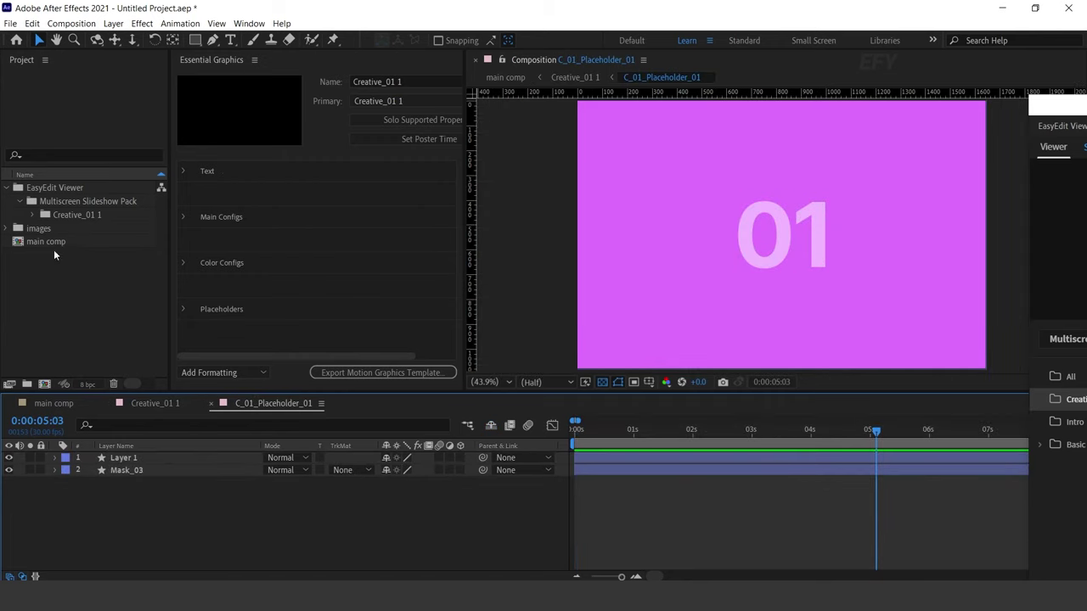
{"action": "left_click", "coordinate": [8, 229]}
{"action": "left_click", "coordinate": [38, 229]}
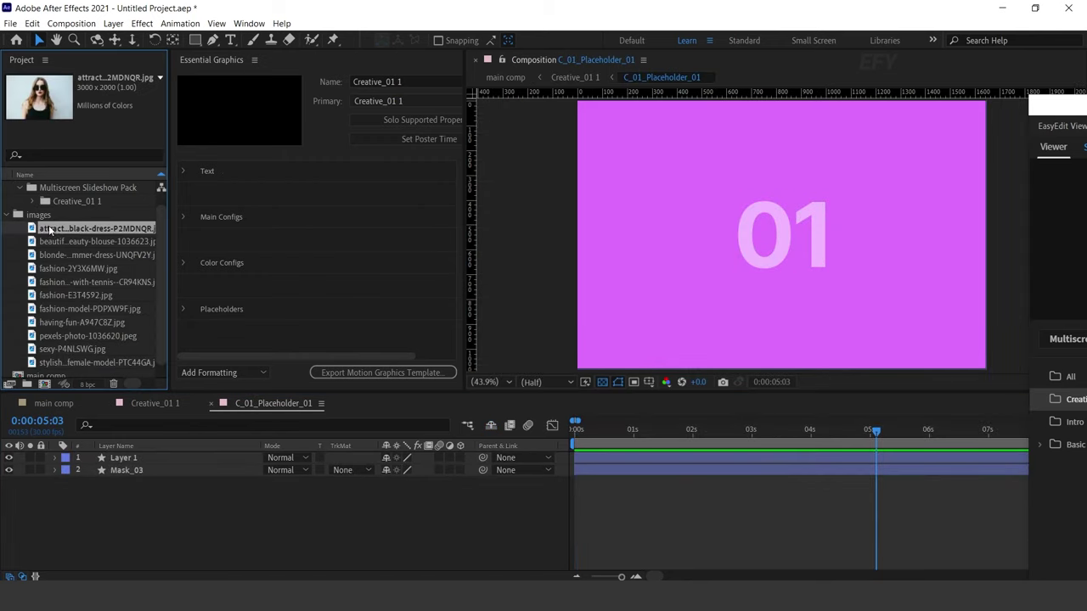
{"action": "left_click_drag", "start_coordinate": [32, 230], "coordinate": [167, 459]}
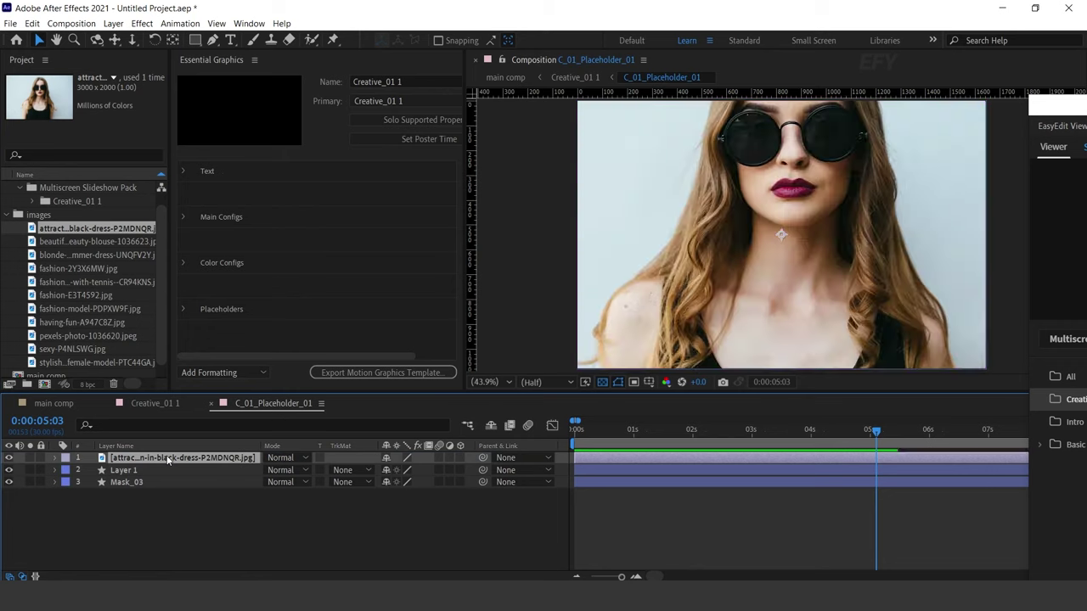
Step: Scale the black-dress image to 61% so it fits the first placeholder, and close C_01_Placeholder_01
{"action": "scroll", "coordinate": [821, 257], "scroll_direction": "down", "scroll_amount": 2}
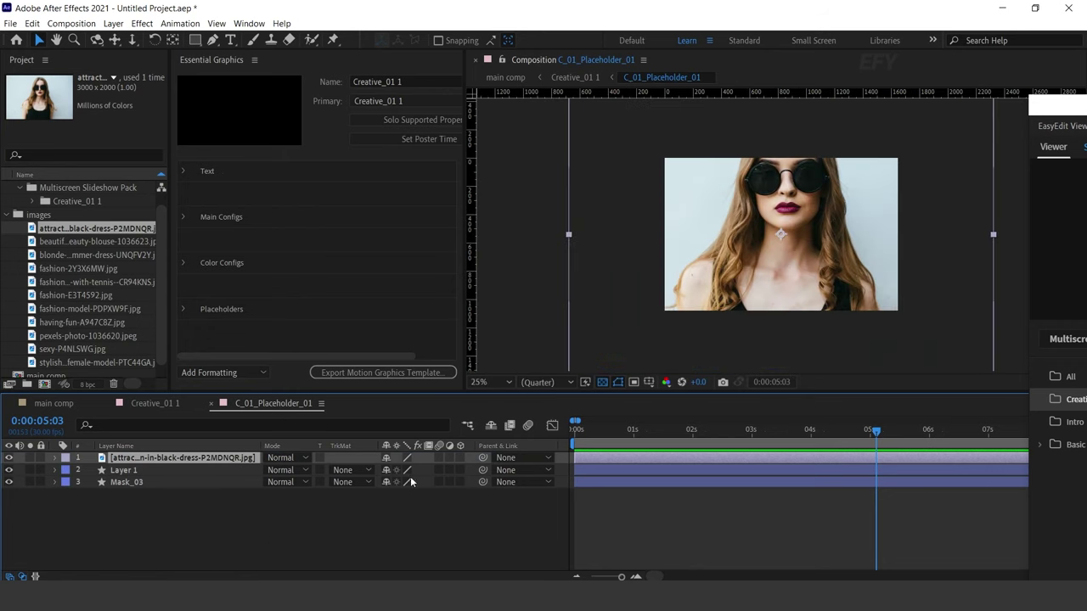
{"action": "key", "text": "s"}
{"action": "left_click_drag", "start_coordinate": [429, 473], "coordinate": [395, 474]}
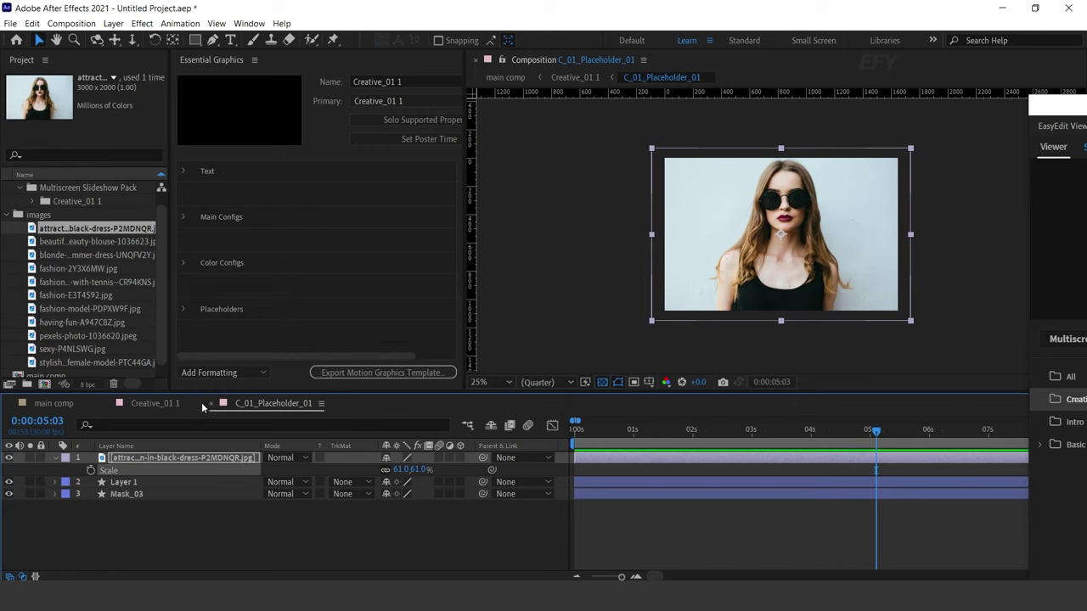
{"action": "left_click", "coordinate": [211, 404]}
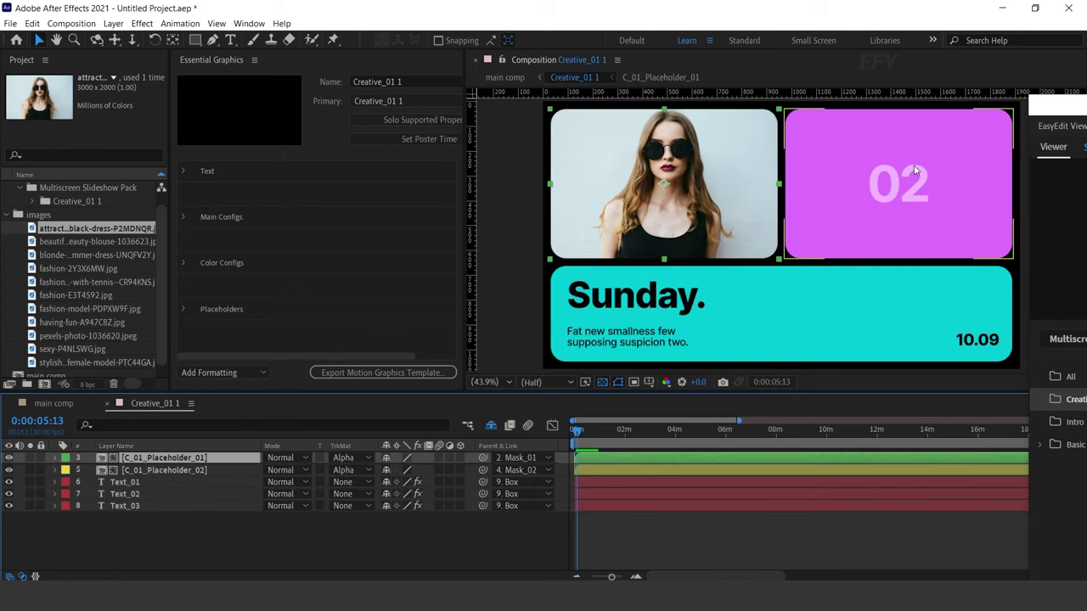
Step: Fill C_01_Placeholder_02 with beautiful-beauty-blouse-1036623.jpg scaled to 29%, and return to Creative_01 1
{"action": "double_click", "coordinate": [198, 473]}
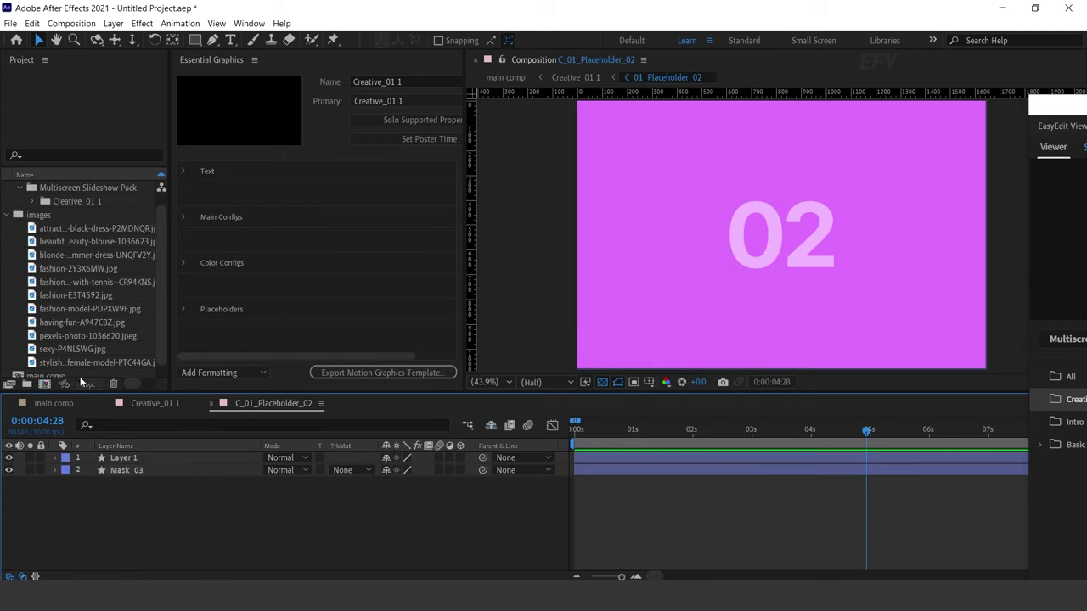
{"action": "left_click_drag", "start_coordinate": [74, 242], "coordinate": [170, 454]}
{"action": "key", "text": "s"}
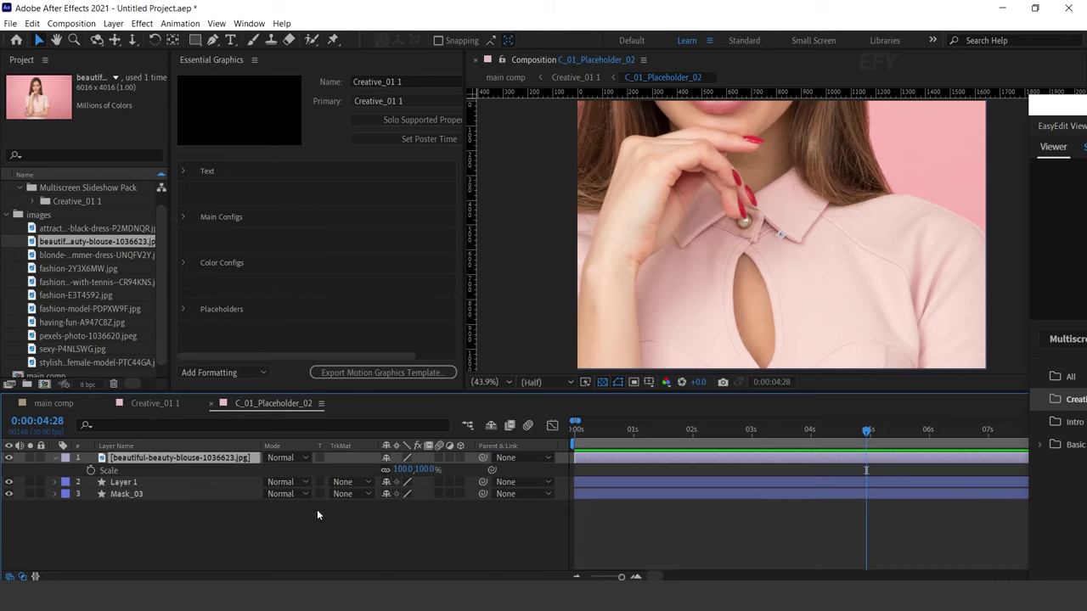
{"action": "left_click_drag", "start_coordinate": [426, 475], "coordinate": [380, 472]}
{"action": "scroll", "coordinate": [898, 223], "scroll_direction": "down", "scroll_amount": 2}
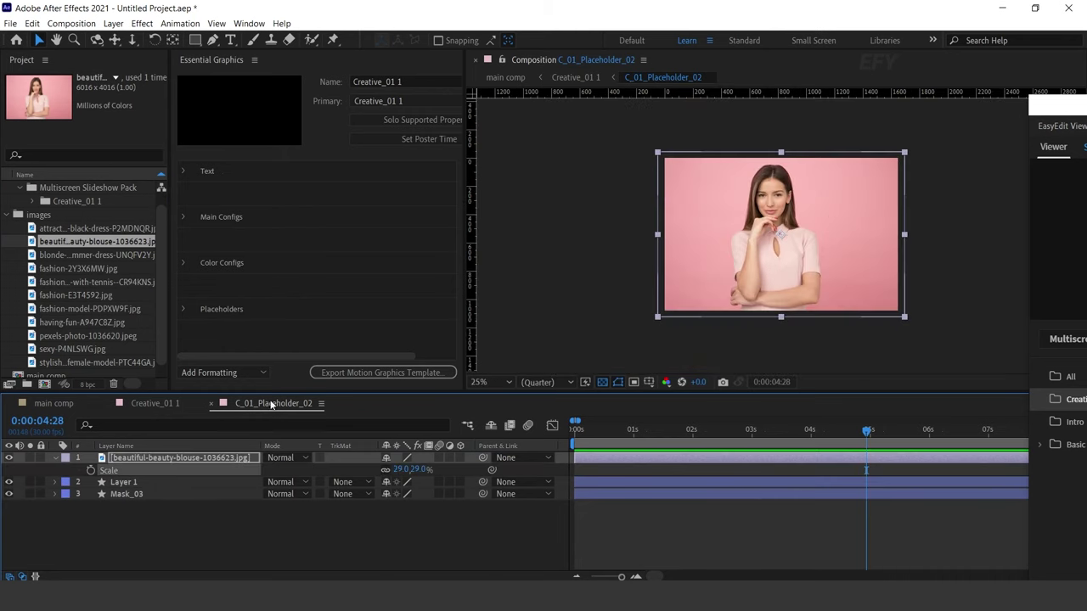
{"action": "left_click", "coordinate": [210, 404]}
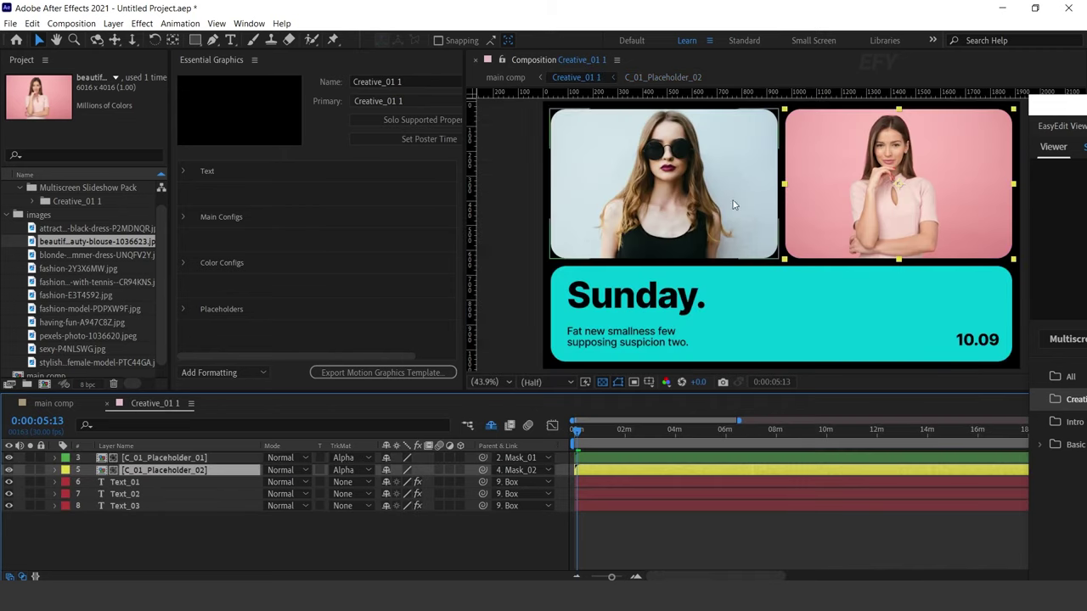
{"action": "left_click", "coordinate": [517, 565]}
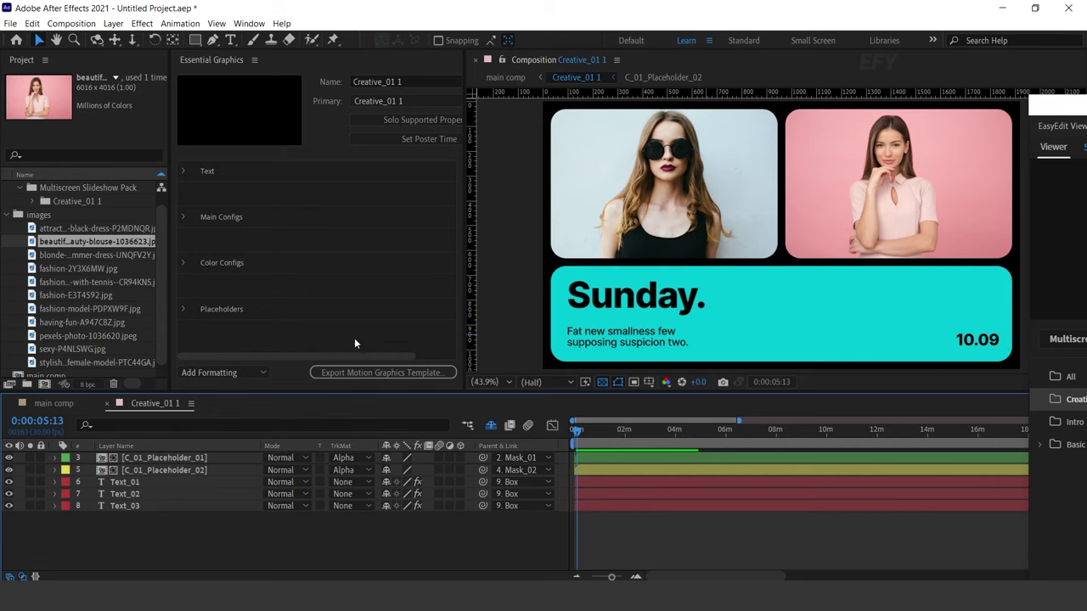
Step: Replace the Text 01 heading with "Effect For You" in the template's Text controls
{"action": "left_click", "coordinate": [183, 172]}
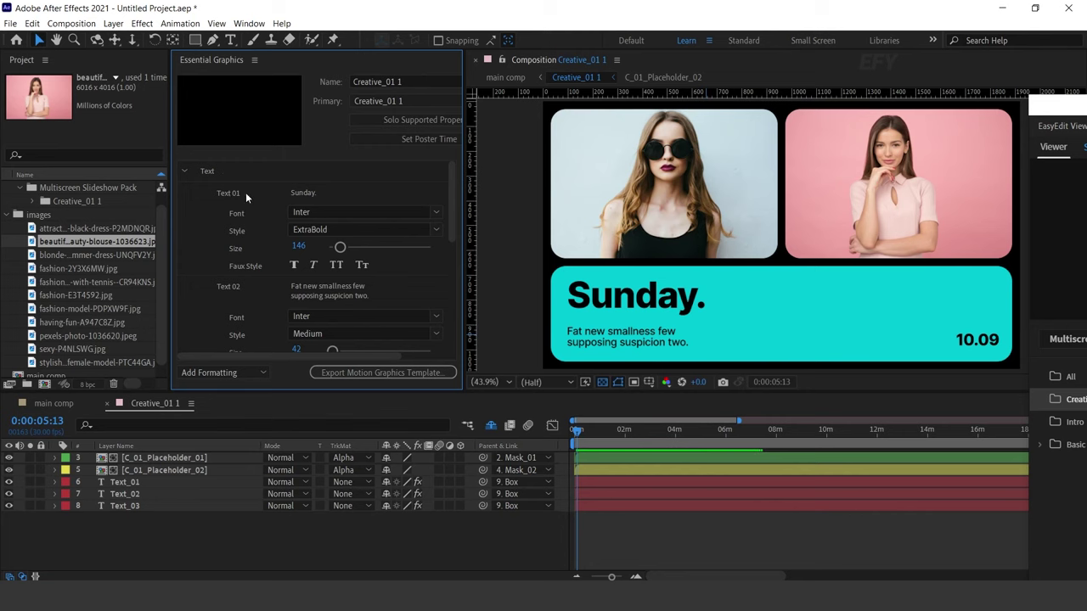
{"action": "left_click", "coordinate": [331, 193]}
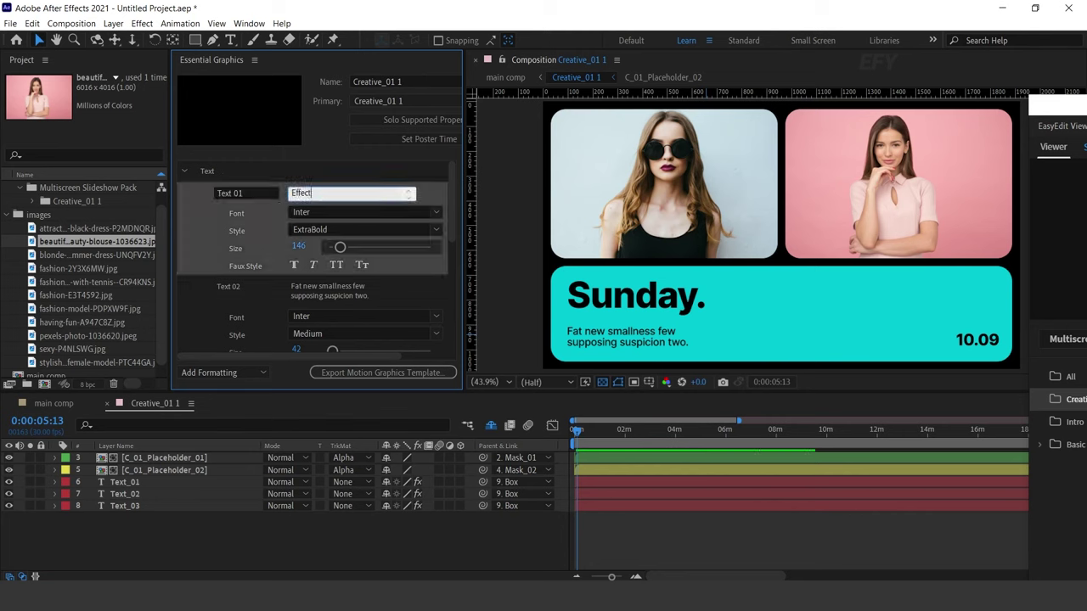
{"action": "left_click", "coordinate": [322, 551]}
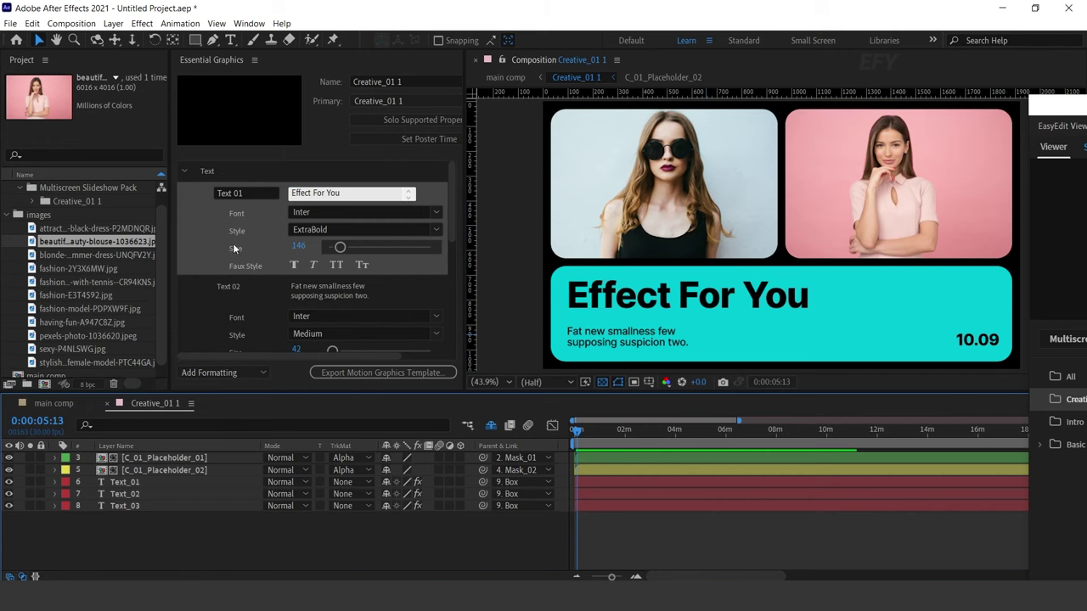
Step: Change the Text 01 font to Lato with the Bold style
{"action": "left_click", "coordinate": [434, 212]}
{"action": "scroll", "coordinate": [382, 357], "scroll_direction": "down", "scroll_amount": 10}
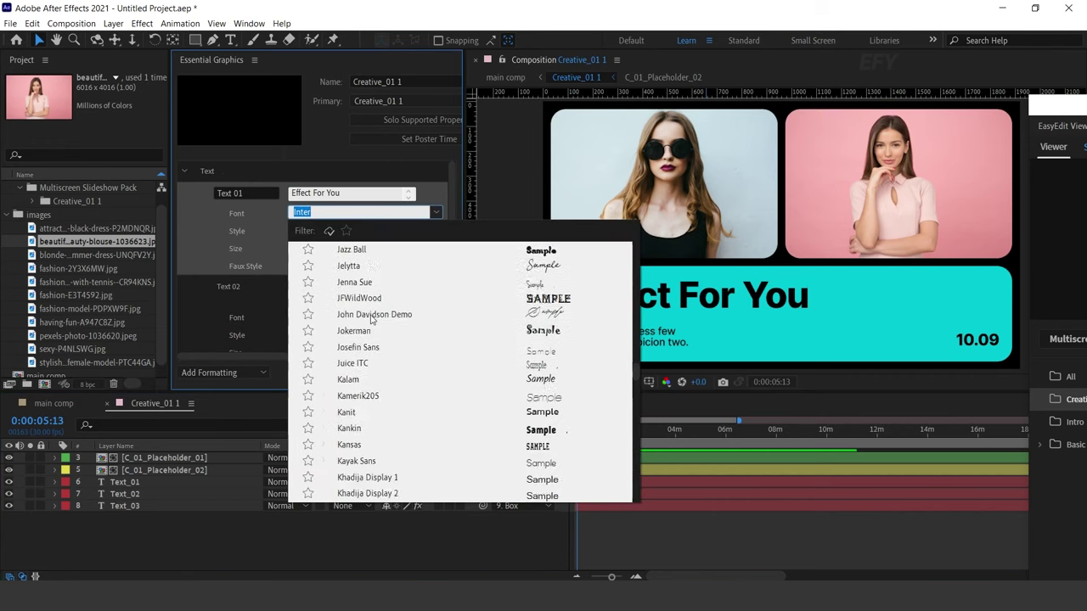
{"action": "scroll", "coordinate": [366, 387], "scroll_direction": "down", "scroll_amount": 3}
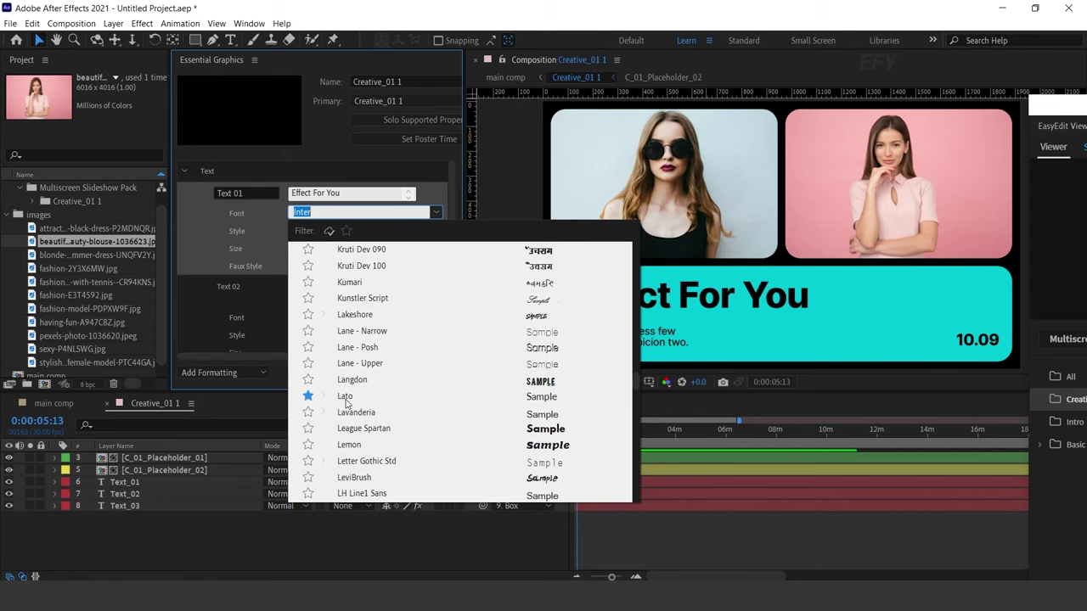
{"action": "left_click", "coordinate": [345, 397]}
{"action": "left_click", "coordinate": [439, 227]}
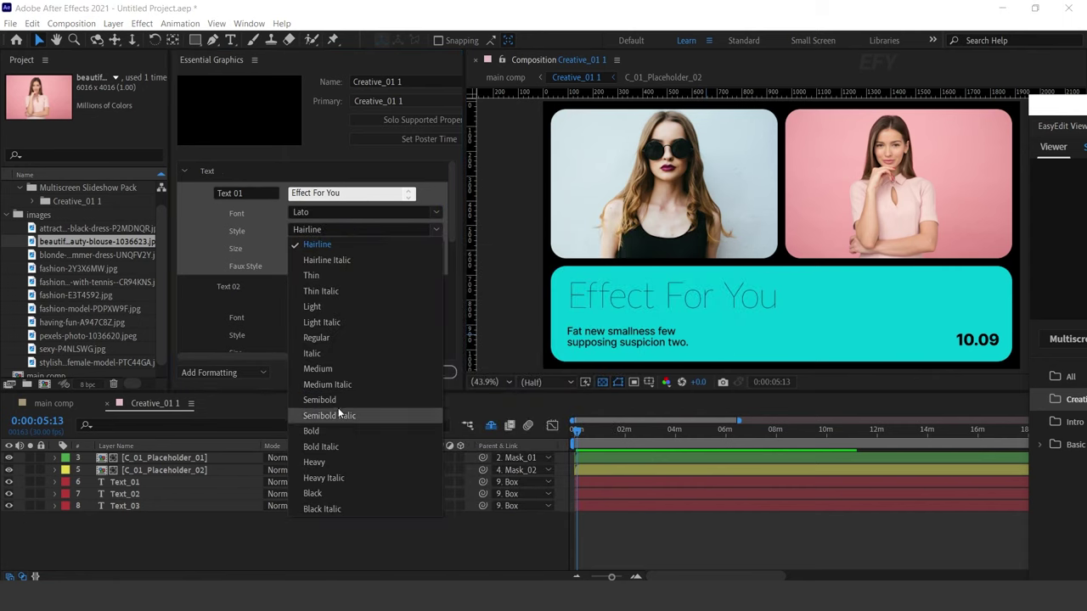
{"action": "left_click", "coordinate": [329, 432]}
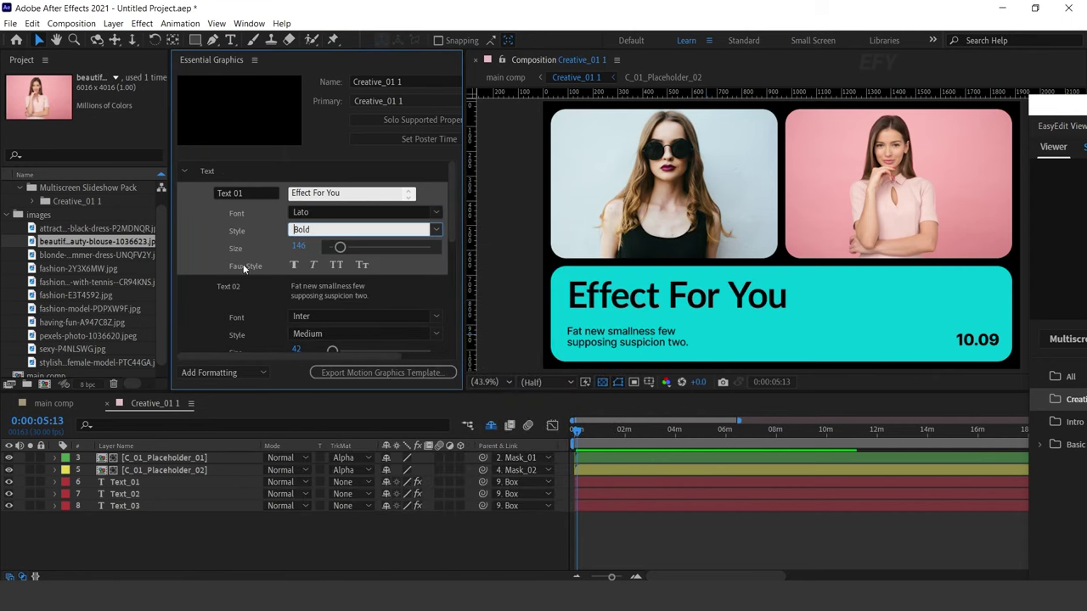
Step: Make Text 01 all caps with a size of about 99, and set the Text 02 size to 56.8
{"action": "left_click", "coordinate": [335, 265]}
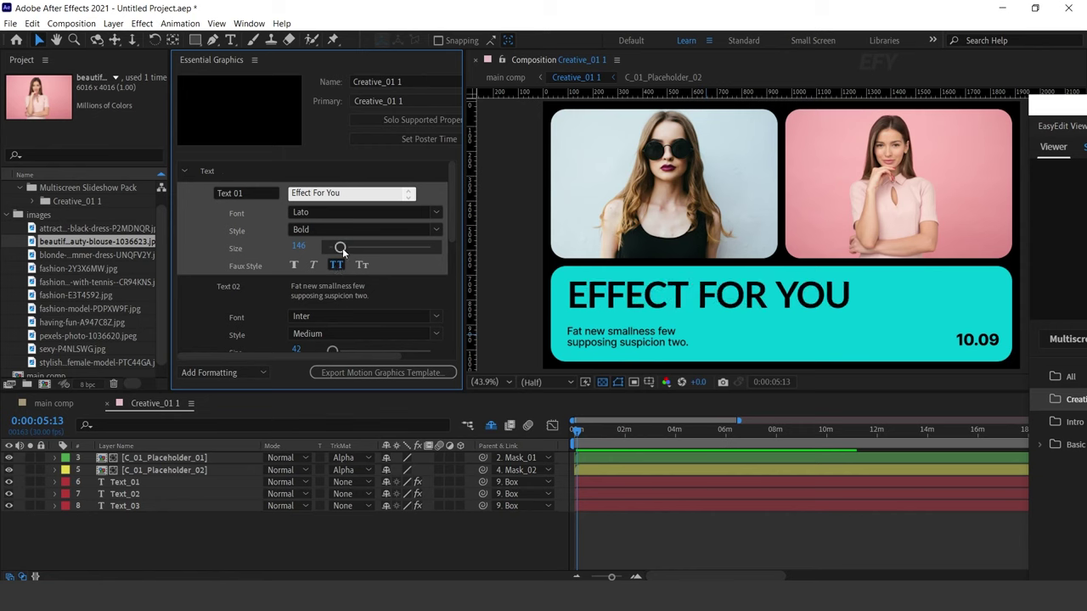
{"action": "left_click_drag", "start_coordinate": [341, 247], "coordinate": [428, 246]}
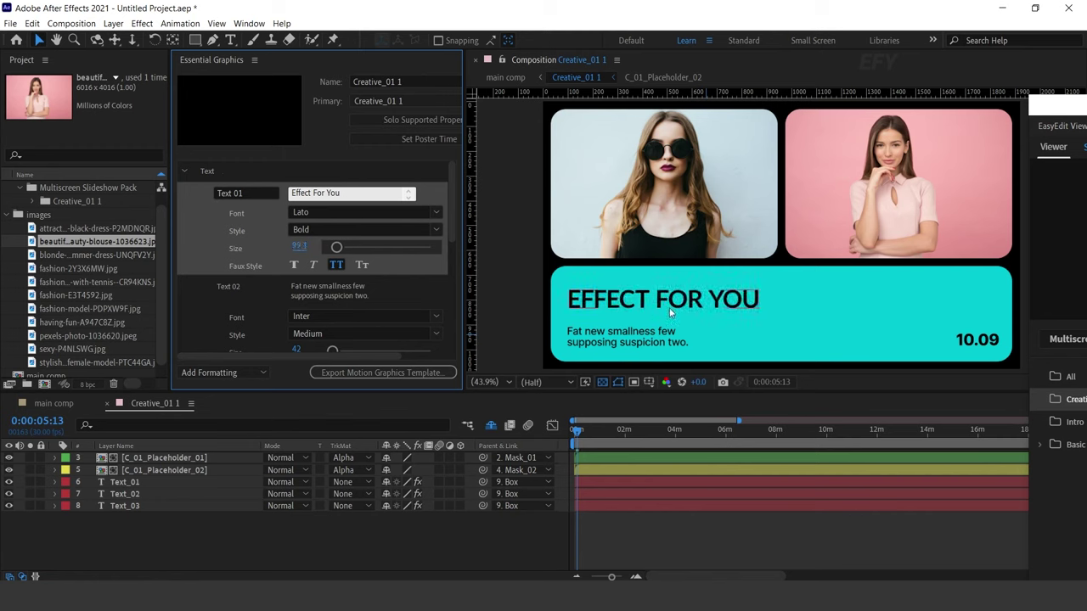
{"action": "left_click", "coordinate": [638, 341]}
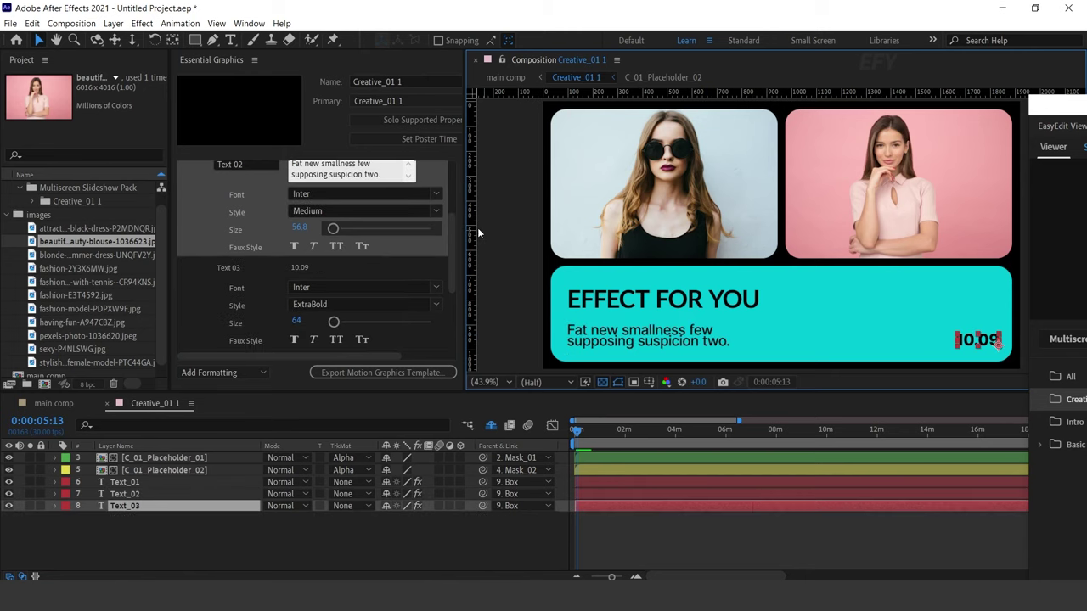
Step: Expand Main Configs and try different positions for Text 01 and Text 02, undoing each move
{"action": "left_click_drag", "start_coordinate": [448, 246], "coordinate": [453, 299]}
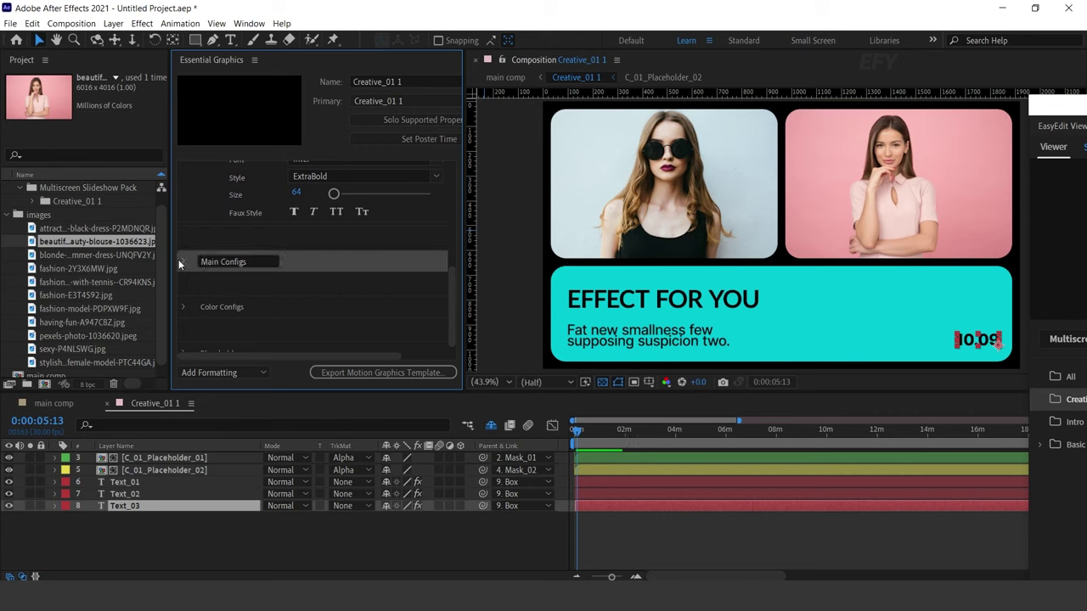
{"action": "left_click", "coordinate": [183, 262]}
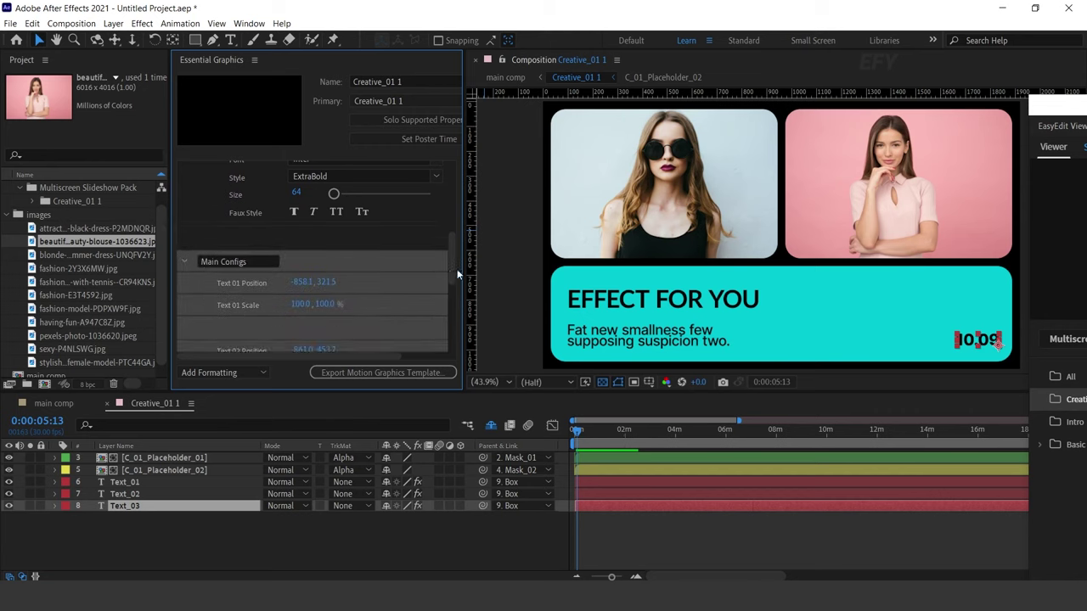
{"action": "scroll", "coordinate": [452, 279], "scroll_direction": "down", "scroll_amount": 2}
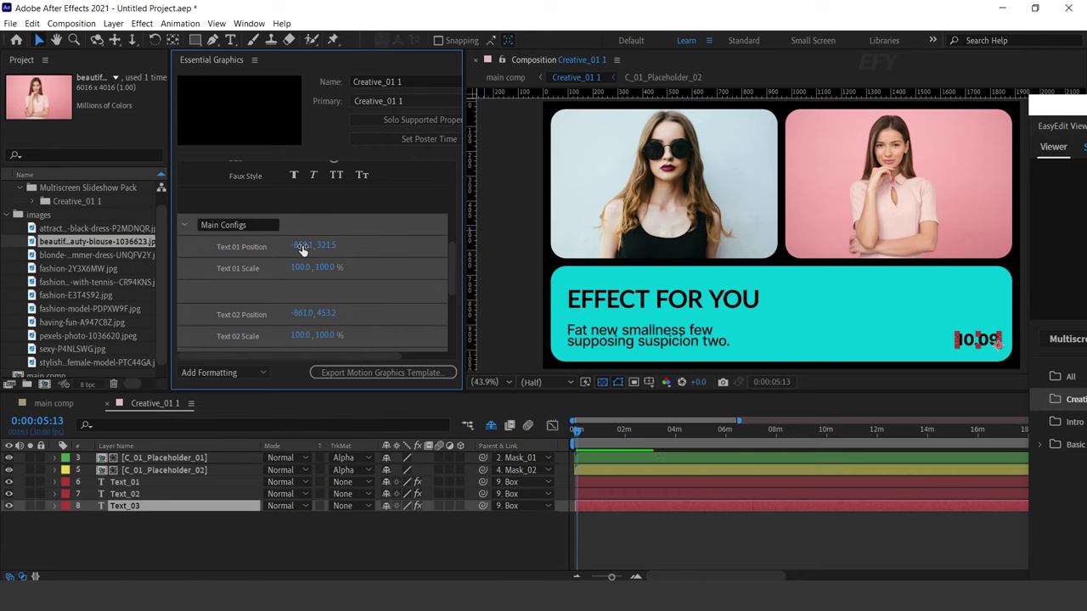
{"action": "left_click_drag", "start_coordinate": [301, 249], "coordinate": [440, 262]}
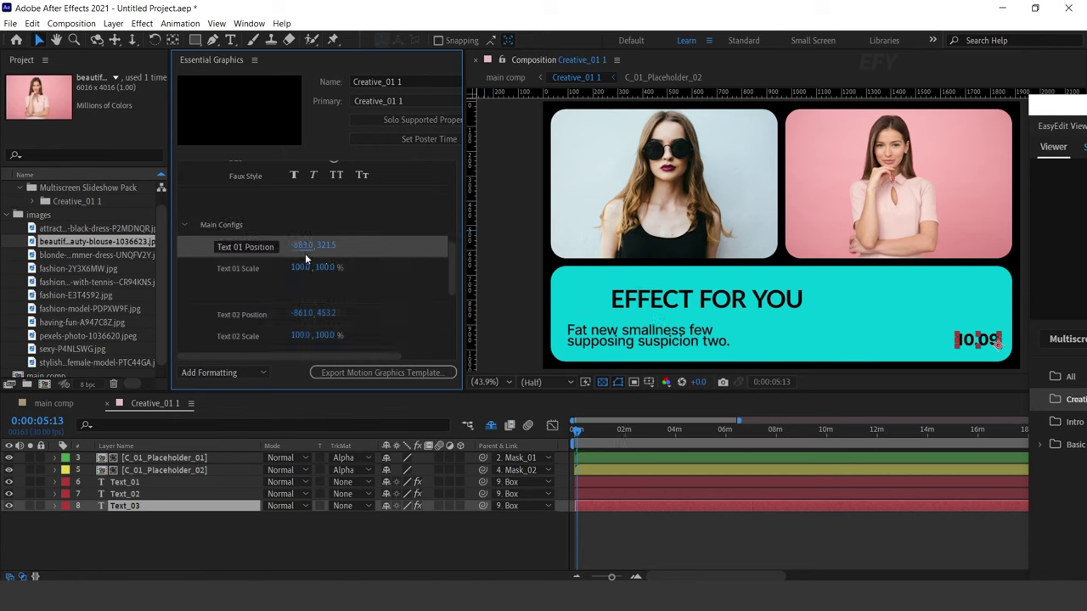
{"action": "left_click_drag", "start_coordinate": [305, 259], "coordinate": [244, 271]}
{"action": "key", "text": "ctrl+z"}
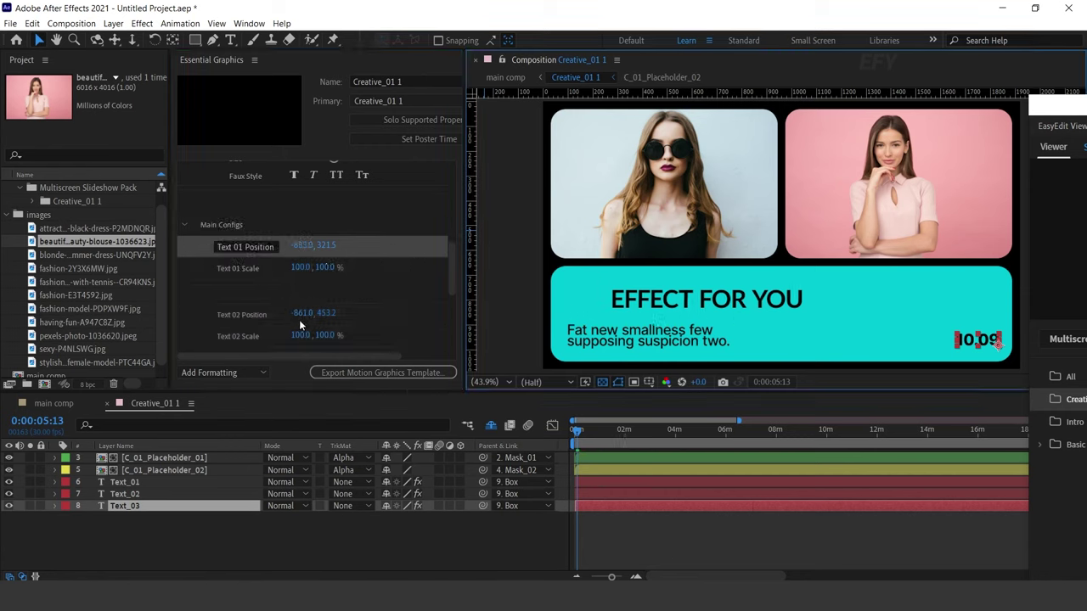
{"action": "left_click_drag", "start_coordinate": [325, 246], "coordinate": [484, 243]}
{"action": "key", "text": "ctrl+z"}
{"action": "key", "text": "ctrl+z"}
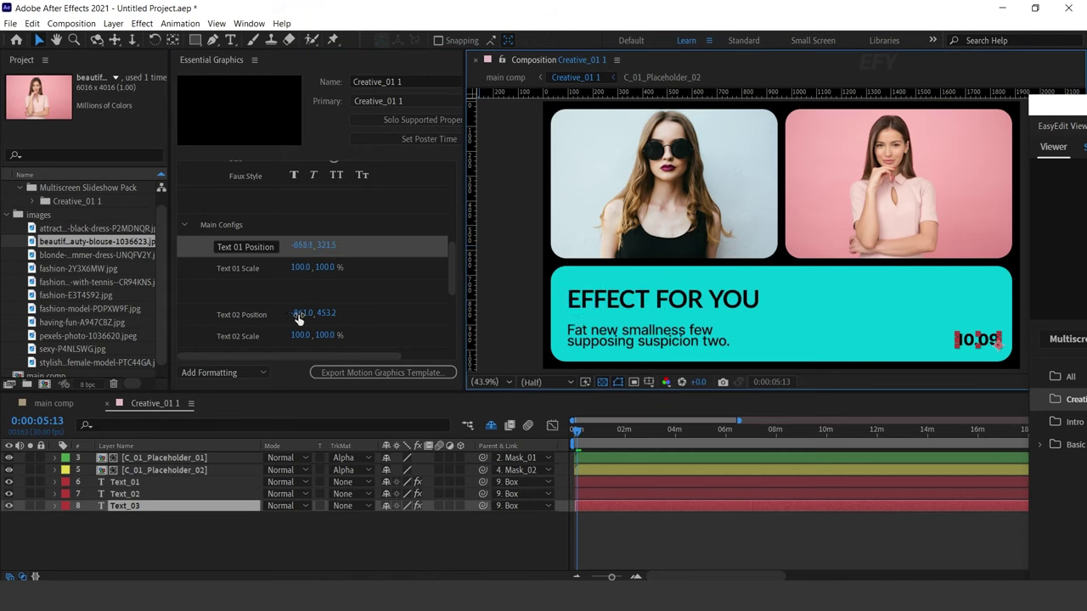
{"action": "left_click_drag", "start_coordinate": [299, 314], "coordinate": [363, 309]}
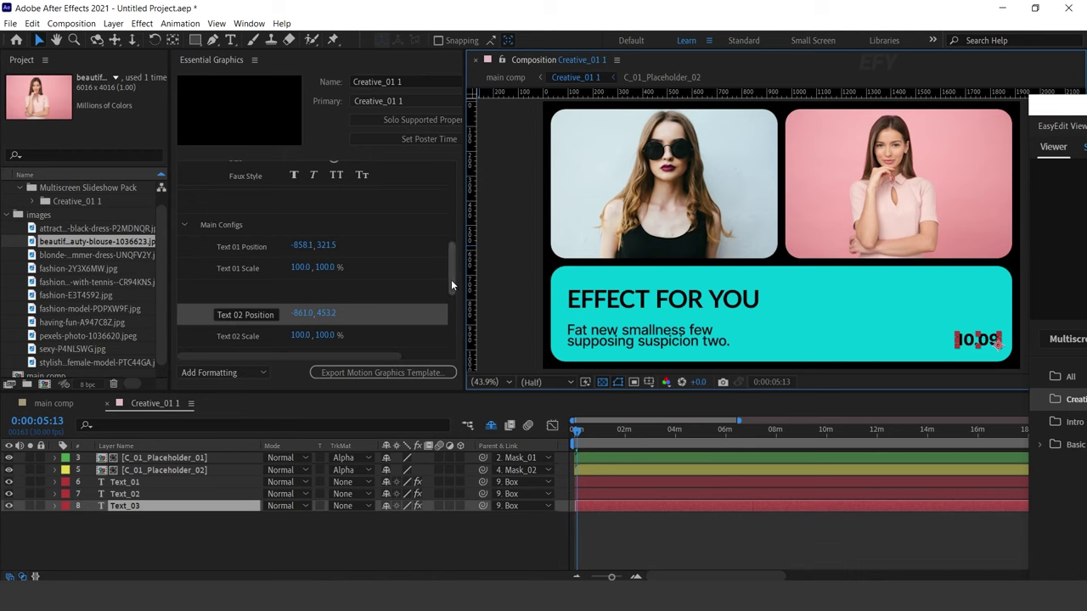
Step: Expand Color Configs and change color 02 to light purple C299FE
{"action": "left_click_drag", "start_coordinate": [451, 280], "coordinate": [453, 307]}
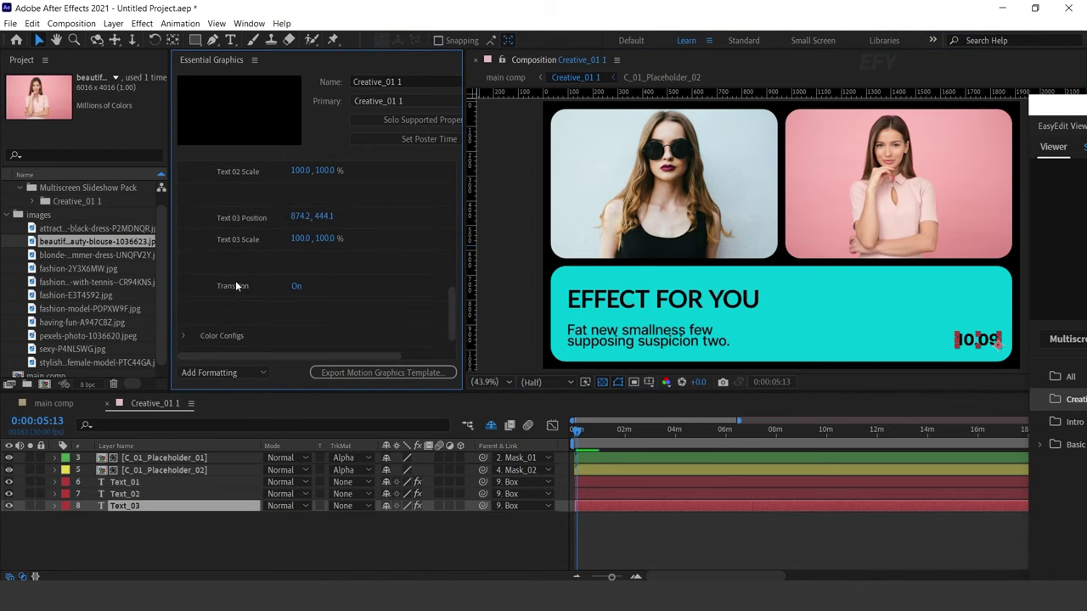
{"action": "left_click", "coordinate": [299, 293]}
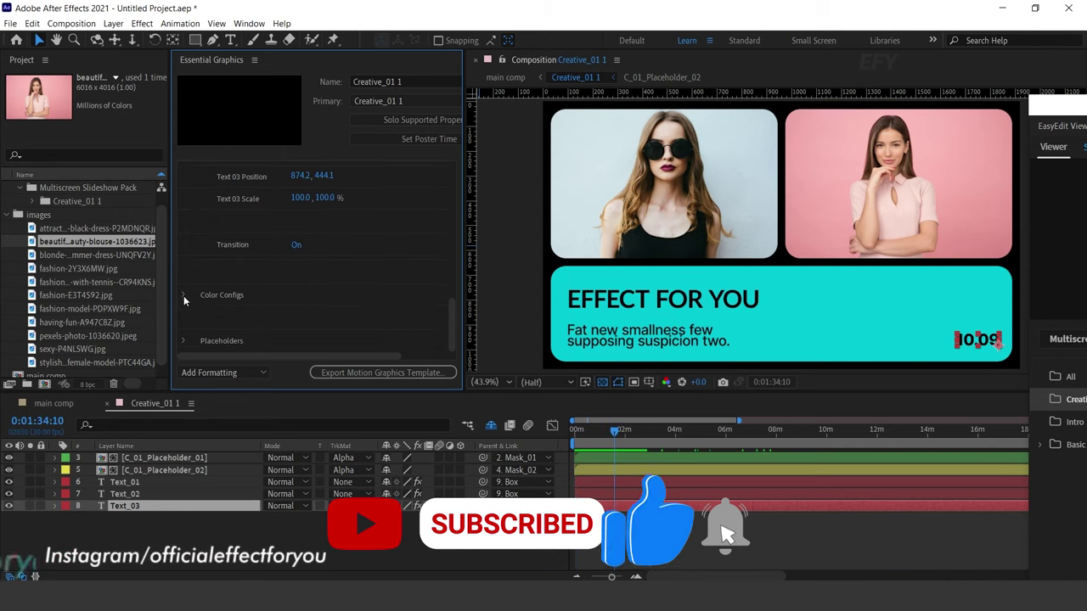
{"action": "left_click", "coordinate": [184, 295]}
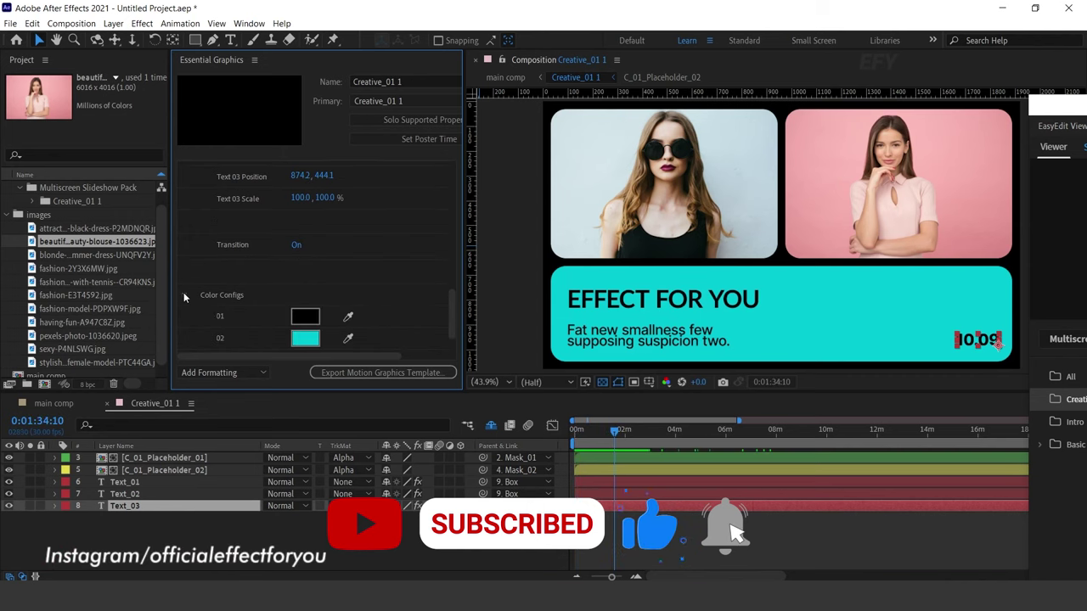
{"action": "scroll", "coordinate": [338, 282], "scroll_direction": "down", "scroll_amount": 1}
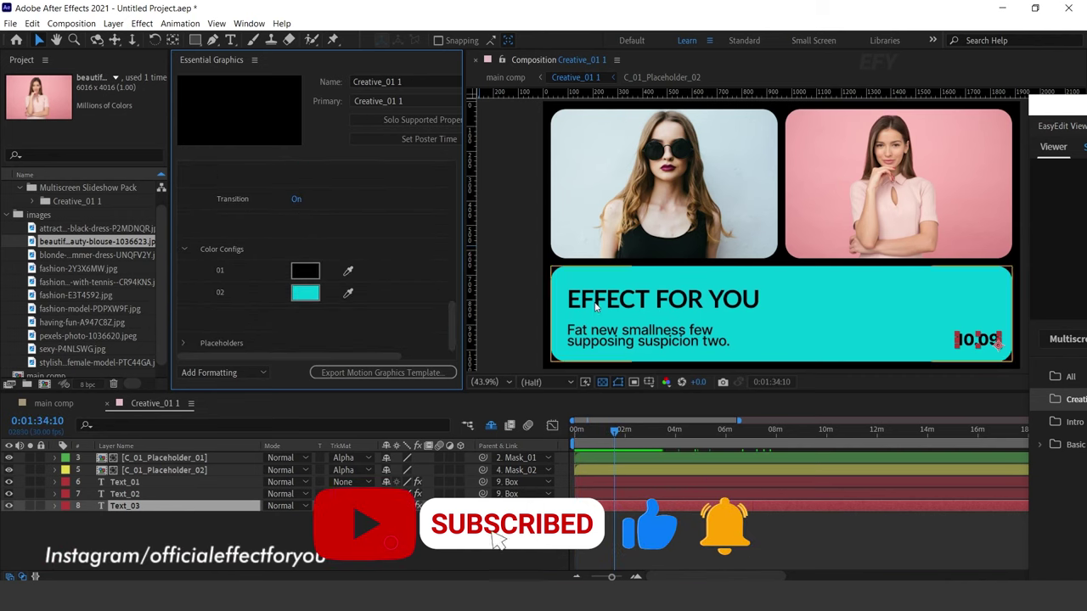
{"action": "left_click", "coordinate": [305, 293]}
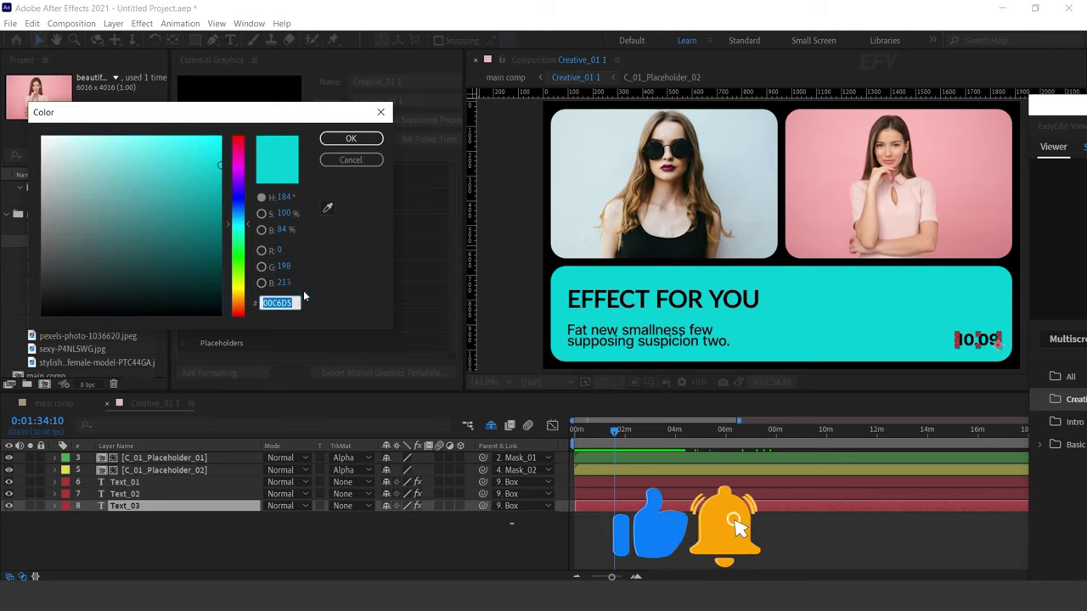
{"action": "left_click", "coordinate": [237, 184]}
{"action": "left_click", "coordinate": [112, 136]}
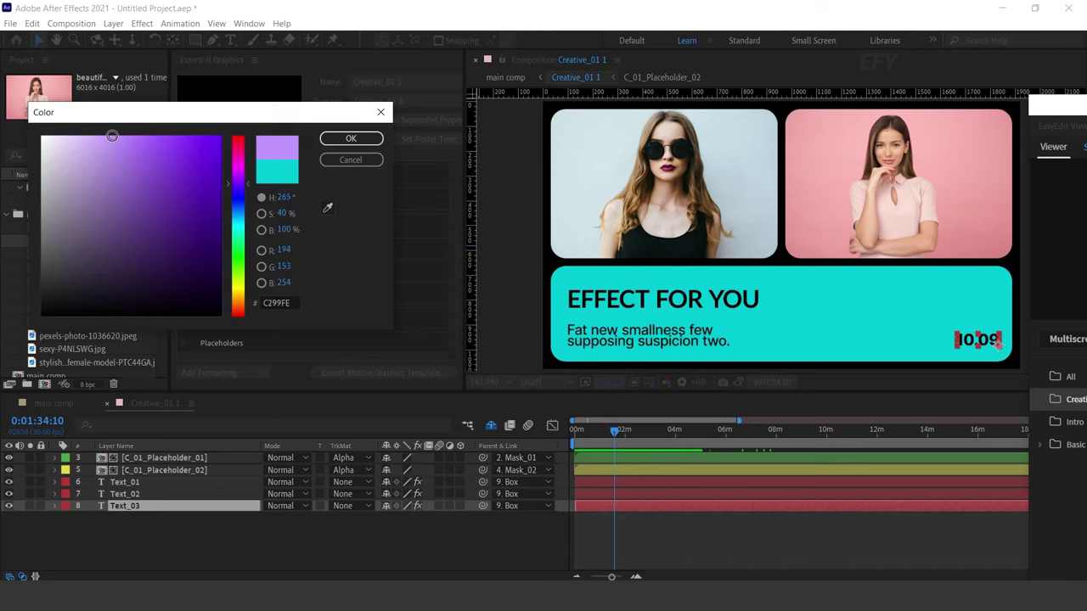
{"action": "left_click", "coordinate": [343, 139]}
Step: Set color 01 in Color Configs to white
{"action": "left_click", "coordinate": [304, 270]}
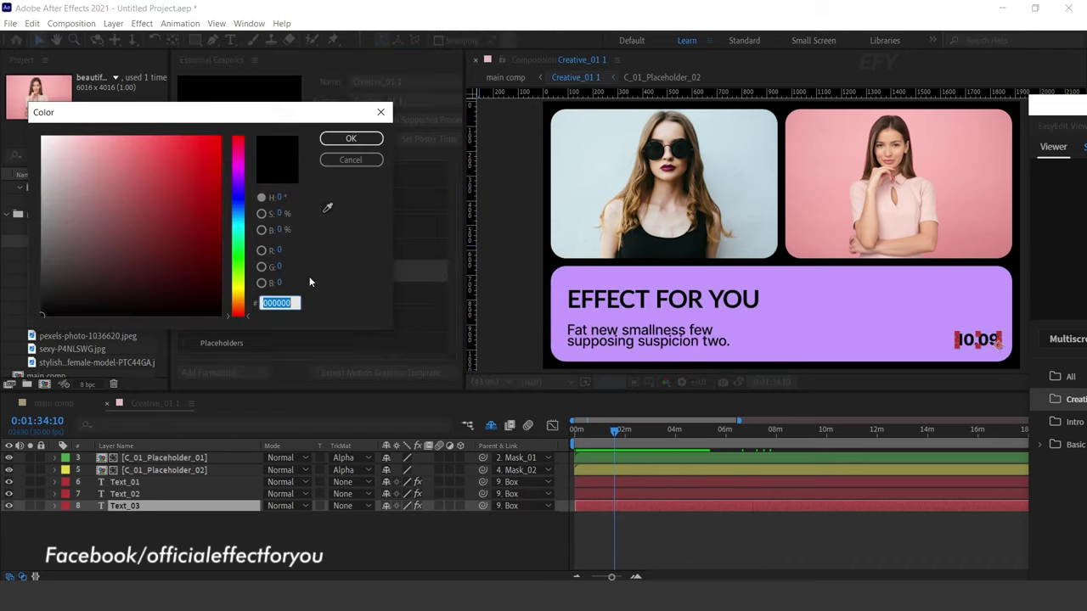
{"action": "left_click", "coordinate": [41, 127]}
{"action": "left_click", "coordinate": [352, 141]}
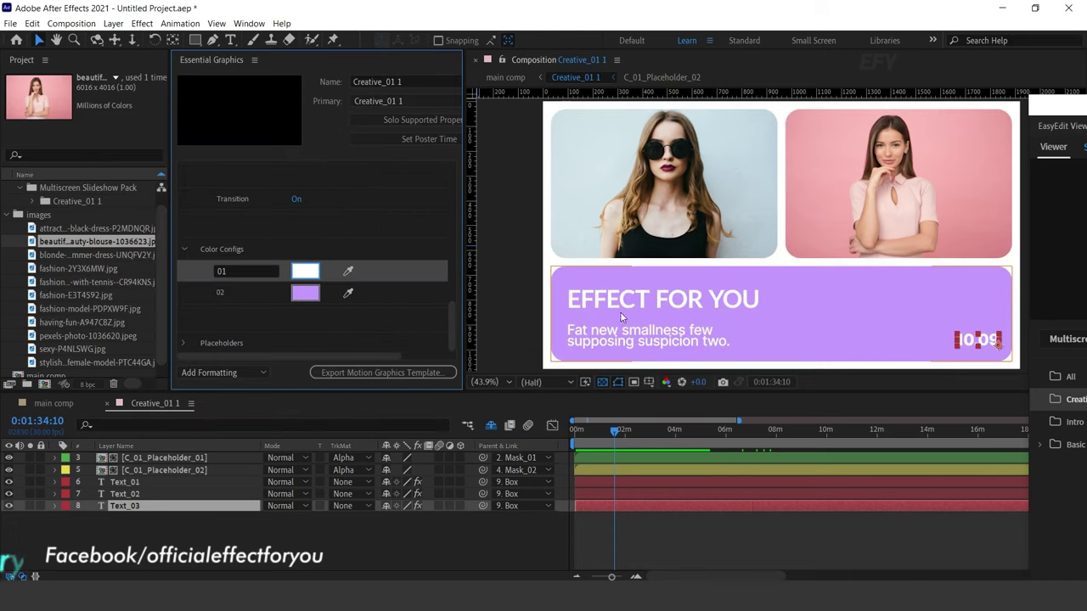
Step: Expand the Placeholders group of the template controls and select Placeholder_01
{"action": "left_click_drag", "start_coordinate": [452, 339], "coordinate": [443, 360]}
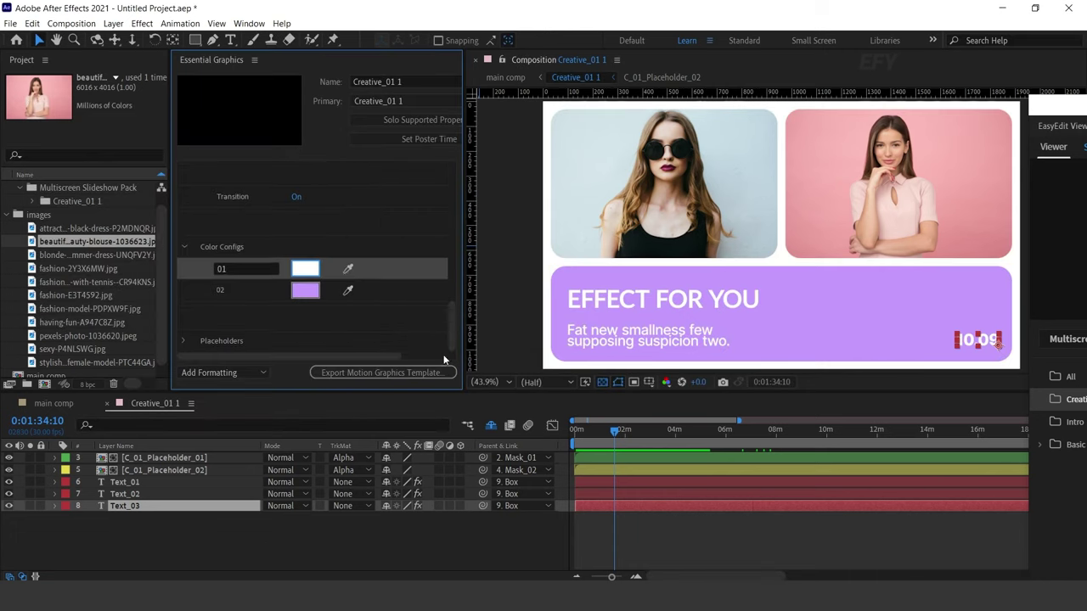
{"action": "left_click", "coordinate": [183, 341]}
{"action": "scroll", "coordinate": [358, 225], "scroll_direction": "down", "scroll_amount": 2}
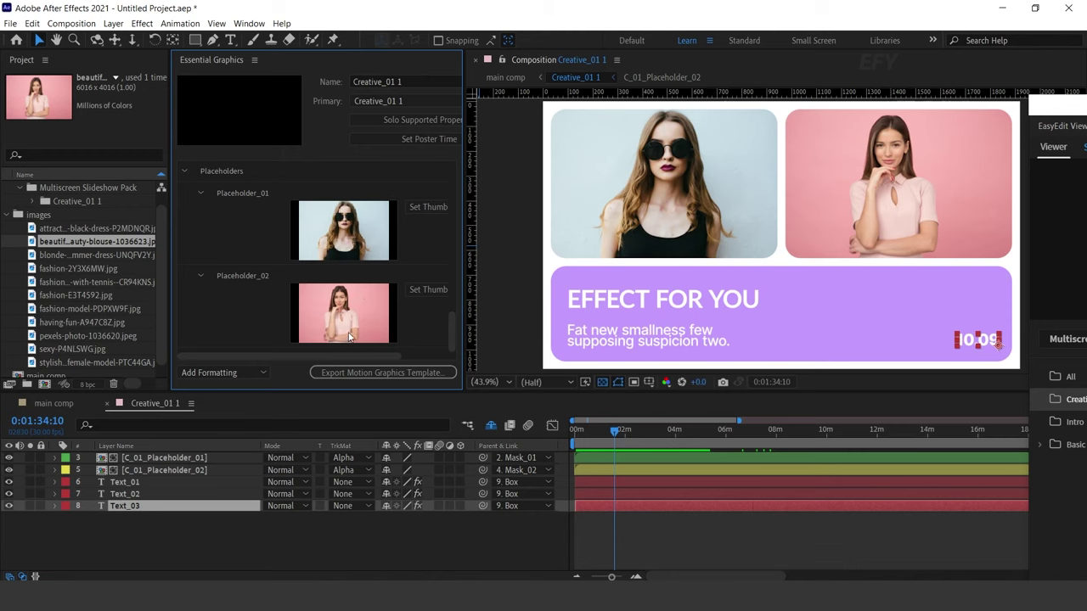
{"action": "left_click", "coordinate": [344, 225]}
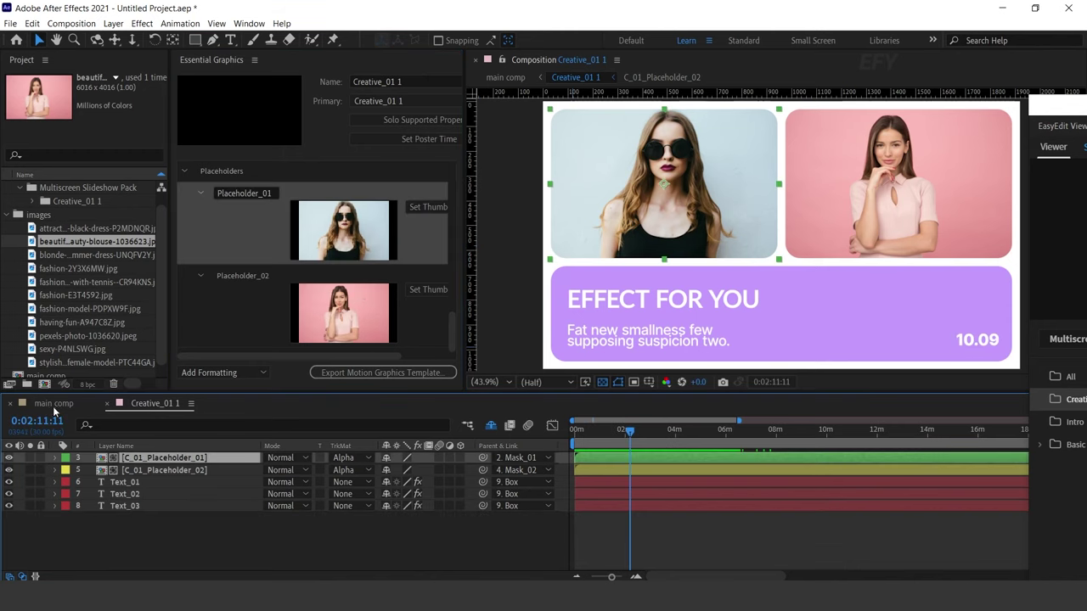
Step: Switch to the main comp, preview the slide from the start and stop at about 0;00;04;27
{"action": "left_click", "coordinate": [53, 403]}
{"action": "left_click_drag", "start_coordinate": [630, 434], "coordinate": [552, 448]}
{"action": "key", "text": "space"}
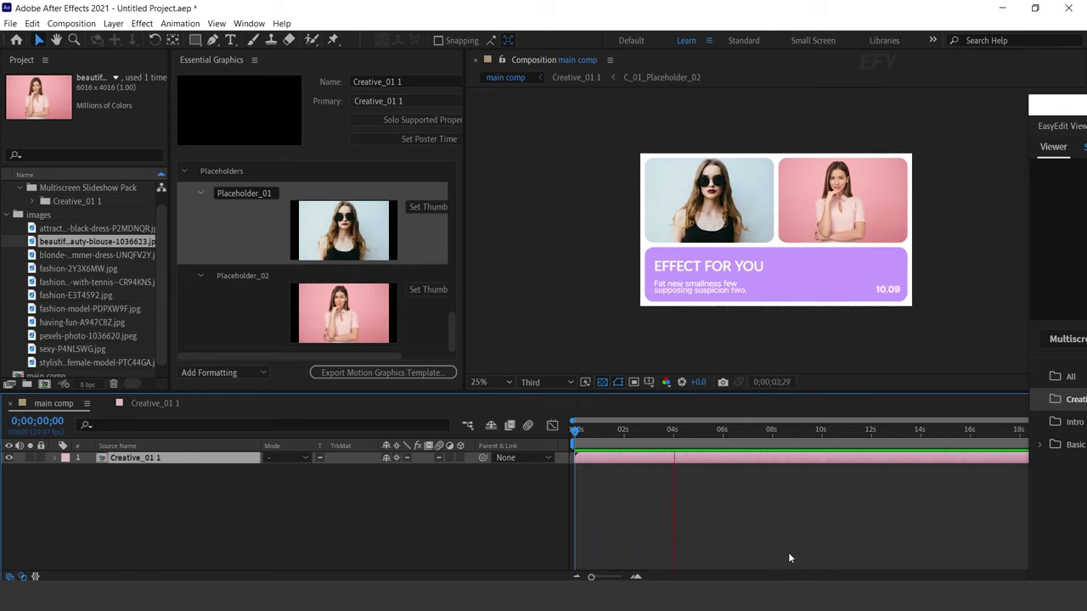
{"action": "left_click", "coordinate": [741, 434]}
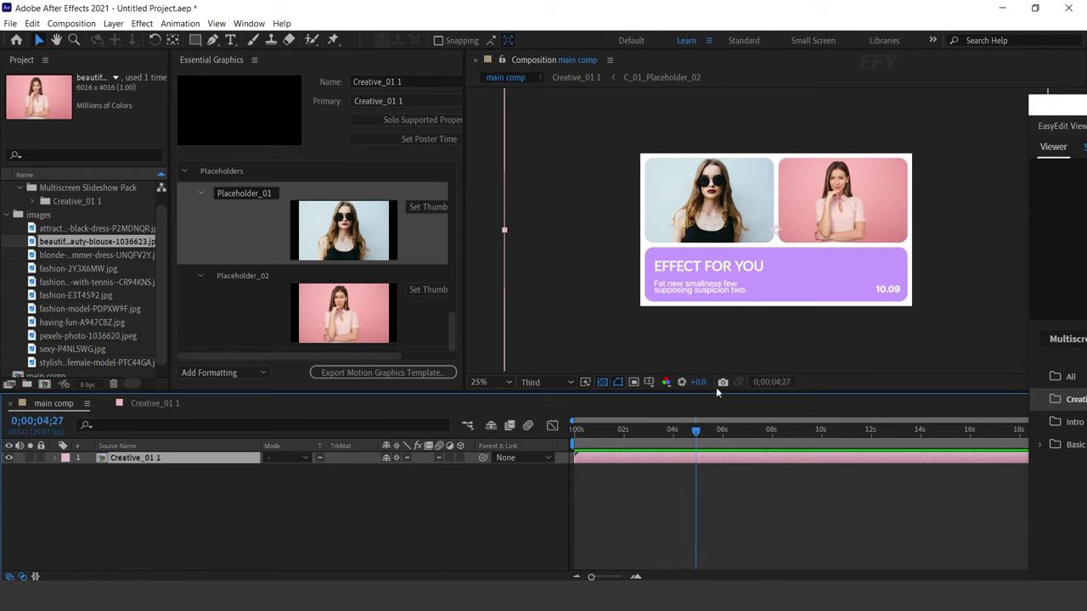
Step: Browse the Intro templates of the Multiscreen Slideshow Pack and import Intro 04 into the main comp
{"action": "left_click_drag", "start_coordinate": [1072, 103], "coordinate": [300, 25]}
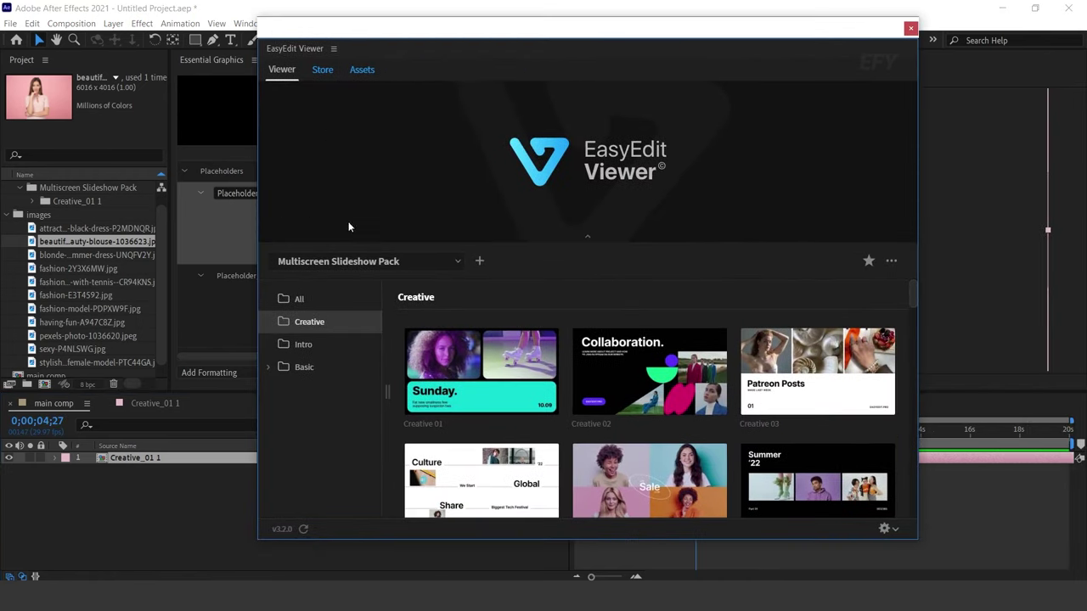
{"action": "left_click", "coordinate": [304, 345]}
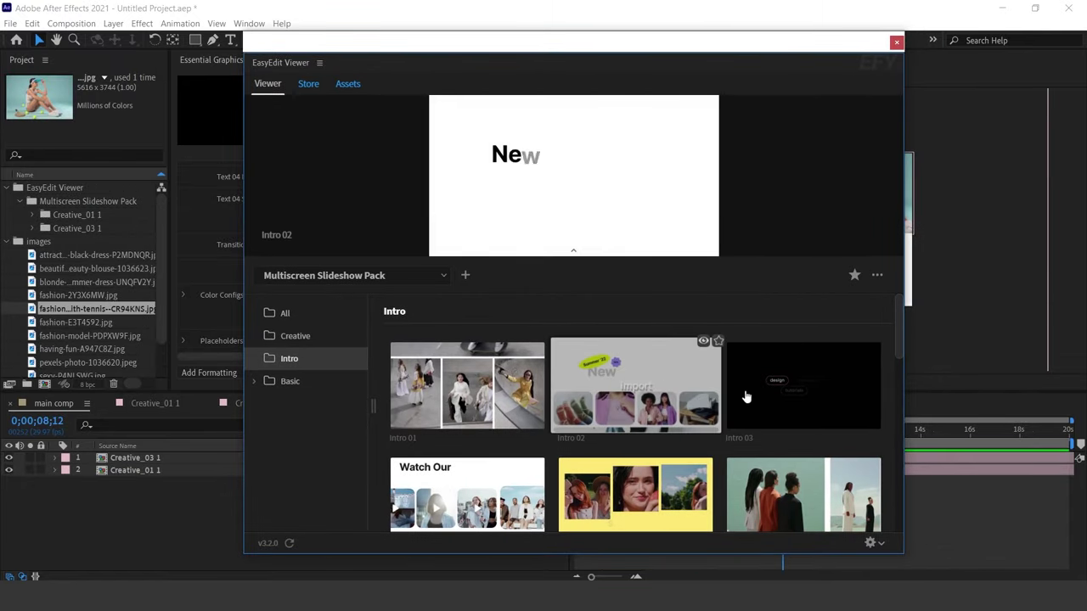
{"action": "scroll", "coordinate": [521, 420], "scroll_direction": "down", "scroll_amount": 1}
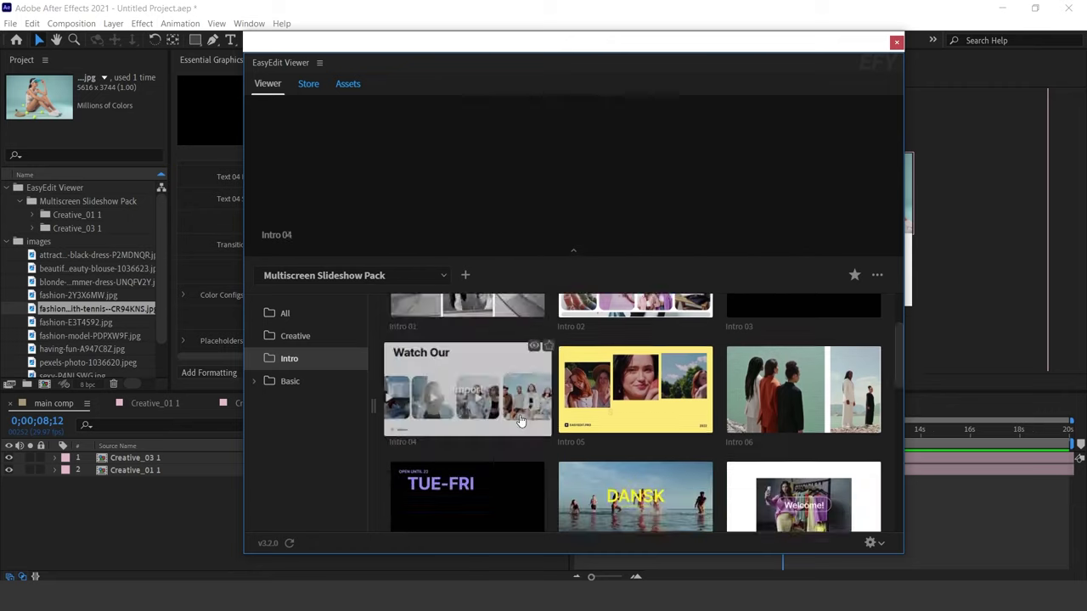
{"action": "scroll", "coordinate": [867, 467], "scroll_direction": "down", "scroll_amount": 1}
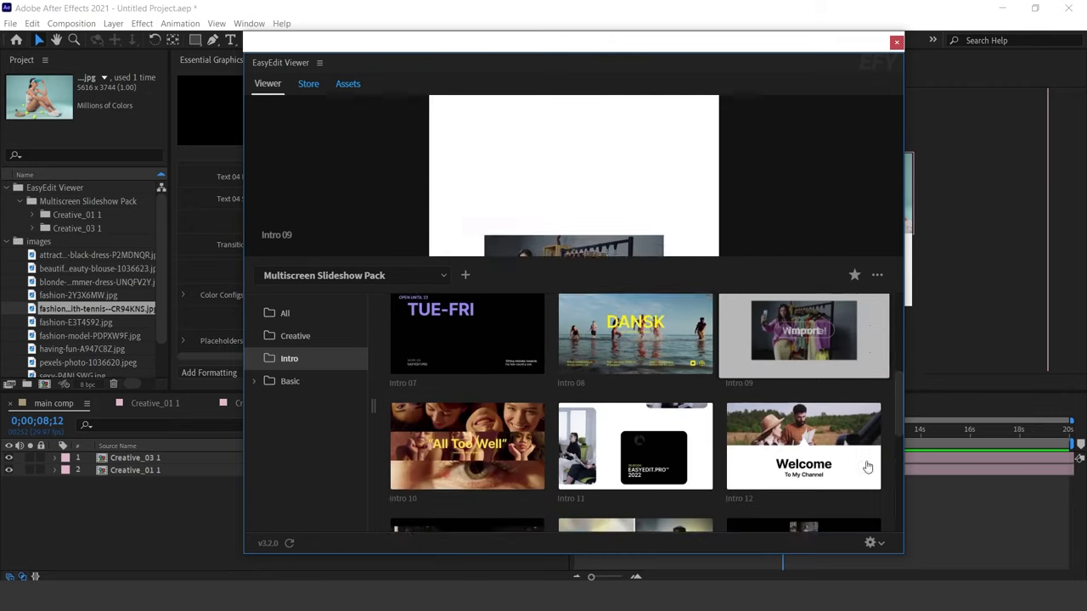
{"action": "scroll", "coordinate": [867, 467], "scroll_direction": "down", "scroll_amount": 3}
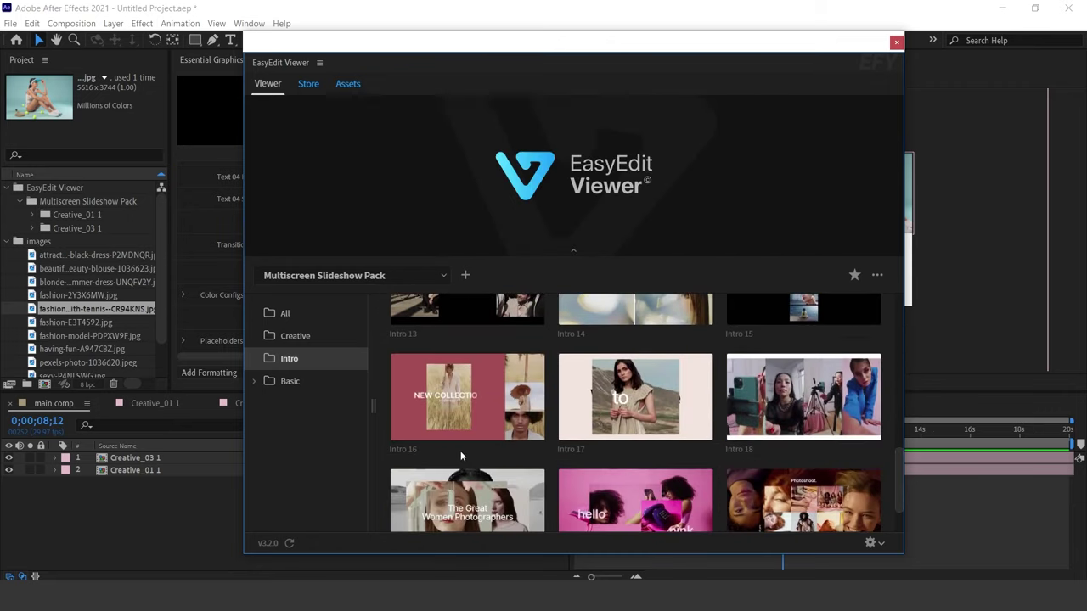
{"action": "scroll", "coordinate": [461, 456], "scroll_direction": "down", "scroll_amount": 1}
{"action": "mouse_move", "coordinate": [818, 436]}
{"action": "scroll", "coordinate": [817, 434], "scroll_direction": "up", "scroll_amount": 3}
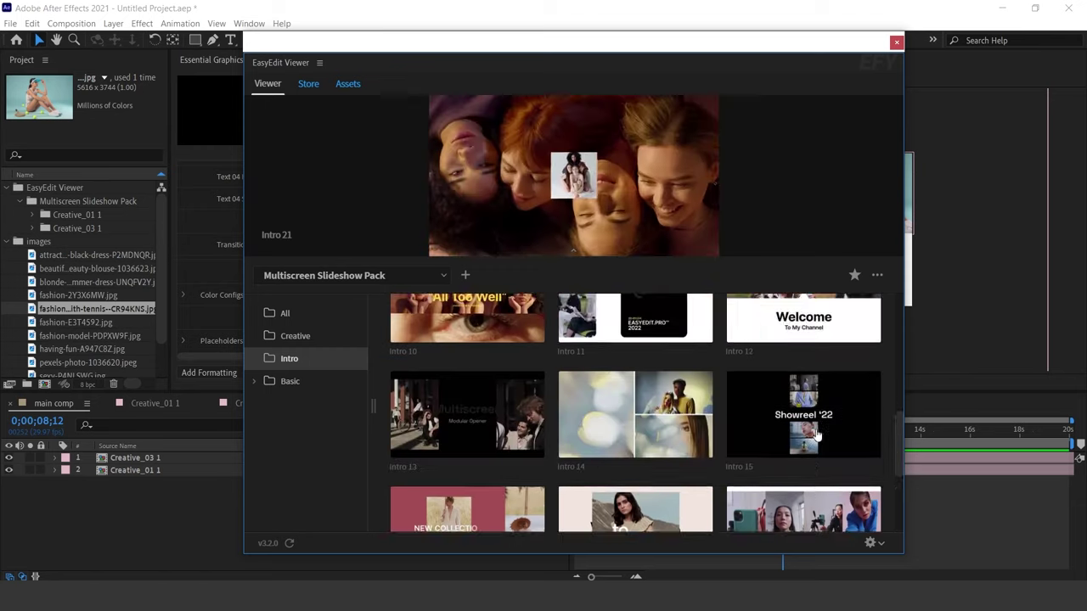
{"action": "scroll", "coordinate": [815, 435], "scroll_direction": "up", "scroll_amount": 3}
{"action": "mouse_move", "coordinate": [488, 457]}
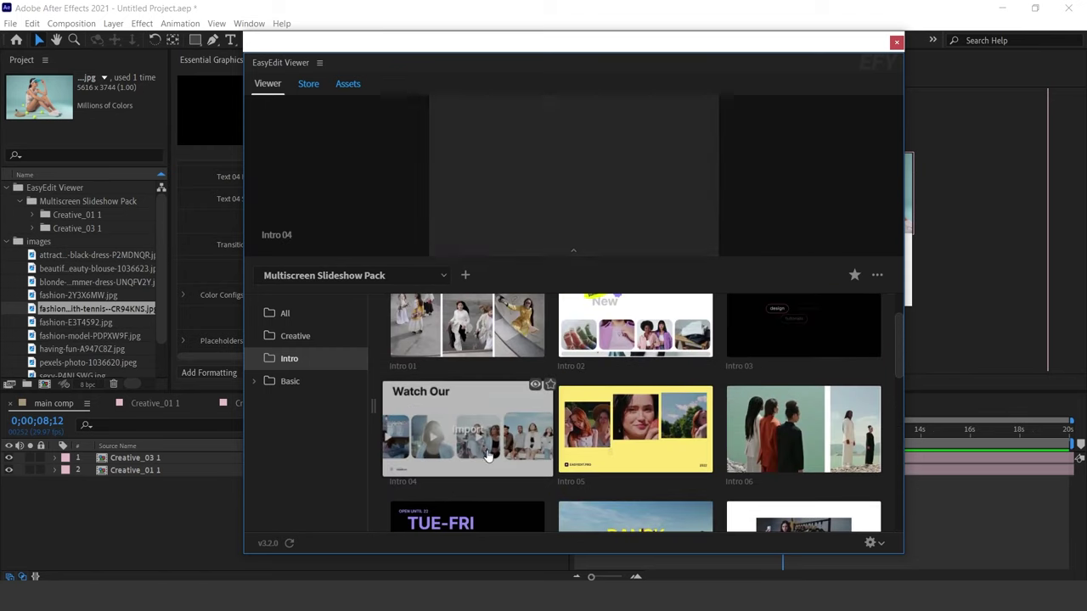
{"action": "left_click", "coordinate": [468, 431]}
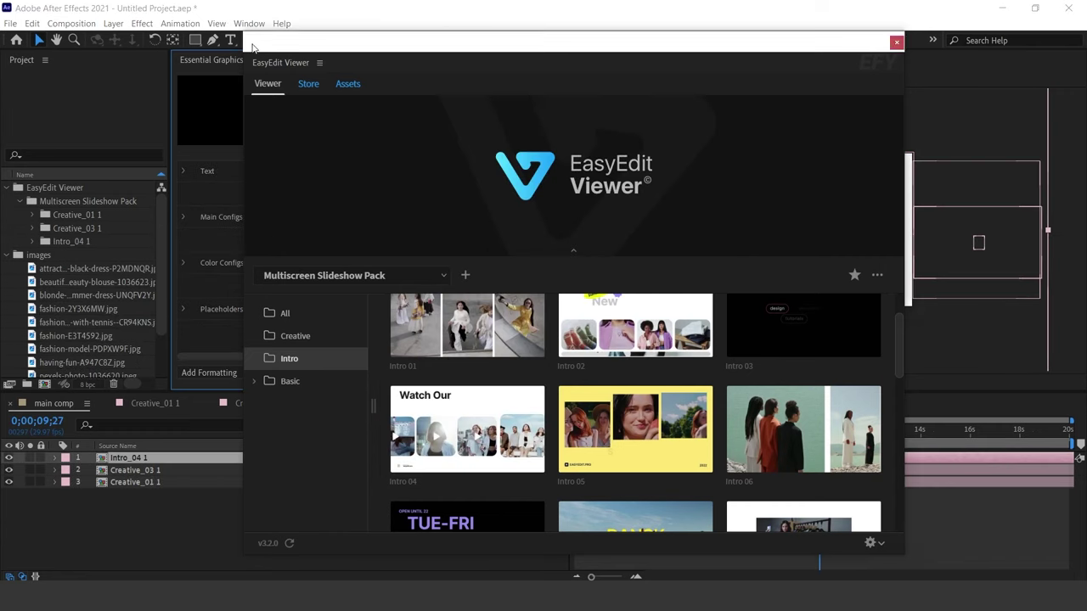
{"action": "left_click_drag", "start_coordinate": [252, 47], "coordinate": [998, 83]}
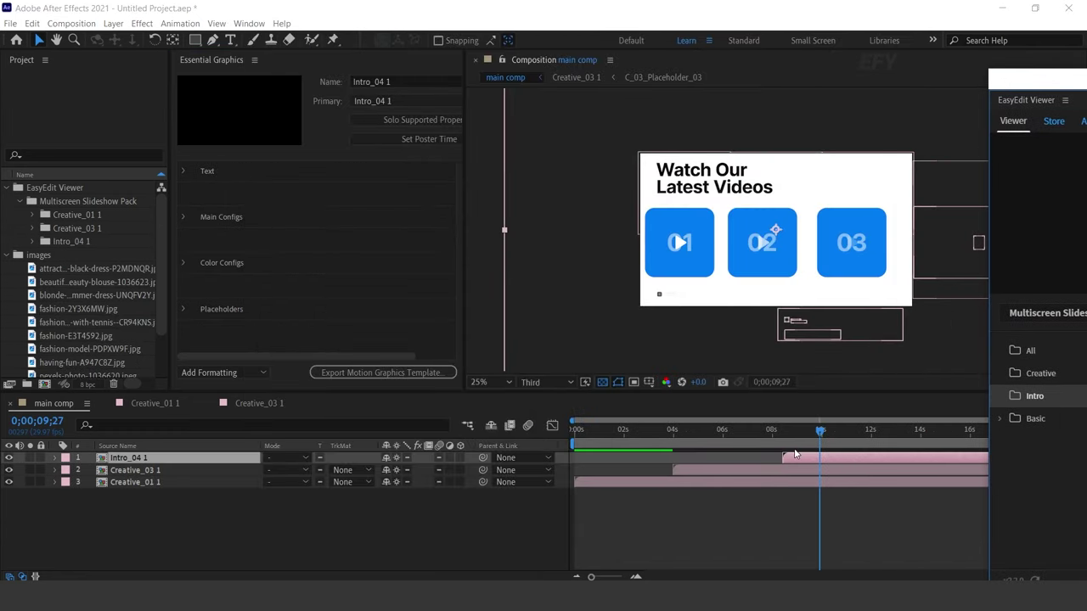
Step: Shift the Intro_04 1 layer earlier in the main comp so it starts at about 0;00;07;22
{"action": "mouse_move", "coordinate": [751, 431]}
{"action": "left_mouse_down"}
{"action": "mouse_move", "coordinate": [721, 431]}
{"action": "mouse_move", "coordinate": [768, 431]}
{"action": "left_mouse_up"}
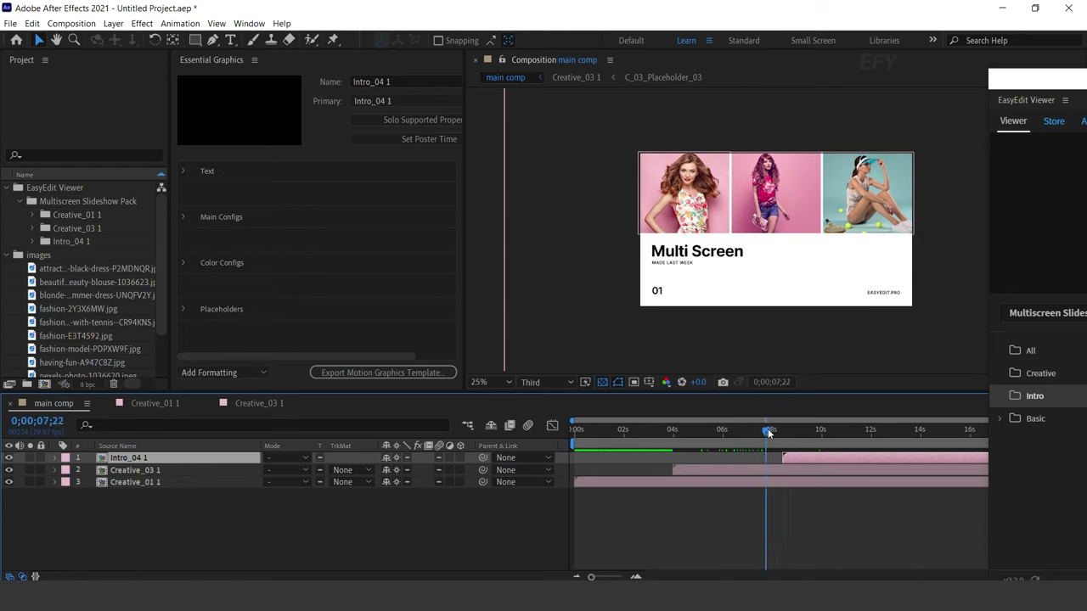
{"action": "left_click", "coordinate": [756, 432]}
{"action": "left_click_drag", "start_coordinate": [790, 459], "coordinate": [829, 433]}
{"action": "left_click", "coordinate": [822, 430]}
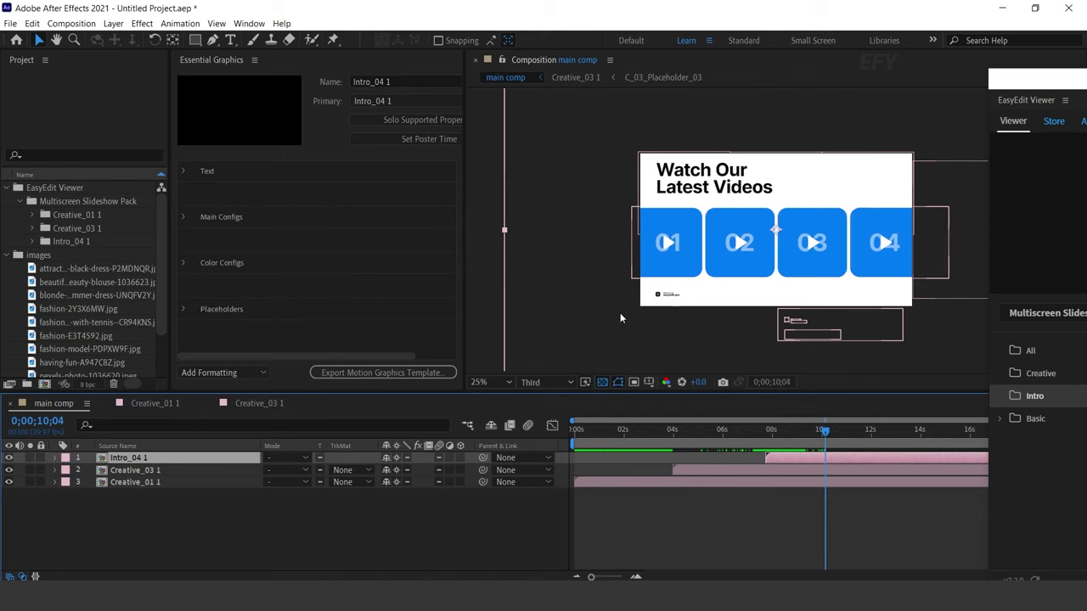
Step: Open In_04_Placeholder_01 inside the Intro_04 1 comp and add fashion-E3T4592.jpg as its top layer
{"action": "double_click", "coordinate": [127, 459]}
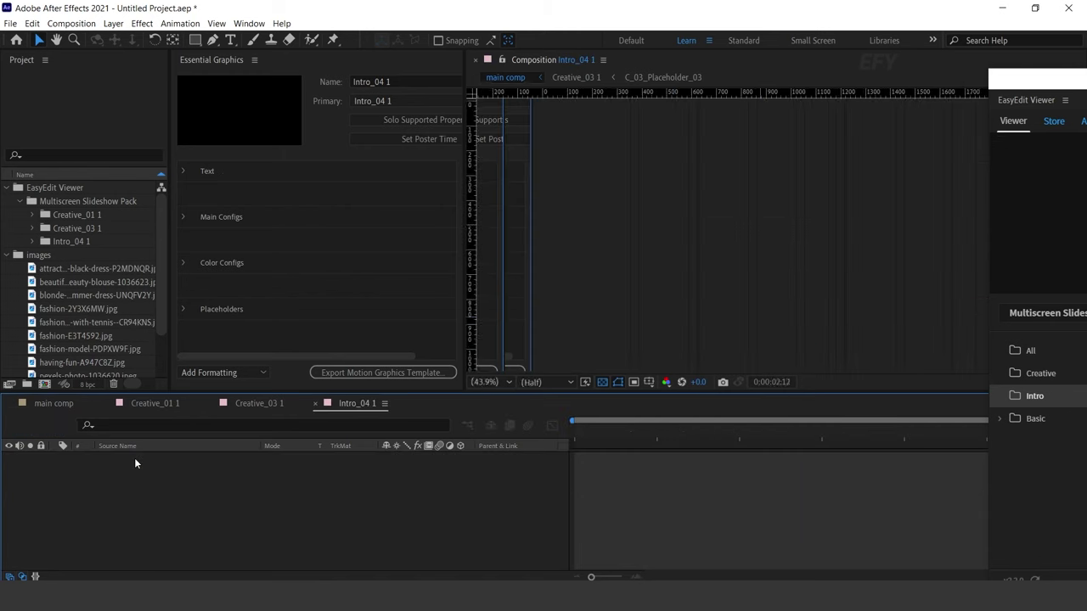
{"action": "left_click", "coordinate": [681, 267]}
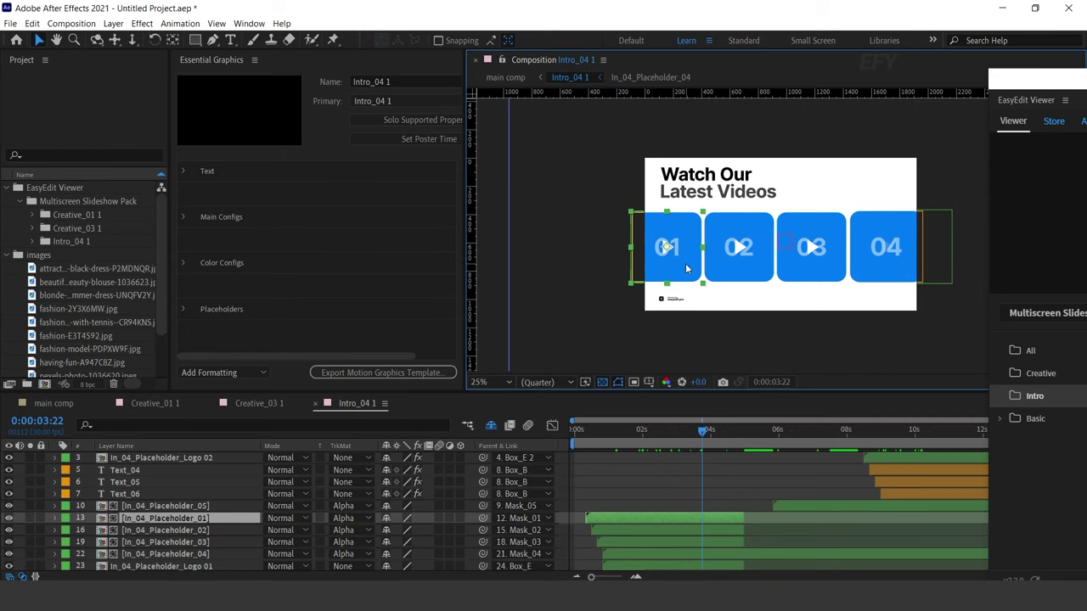
{"action": "double_click", "coordinate": [681, 266]}
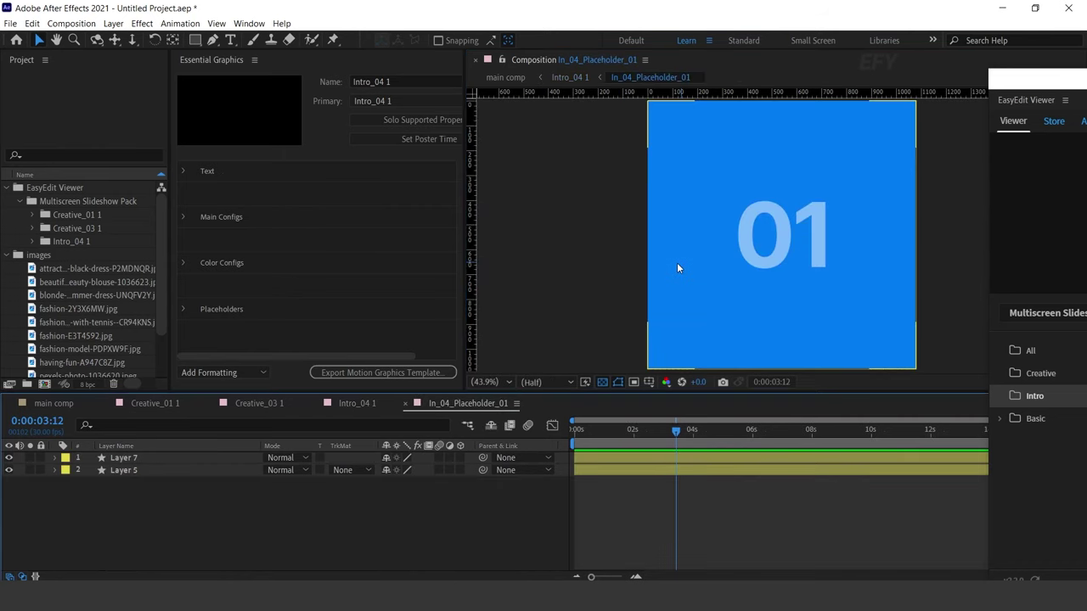
{"action": "left_click", "coordinate": [129, 295]}
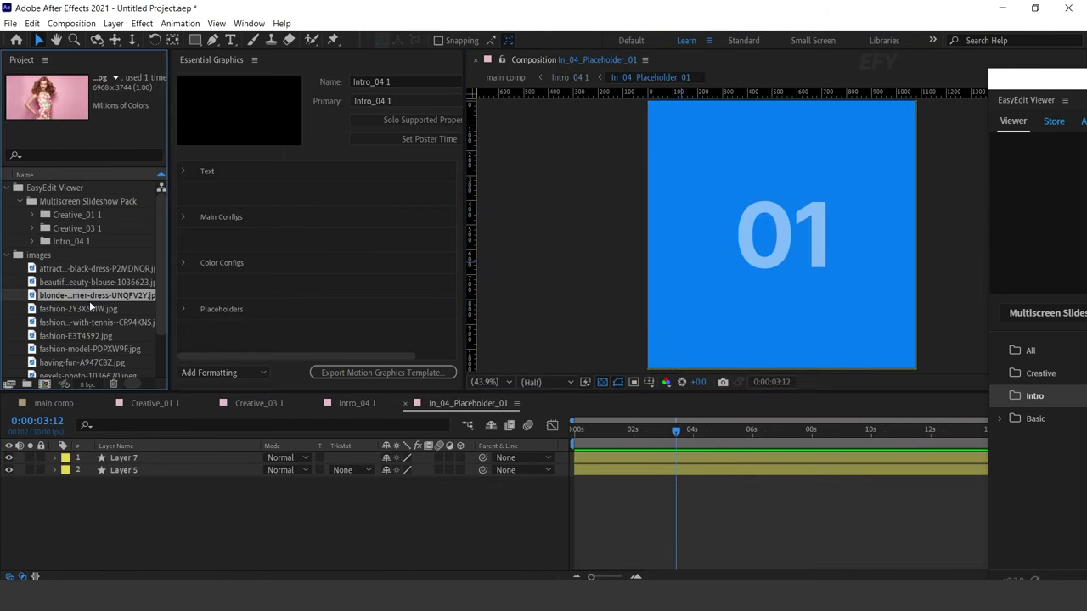
{"action": "left_click", "coordinate": [89, 307]}
{"action": "left_click", "coordinate": [89, 322]}
{"action": "left_click", "coordinate": [87, 335]}
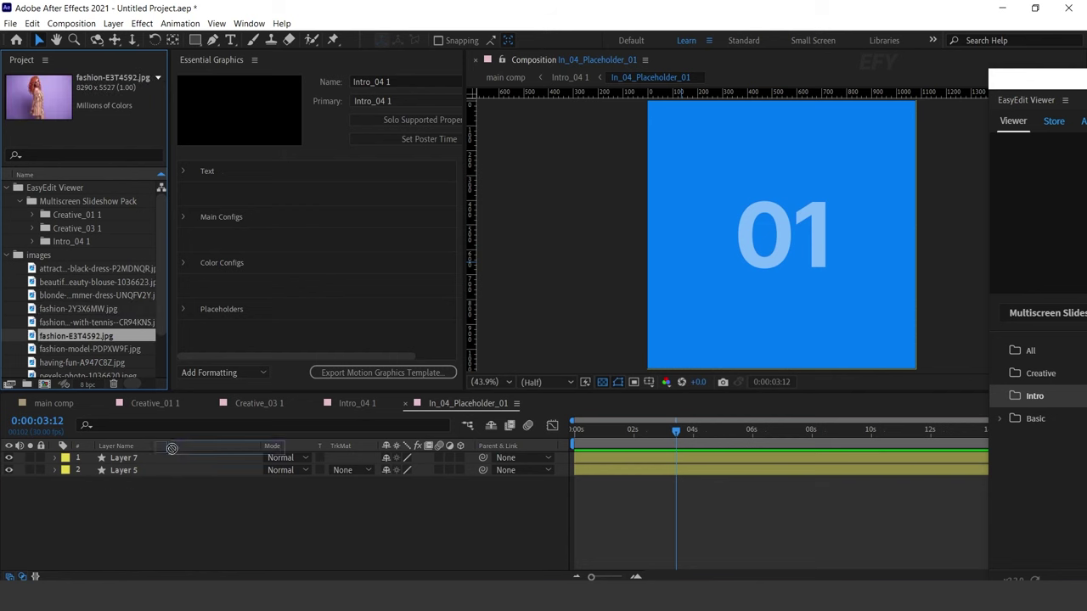
{"action": "left_click_drag", "start_coordinate": [171, 448], "coordinate": [182, 456]}
Step: Scale the fashion-E3T4592.jpg layer to 20.3% to fit the placeholder frame and close the placeholder comp
{"action": "key", "text": "s"}
{"action": "mouse_move", "coordinate": [424, 470]}
{"action": "left_mouse_down"}
{"action": "mouse_move", "coordinate": [379, 478]}
{"action": "mouse_move", "coordinate": [432, 472]}
{"action": "mouse_move", "coordinate": [416, 472]}
{"action": "left_mouse_up"}
{"action": "scroll", "coordinate": [830, 192], "scroll_direction": "down", "scroll_amount": 2}
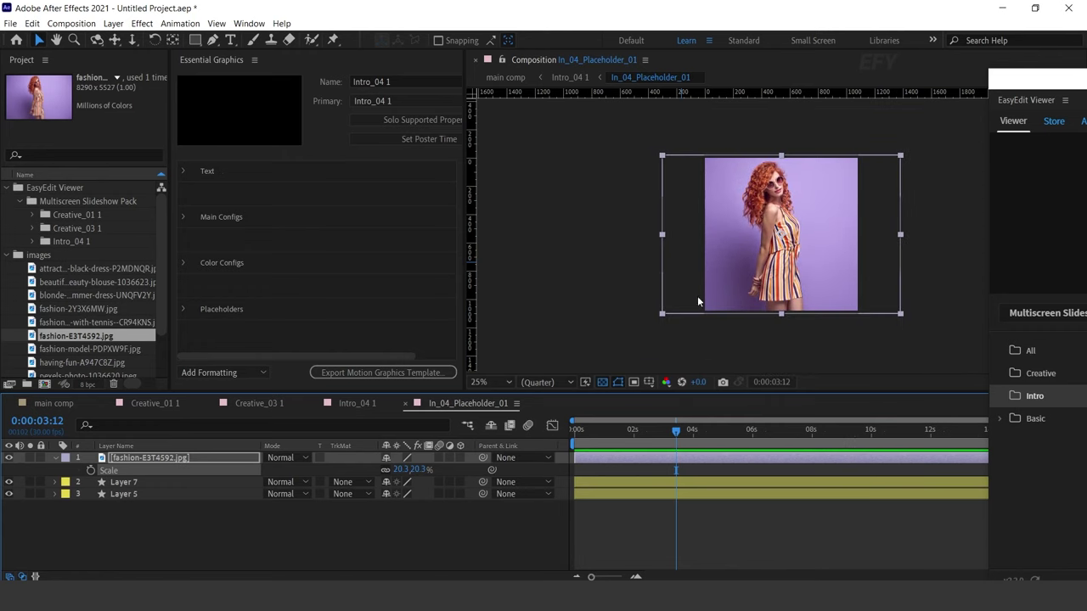
{"action": "left_click", "coordinate": [405, 403]}
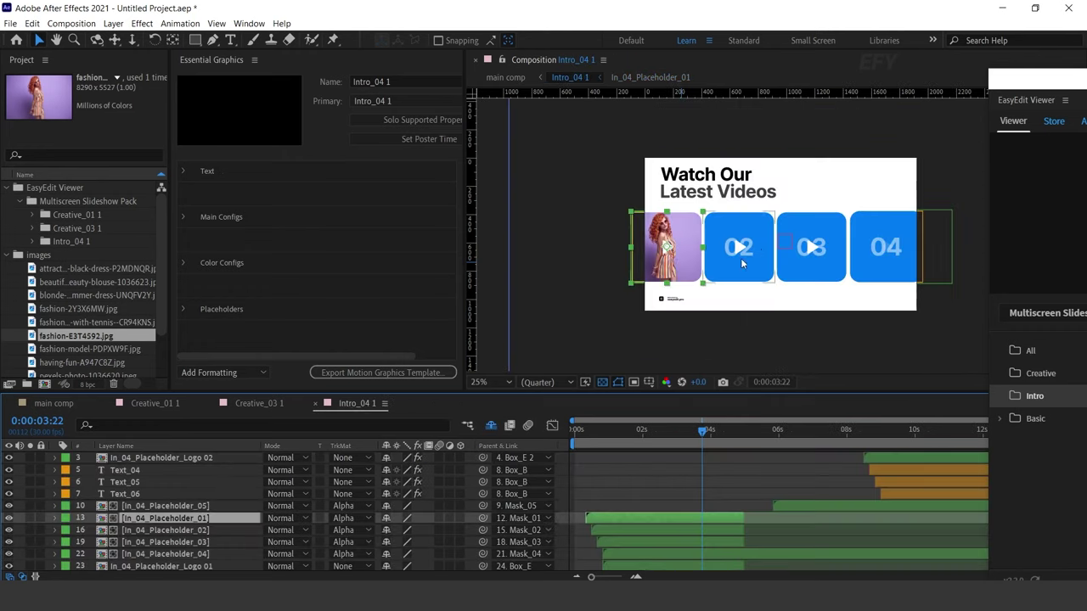
Step: Place fashion-model-PDPXW9F.jpg on top in In_04_Placeholder_02, scale it down to fit the frame and close that comp
{"action": "left_click", "coordinate": [761, 272]}
{"action": "double_click", "coordinate": [755, 262]}
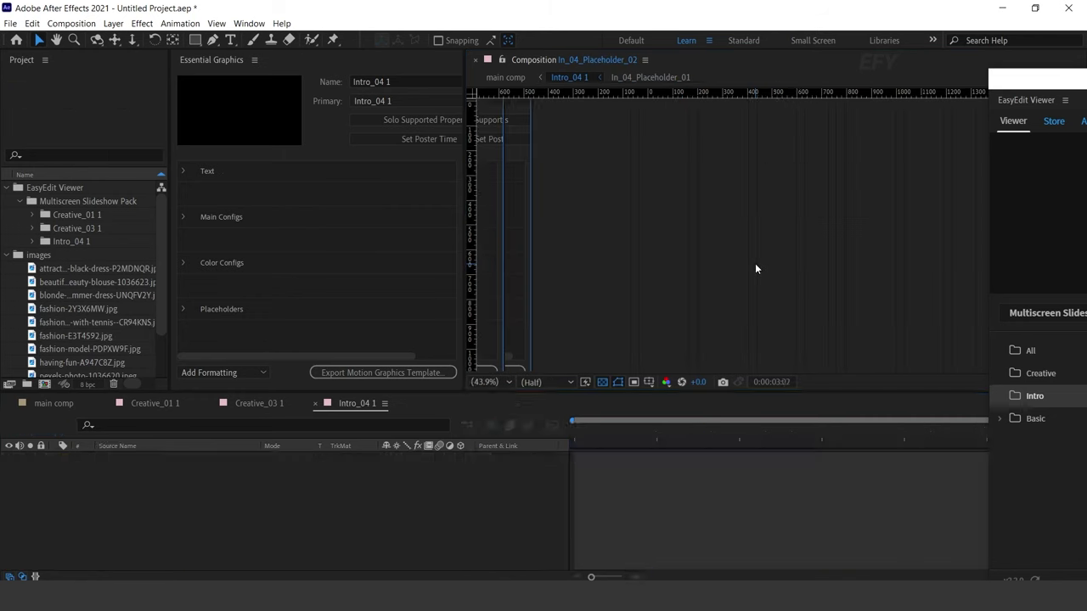
{"action": "left_click", "coordinate": [94, 323]}
{"action": "left_click", "coordinate": [91, 338]}
{"action": "left_click_drag", "start_coordinate": [92, 349], "coordinate": [146, 462]}
{"action": "key", "text": "s"}
{"action": "left_click_drag", "start_coordinate": [430, 473], "coordinate": [373, 473]}
{"action": "scroll", "coordinate": [864, 246], "scroll_direction": "down", "scroll_amount": 2}
{"action": "left_click", "coordinate": [417, 404]}
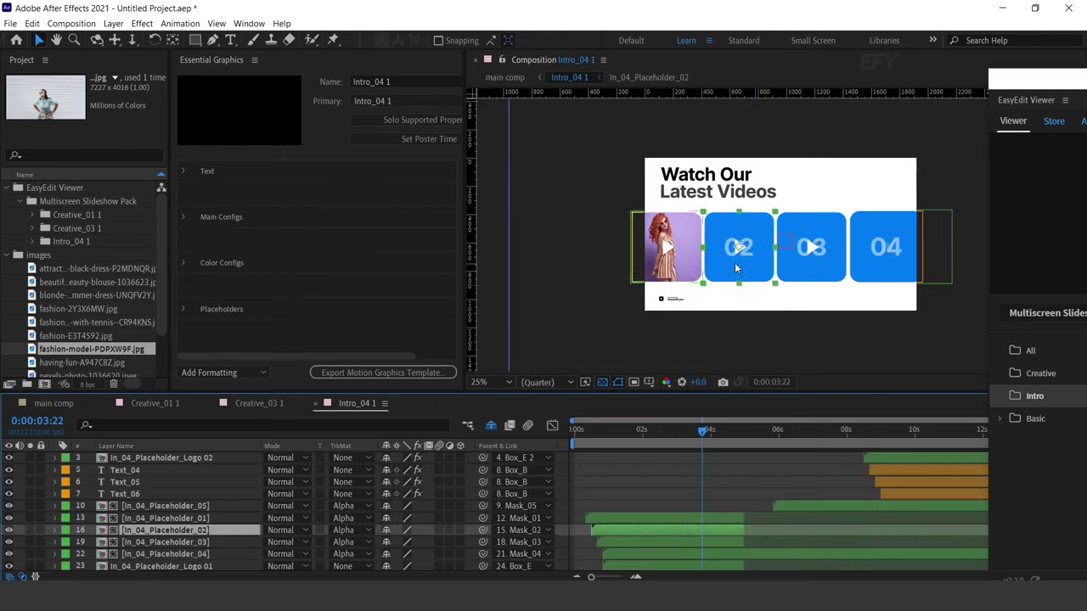
Step: Open In_04_Placeholder_03 from the Intro_04 1 comp and add having-fun-A947C8Z.jpg as its top layer
{"action": "double_click", "coordinate": [813, 250]}
{"action": "left_click", "coordinate": [90, 349]}
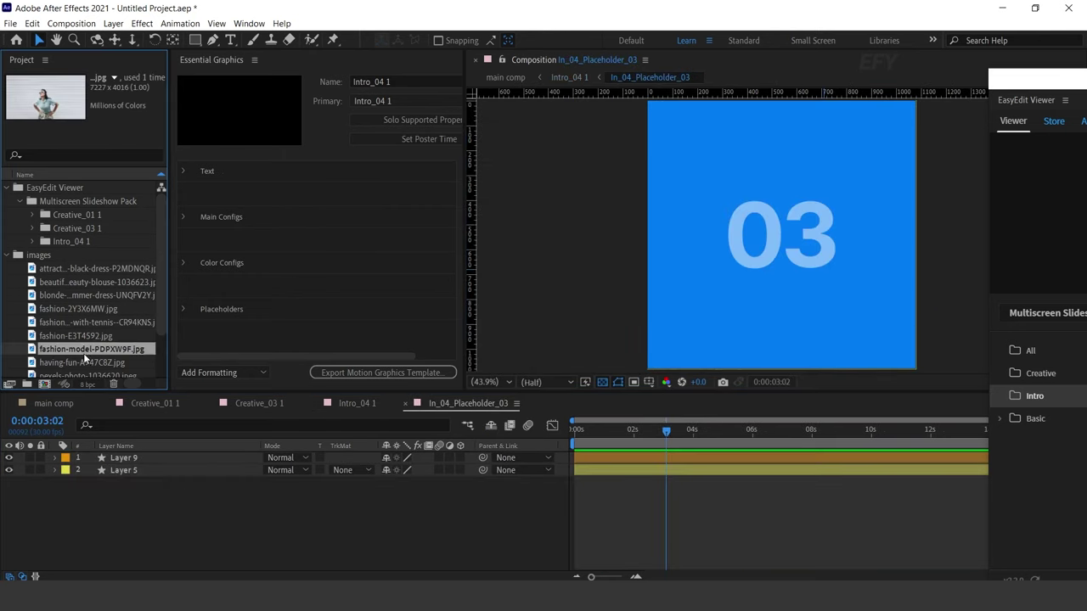
{"action": "left_click", "coordinate": [83, 362]}
{"action": "left_click_drag", "start_coordinate": [82, 363], "coordinate": [170, 459]}
Step: Scale the having-fun-A947C8Z.jpg layer to 23%, shift it sideways to frame the model, and close the placeholder comp
{"action": "key", "text": "s"}
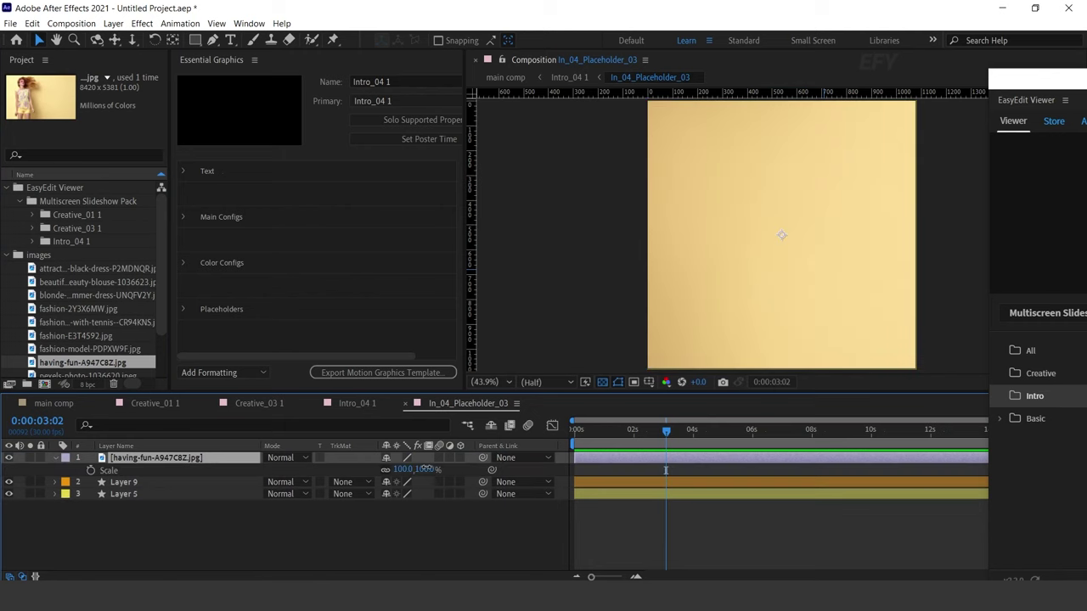
{"action": "left_click_drag", "start_coordinate": [427, 470], "coordinate": [361, 470]}
{"action": "key", "text": "comma"}
{"action": "key", "text": "comma"}
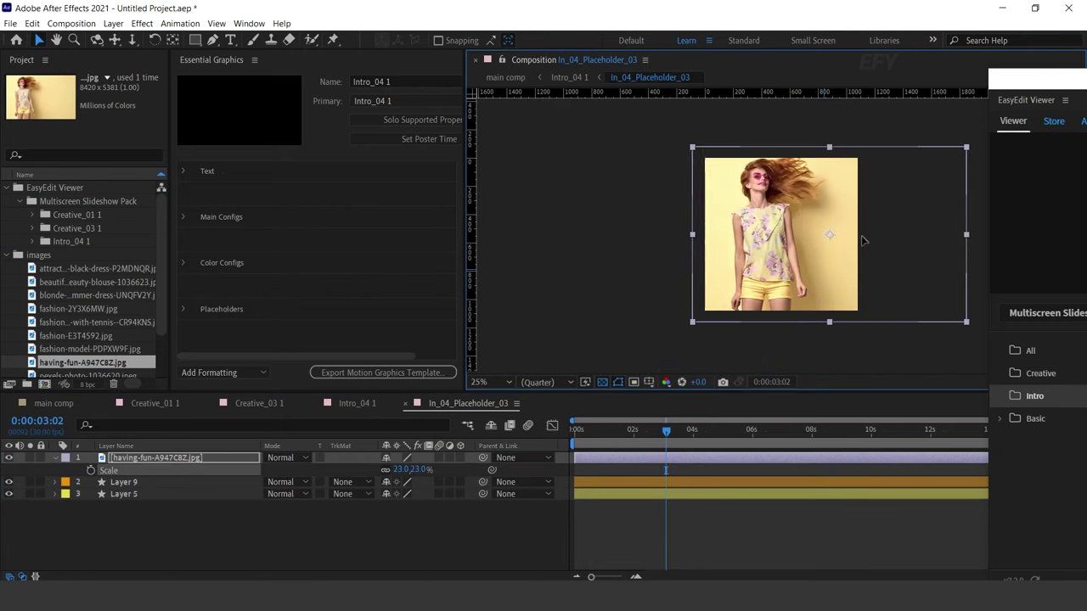
{"action": "left_click", "coordinate": [406, 404]}
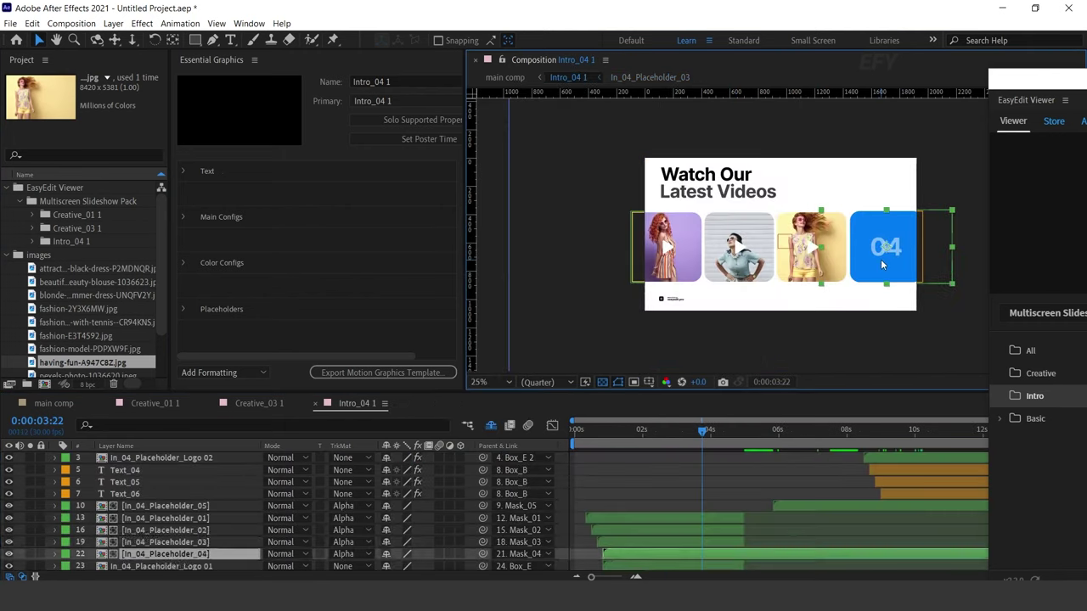
Step: Open In_04_Placeholder_04 from the Intro_04 1 comp and add pexels-photo-1036620.jpeg as its top layer
{"action": "double_click", "coordinate": [881, 259]}
{"action": "left_click", "coordinate": [85, 349]}
{"action": "left_click", "coordinate": [85, 361]}
{"action": "scroll", "coordinate": [95, 352], "scroll_direction": "down", "scroll_amount": 1}
{"action": "left_click_drag", "start_coordinate": [45, 337], "coordinate": [142, 455]}
Step: Scale the pexels-photo-1036620.jpeg layer to 104%, nudge it down to fit the frame, and close the placeholder comp
{"action": "key", "text": "s"}
{"action": "left_click_drag", "start_coordinate": [425, 470], "coordinate": [428, 470]}
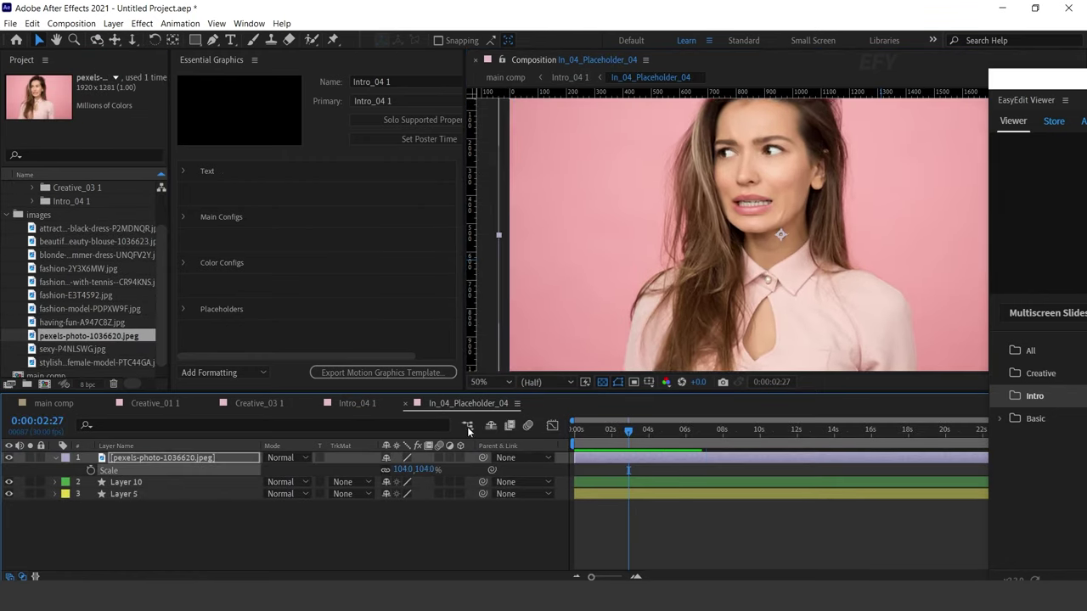
{"action": "scroll", "coordinate": [847, 234], "scroll_direction": "down", "scroll_amount": 2}
{"action": "left_click_drag", "start_coordinate": [847, 245], "coordinate": [846, 258]}
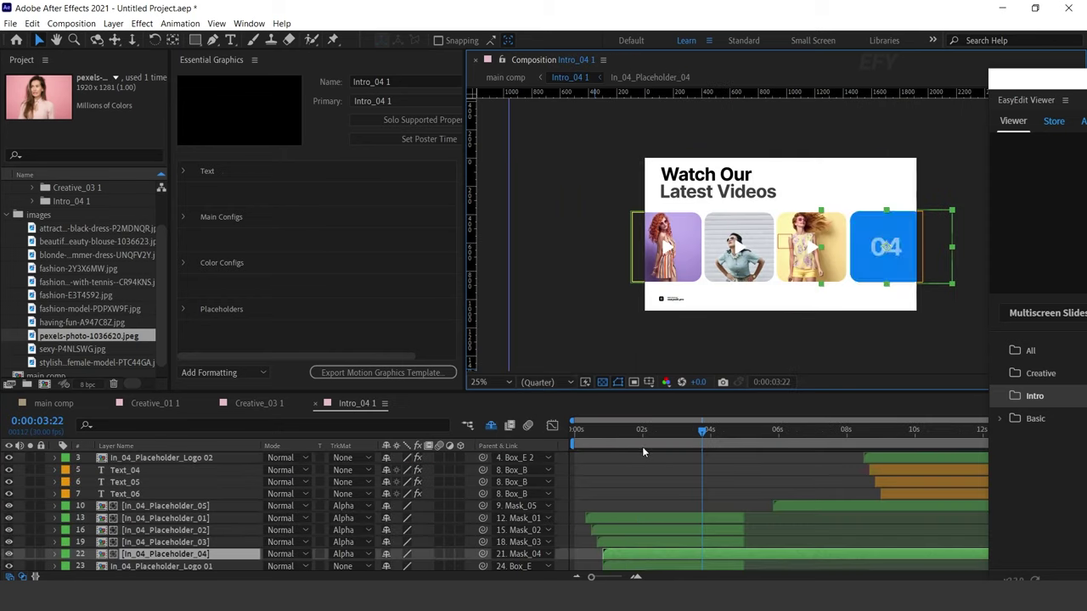
{"action": "left_click", "coordinate": [405, 403]}
Step: Go to 0:00:07:28 in Intro_04 1, open In_04_Placeholder_05 and add sexy-P4NLSWG.jpg as its top layer
{"action": "left_click_drag", "start_coordinate": [703, 434], "coordinate": [845, 432]}
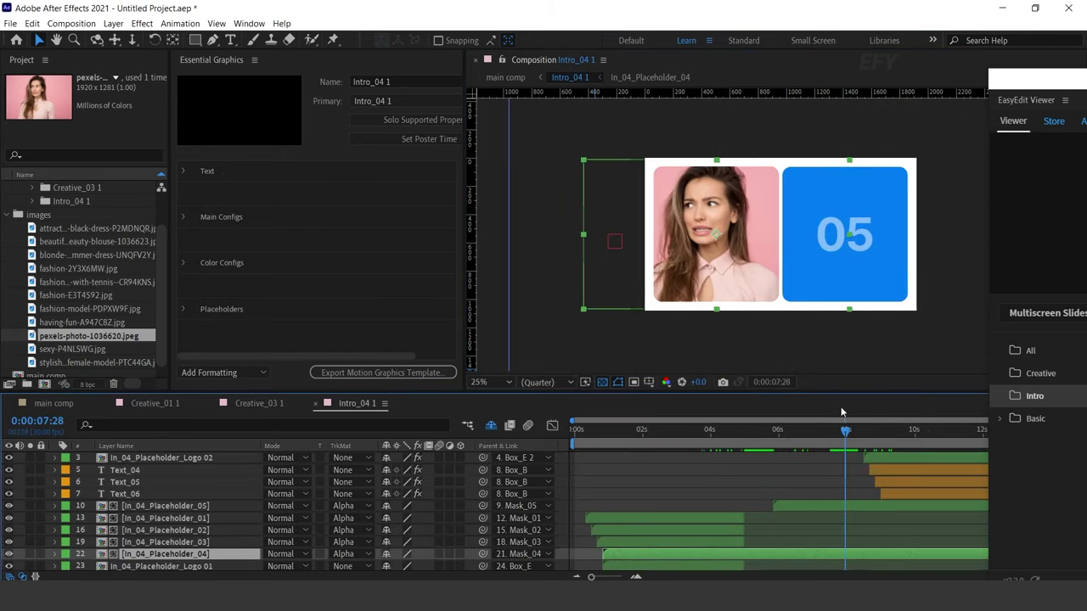
{"action": "left_click", "coordinate": [872, 254]}
{"action": "double_click", "coordinate": [872, 254]}
{"action": "left_click", "coordinate": [69, 338]}
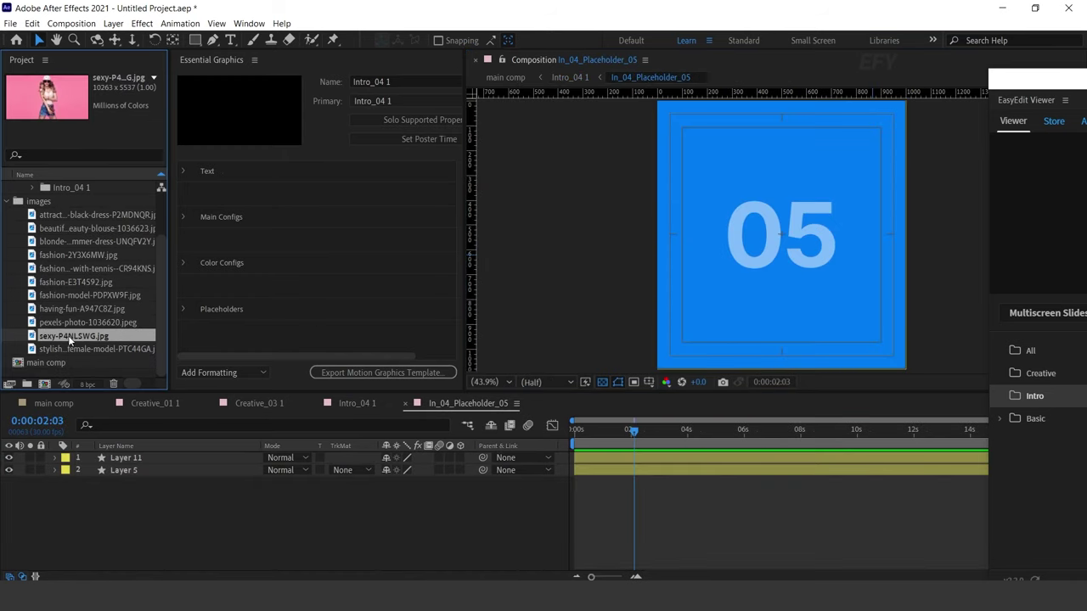
{"action": "left_click_drag", "start_coordinate": [162, 450], "coordinate": [163, 457]}
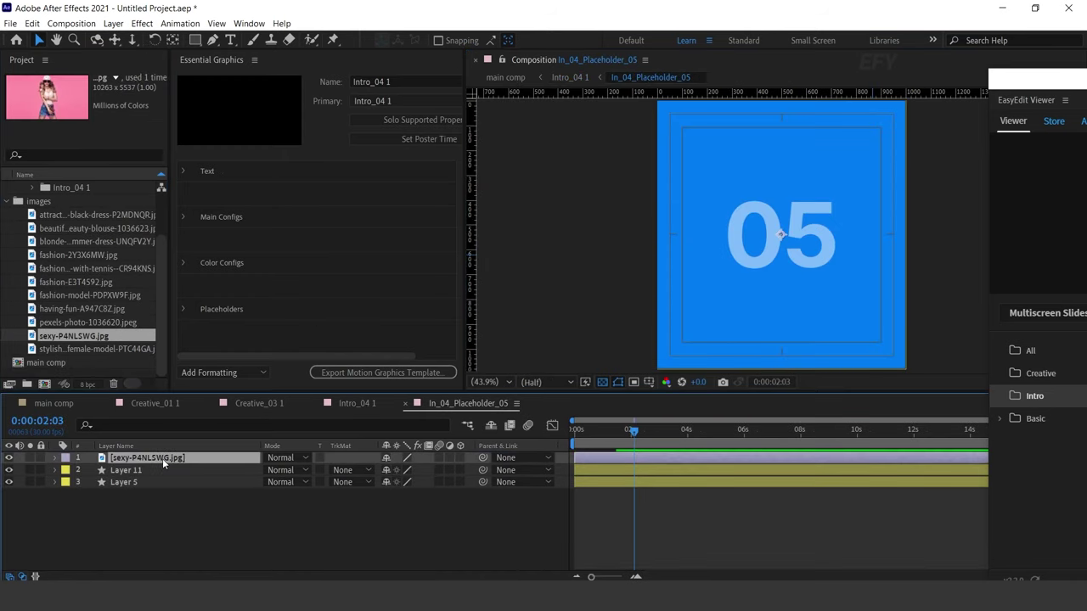
Step: Scale the sexy-P4NLSWG.jpg layer to 22%, move it slightly down in the frame, and close the placeholder comp
{"action": "key", "text": "s"}
{"action": "left_click_drag", "start_coordinate": [409, 469], "coordinate": [371, 471]}
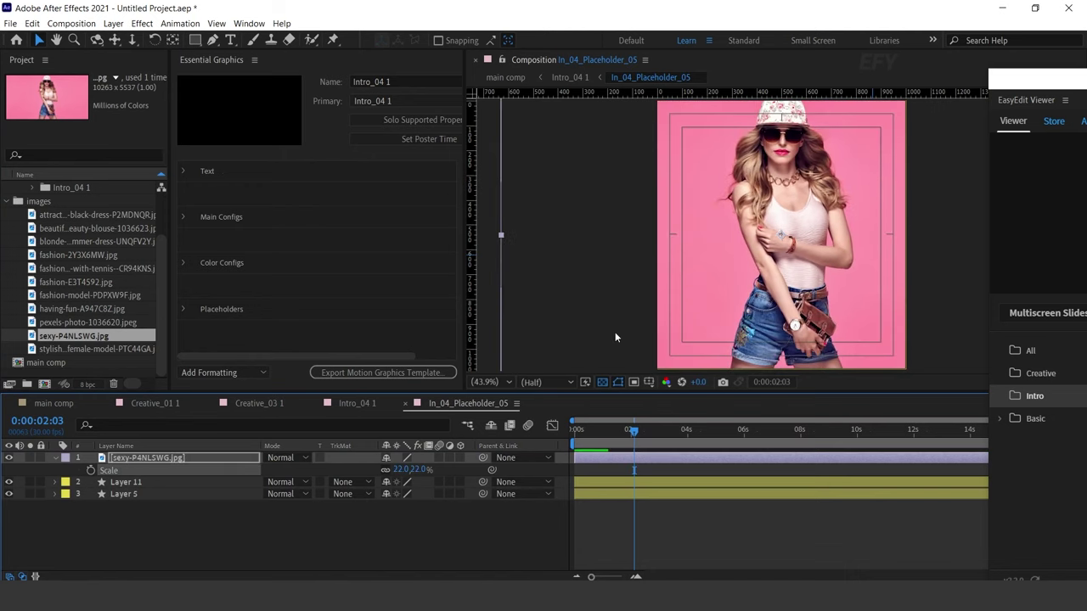
{"action": "scroll", "coordinate": [831, 184], "scroll_direction": "down", "scroll_amount": 2}
{"action": "left_click_drag", "start_coordinate": [873, 217], "coordinate": [873, 224]}
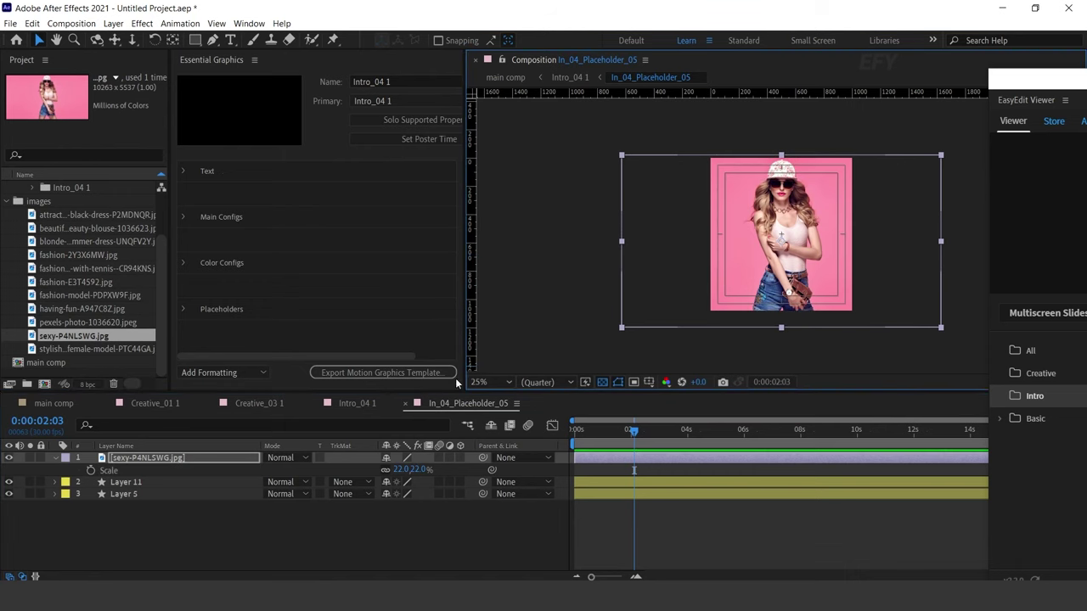
{"action": "left_click", "coordinate": [405, 403]}
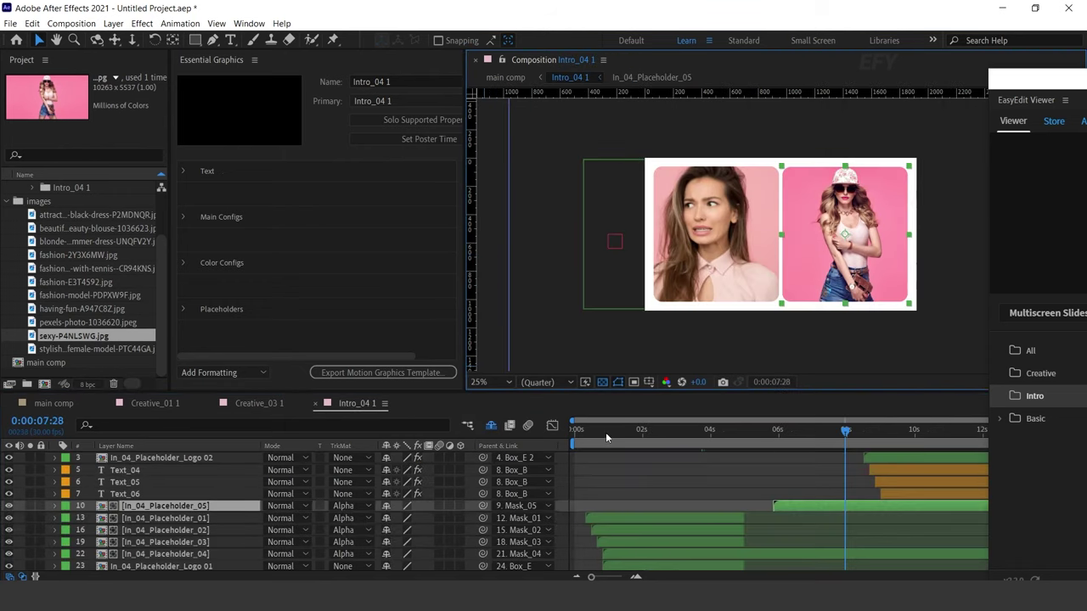
Step: Preview the Intro_04 1 comp from its beginning to check the placed images
{"action": "key", "text": "Home"}
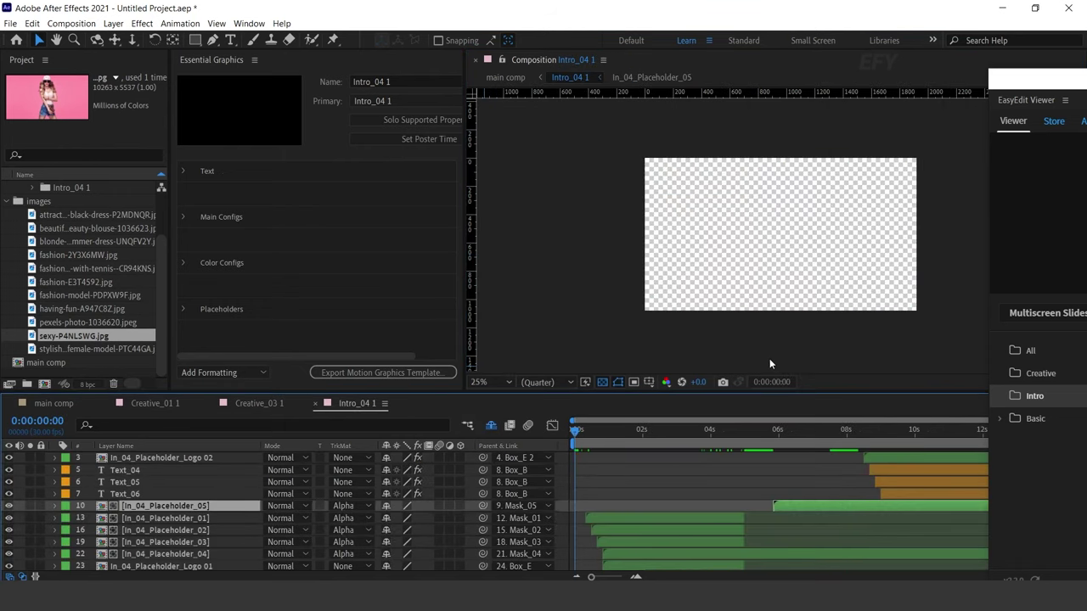
{"action": "key", "text": "space"}
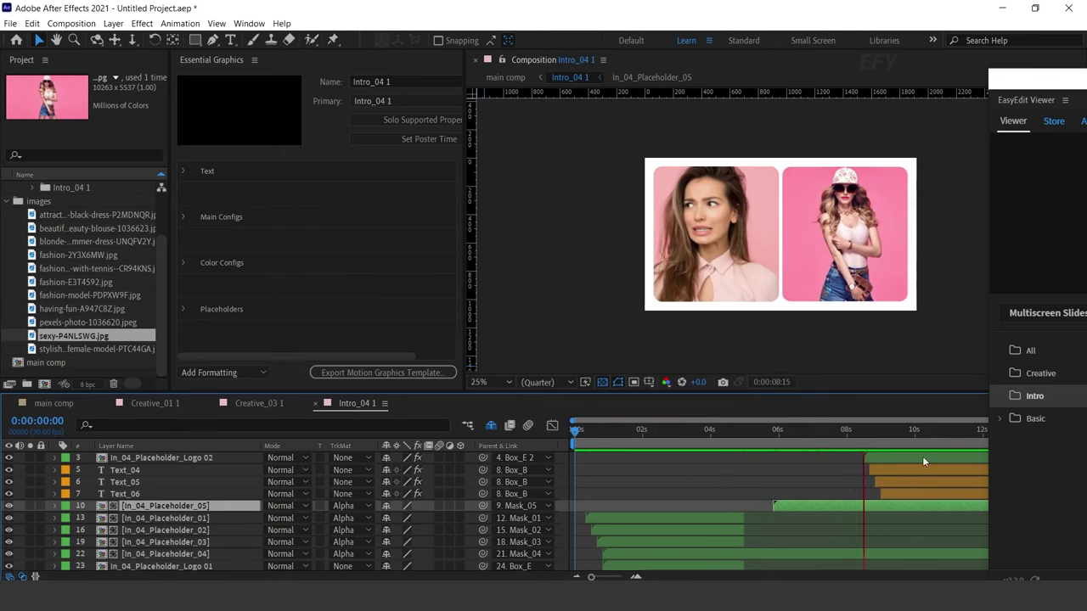
{"action": "key", "text": "space"}
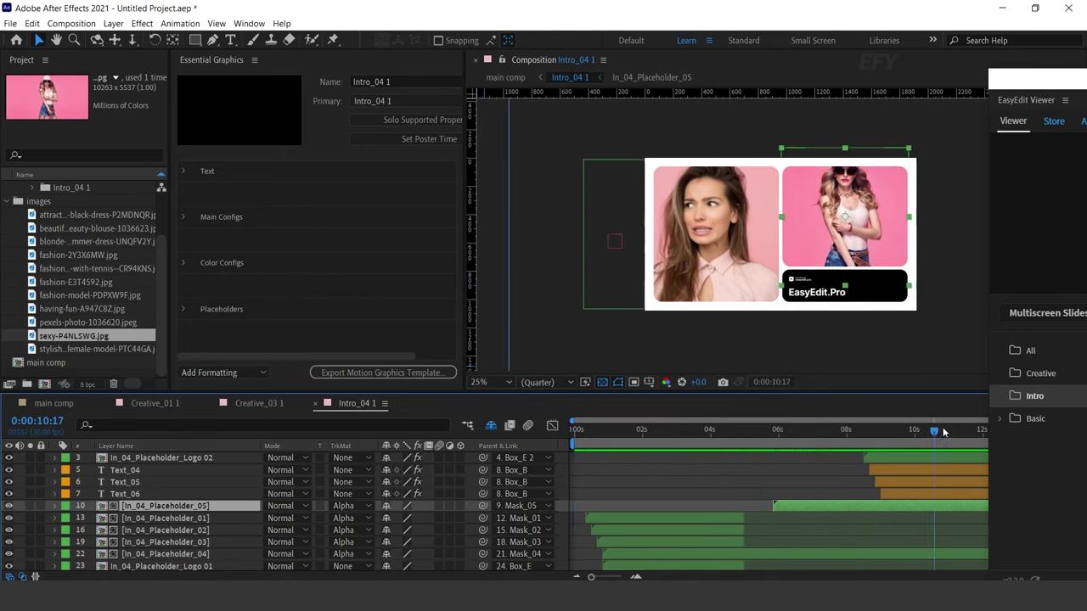
Step: Change Text 05 and Text 06 in the black end box of Intro_04 1 to "effectforyou"
{"action": "scroll", "coordinate": [918, 340], "scroll_direction": "up", "scroll_amount": 2}
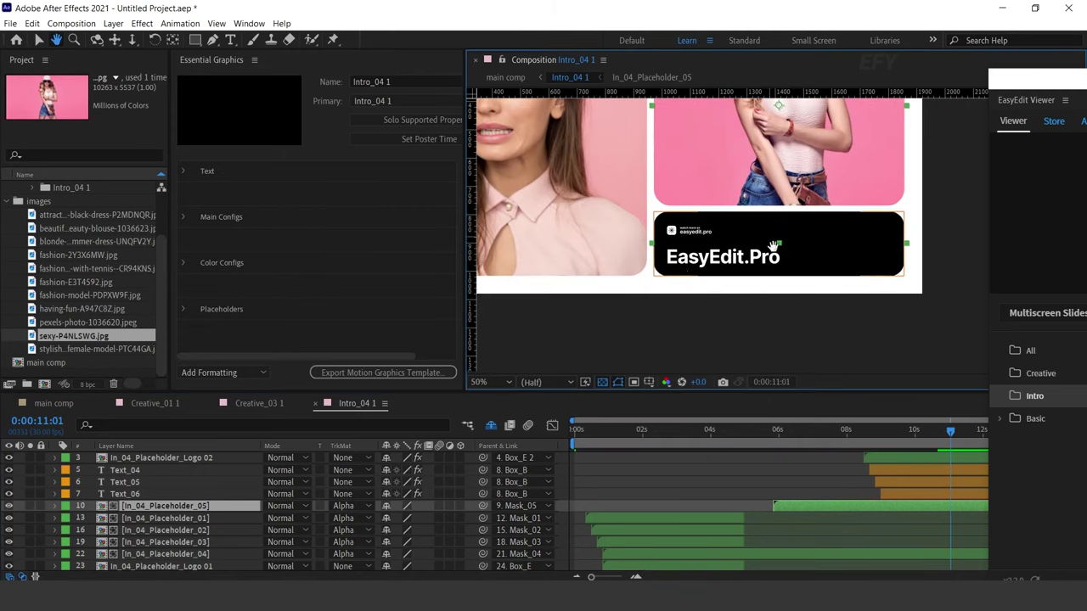
{"action": "left_click", "coordinate": [776, 266]}
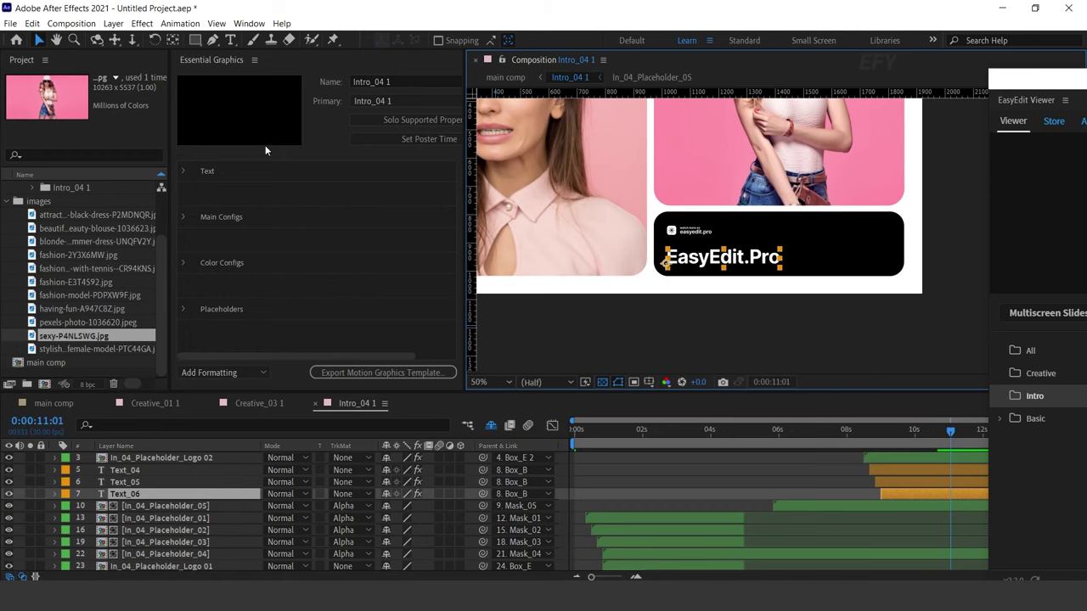
{"action": "left_click", "coordinate": [183, 172]}
{"action": "scroll", "coordinate": [432, 275], "scroll_direction": "down", "scroll_amount": 4}
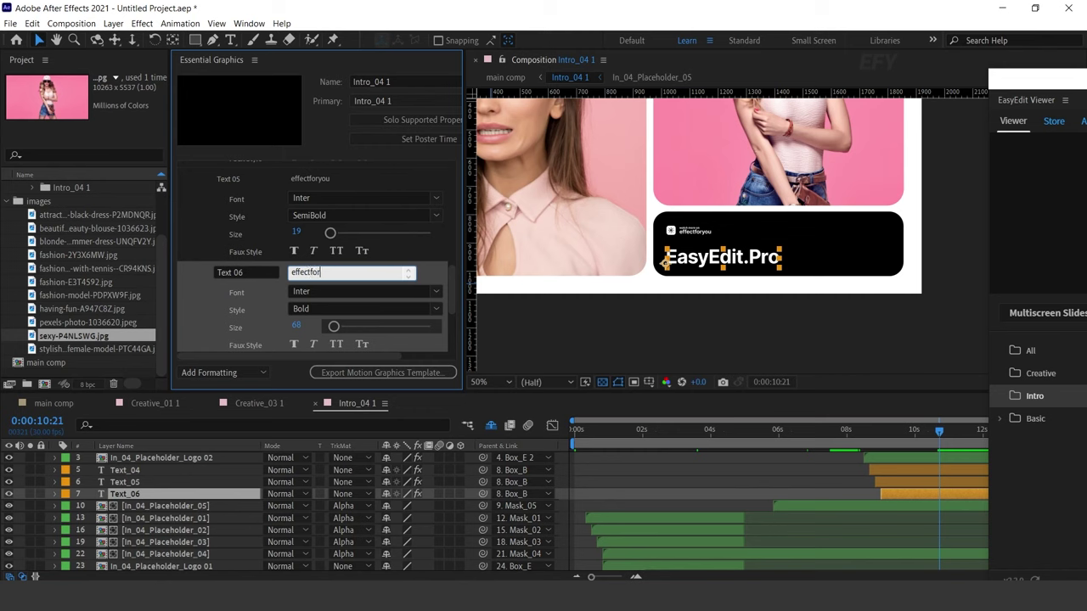
{"action": "left_click", "coordinate": [244, 274]}
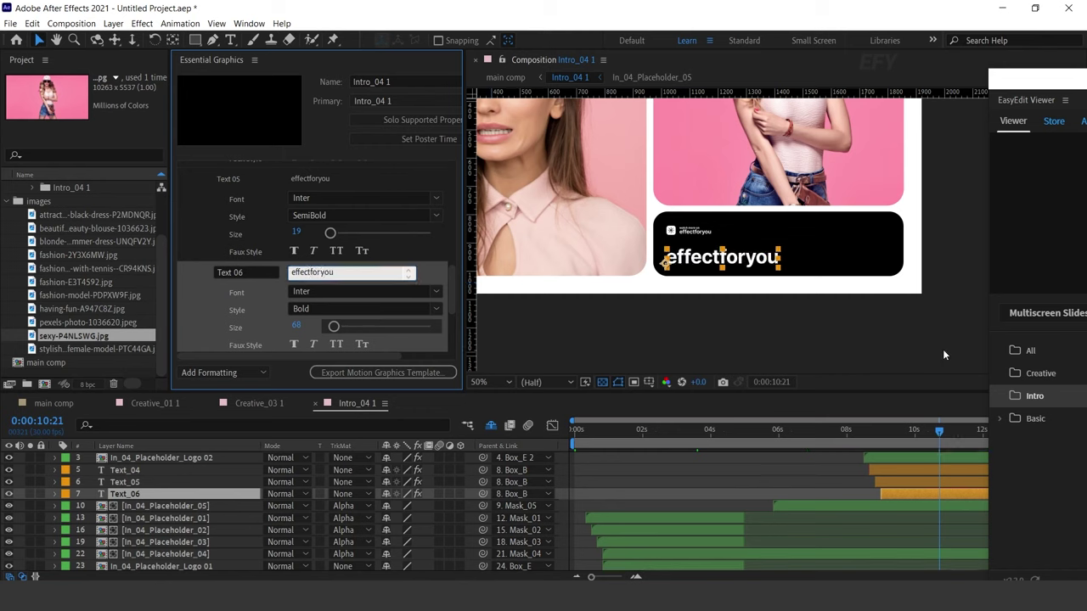
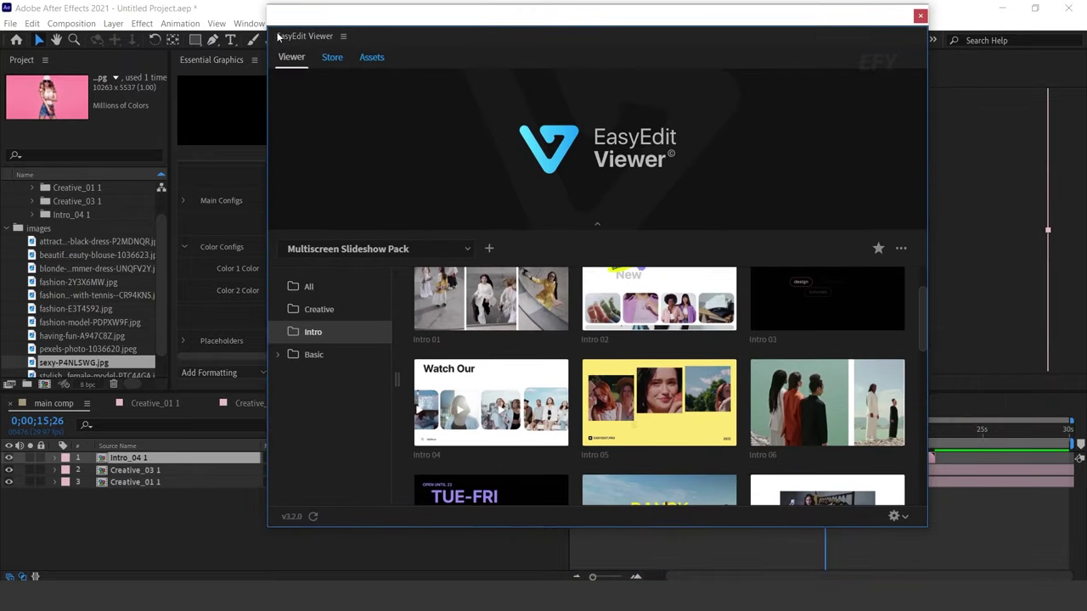
Step: Import the Basic 001 template from the Basic category into the main comp at 0;00;15;26 and scrub to its placeholders
{"action": "left_click", "coordinate": [325, 358]}
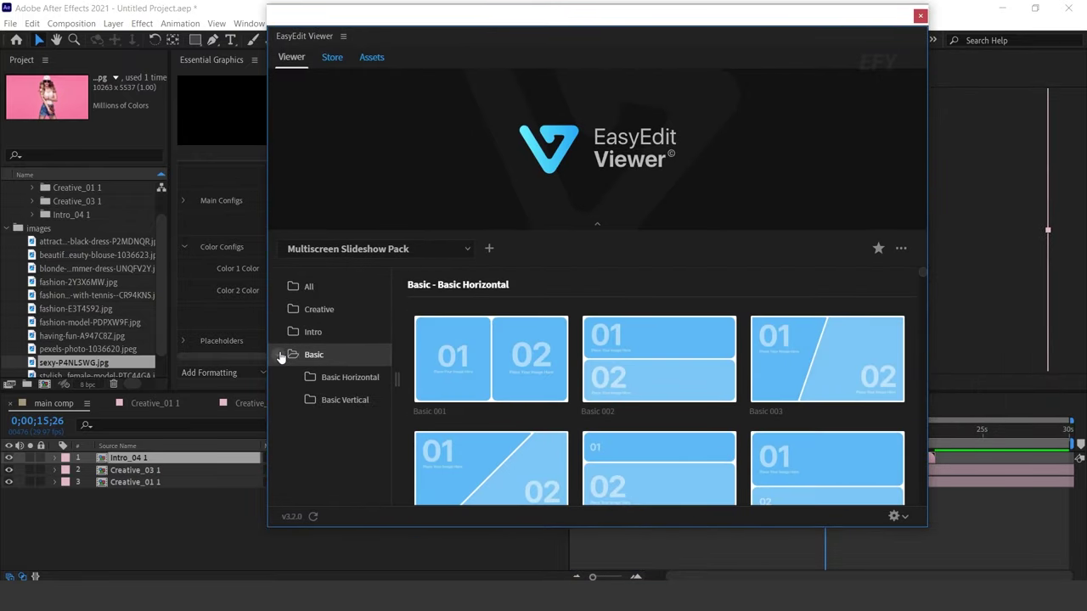
{"action": "mouse_move", "coordinate": [497, 349]}
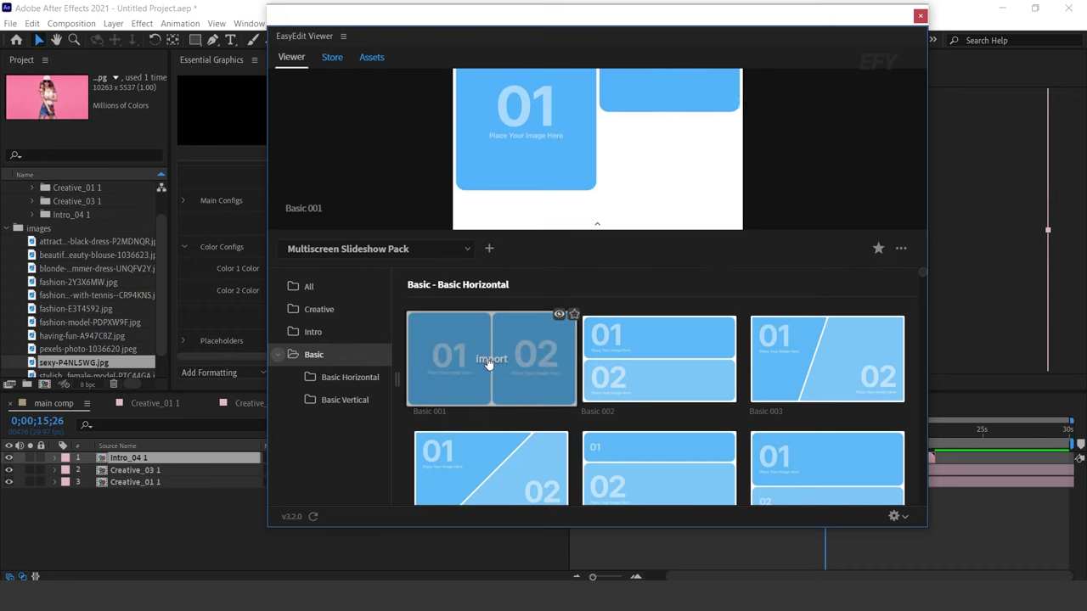
{"action": "left_click", "coordinate": [490, 361]}
{"action": "left_click_drag", "start_coordinate": [281, 18], "coordinate": [1021, 69]}
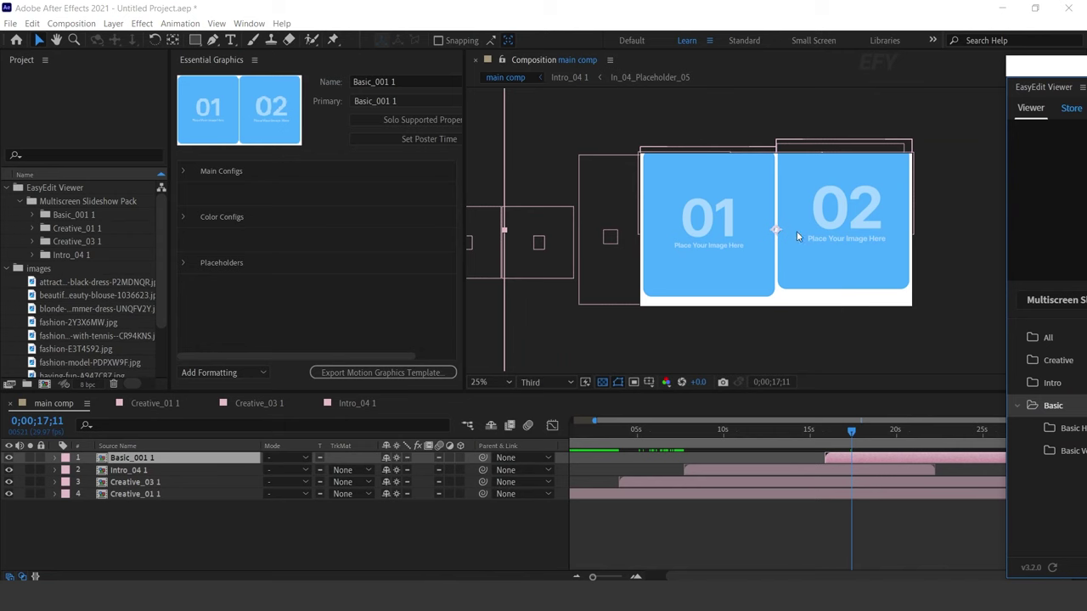
{"action": "left_click_drag", "start_coordinate": [819, 434], "coordinate": [855, 439]}
Step: Open B_01_Placeholder_01 inside the Basic_001 1 comp and add the black-dress-P2MDNQR.jpg image as its top layer
{"action": "double_click", "coordinate": [149, 459]}
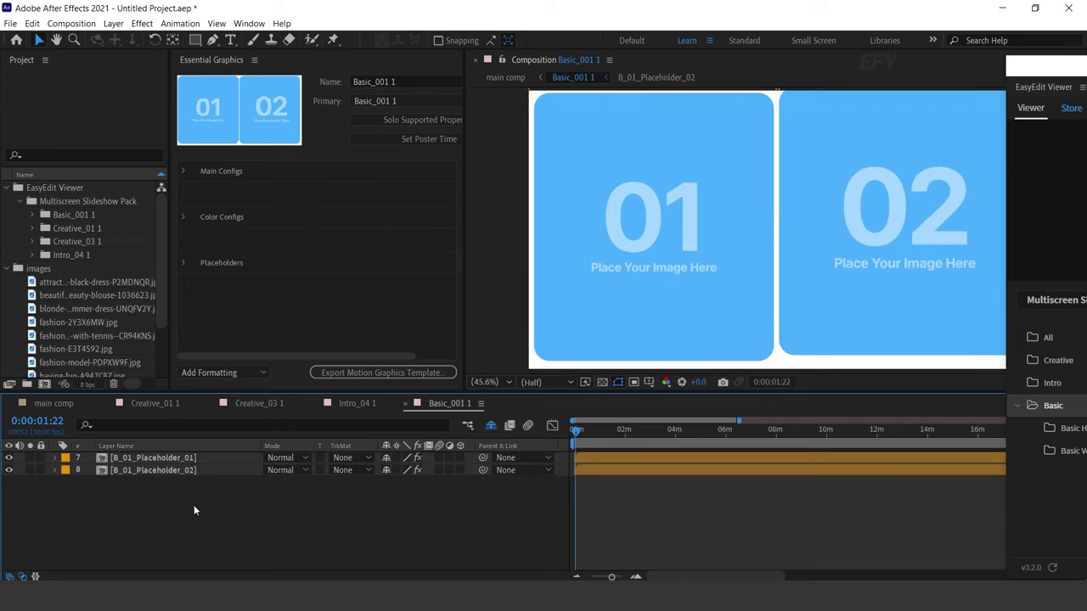
{"action": "left_click", "coordinate": [192, 458]}
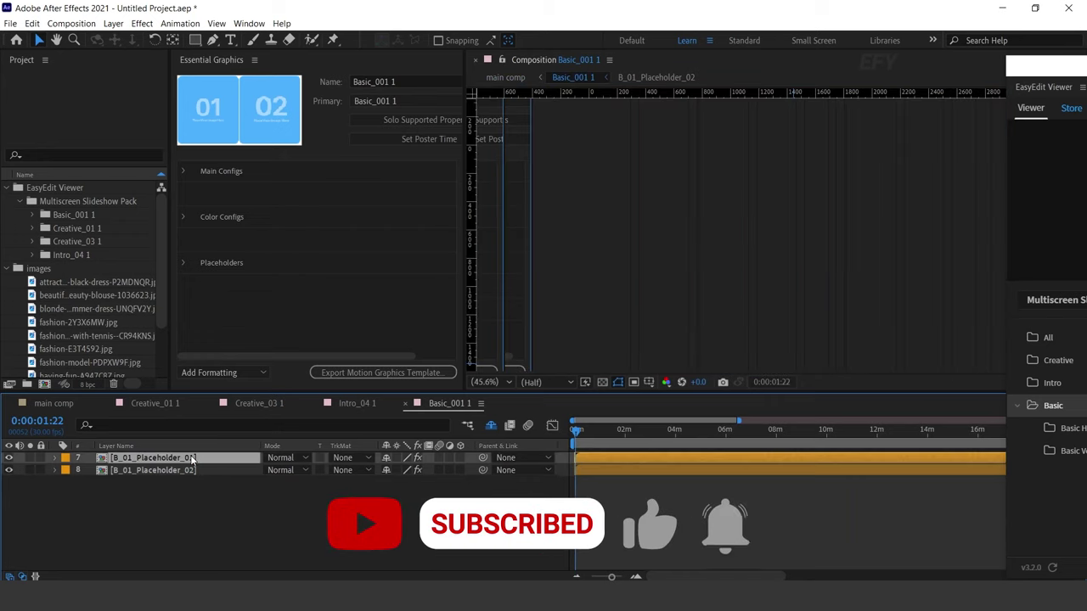
{"action": "double_click", "coordinate": [192, 459]}
{"action": "left_click_drag", "start_coordinate": [72, 287], "coordinate": [179, 466]}
Step: Scale the black-dress image layer to 61% to fit the placeholder frame and close the comp
{"action": "key", "text": "s"}
{"action": "left_click_drag", "start_coordinate": [428, 470], "coordinate": [396, 470]}
{"action": "scroll", "coordinate": [791, 271], "scroll_direction": "down", "scroll_amount": 2}
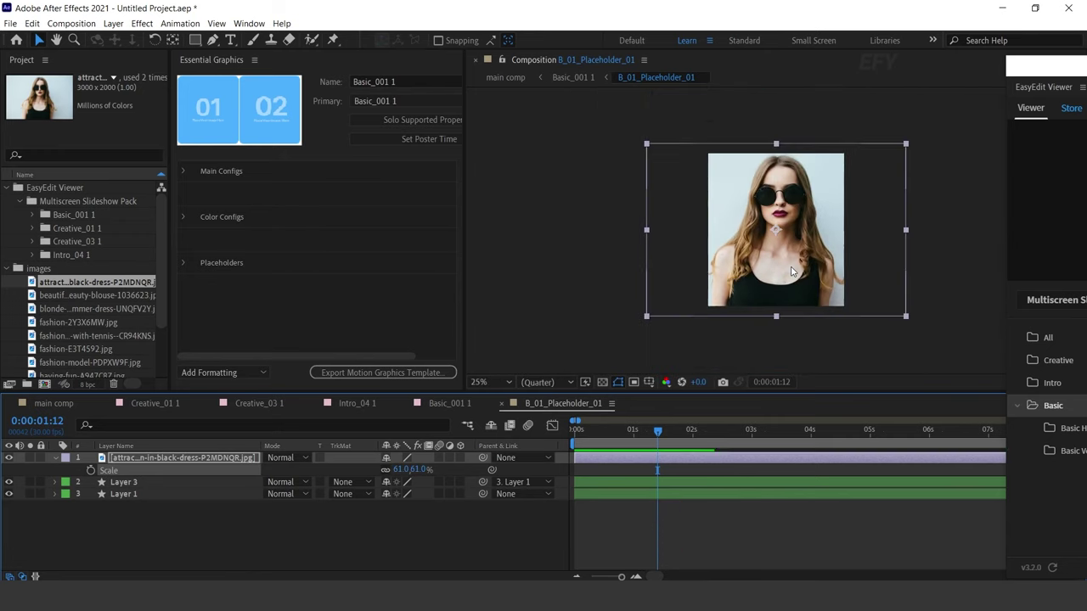
{"action": "left_click", "coordinate": [501, 404]}
Step: Open B_01_Placeholder_02 from Basic_001 1 and add beautiful-beauty-blouse-1036623.jpg as its top layer
{"action": "double_click", "coordinate": [179, 471]}
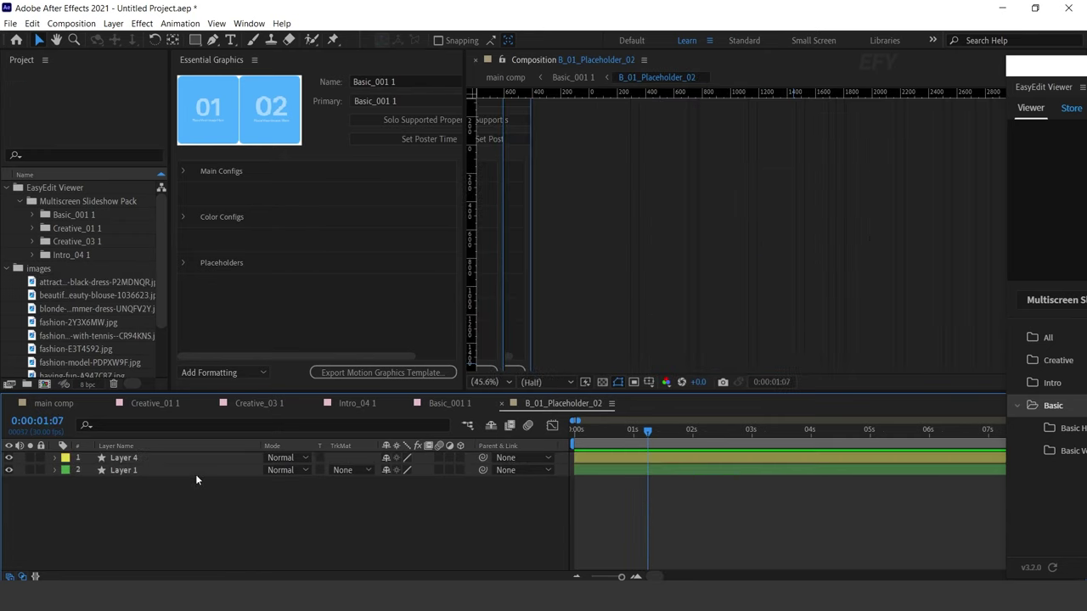
{"action": "left_click", "coordinate": [88, 295]}
{"action": "left_click_drag", "start_coordinate": [89, 295], "coordinate": [191, 453]}
Step: Scale the beautiful-beauty-blouse-1036623.jpg layer to 28% to fit the frame and close the placeholder comp
{"action": "key", "text": "s"}
{"action": "left_click_drag", "start_coordinate": [412, 470], "coordinate": [370, 481]}
{"action": "scroll", "coordinate": [808, 246], "scroll_direction": "down", "scroll_amount": 2}
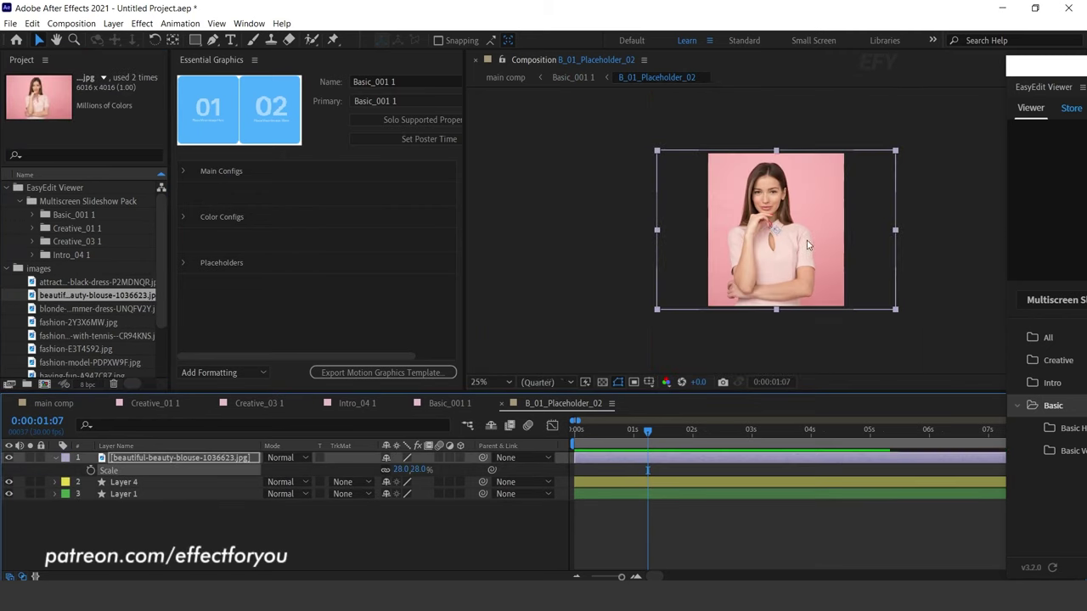
{"action": "left_click", "coordinate": [501, 403]}
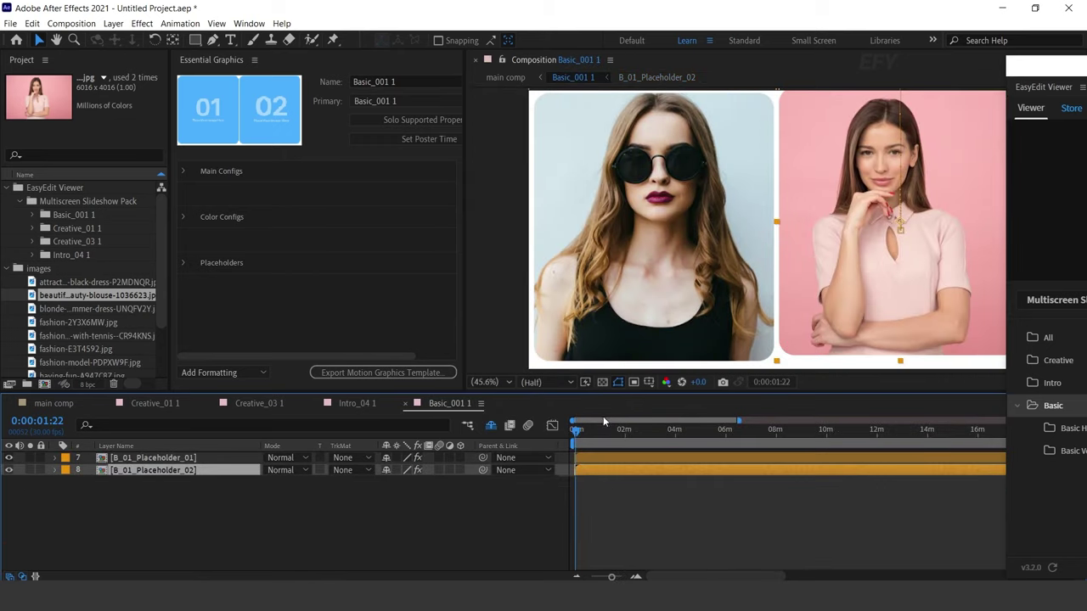
Step: Return to the main comp and preview the Basic_001 1 slide, stopping at 0;00;22;04
{"action": "left_click", "coordinate": [574, 432]}
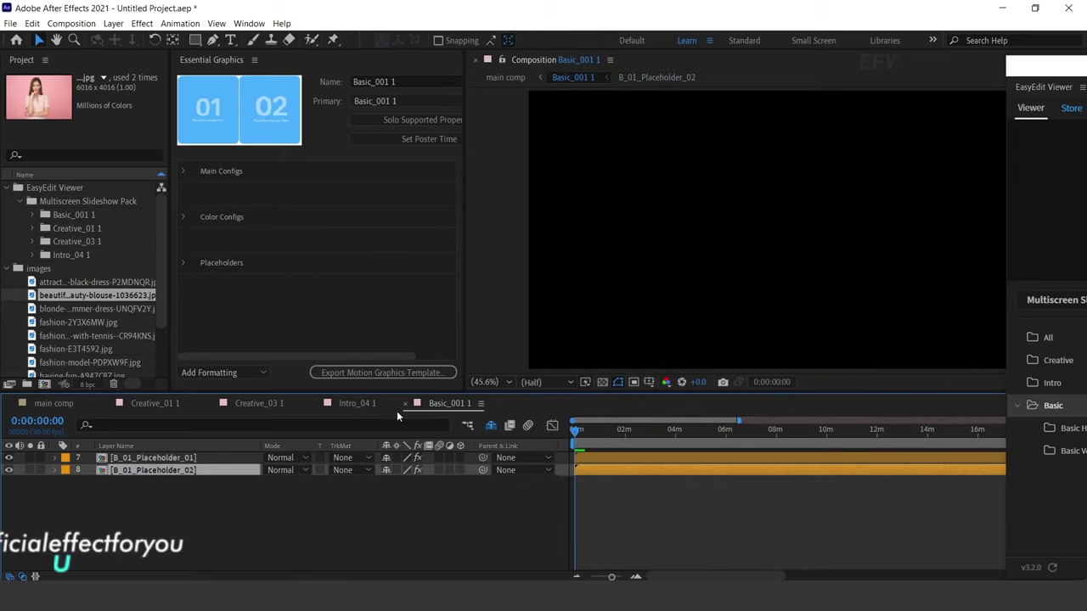
{"action": "left_click", "coordinate": [355, 404]}
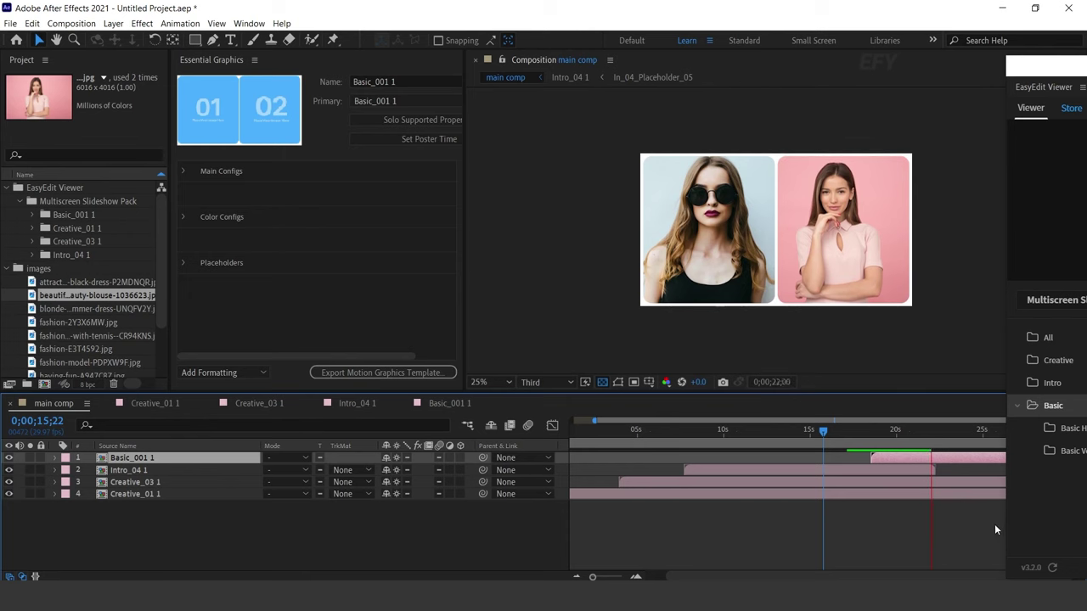
{"action": "left_click", "coordinate": [934, 433]}
Step: Import the Basic 008 template from the Basic category into the main comp and open its Basic_008 1 comp
{"action": "left_click_drag", "start_coordinate": [1045, 74], "coordinate": [285, 61]}
{"action": "mouse_move", "coordinate": [790, 439]}
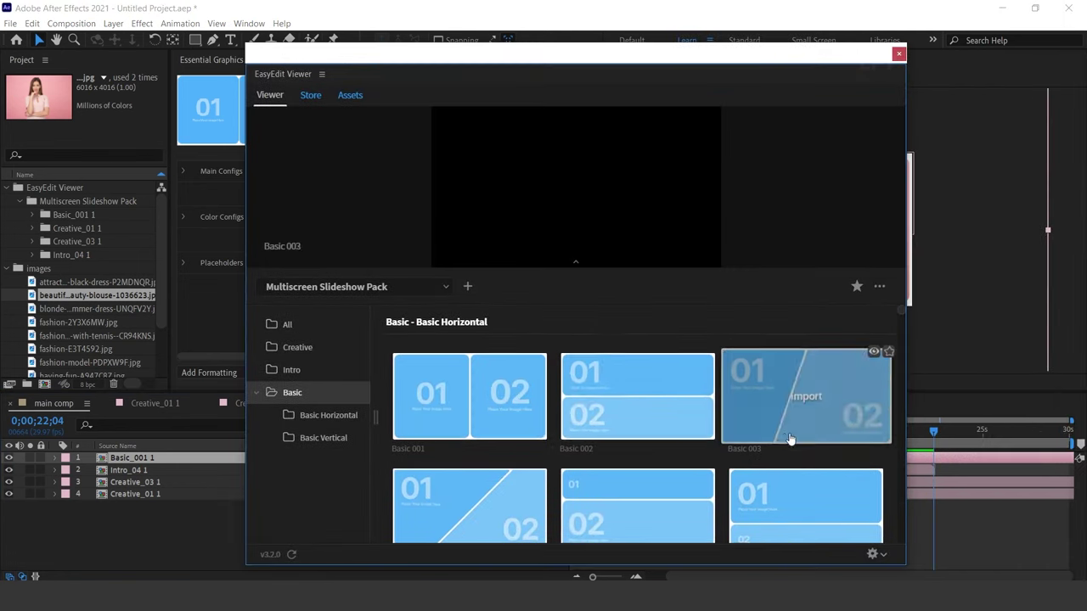
{"action": "scroll", "coordinate": [730, 475], "scroll_direction": "down", "scroll_amount": 1}
{"action": "mouse_move", "coordinate": [603, 416]}
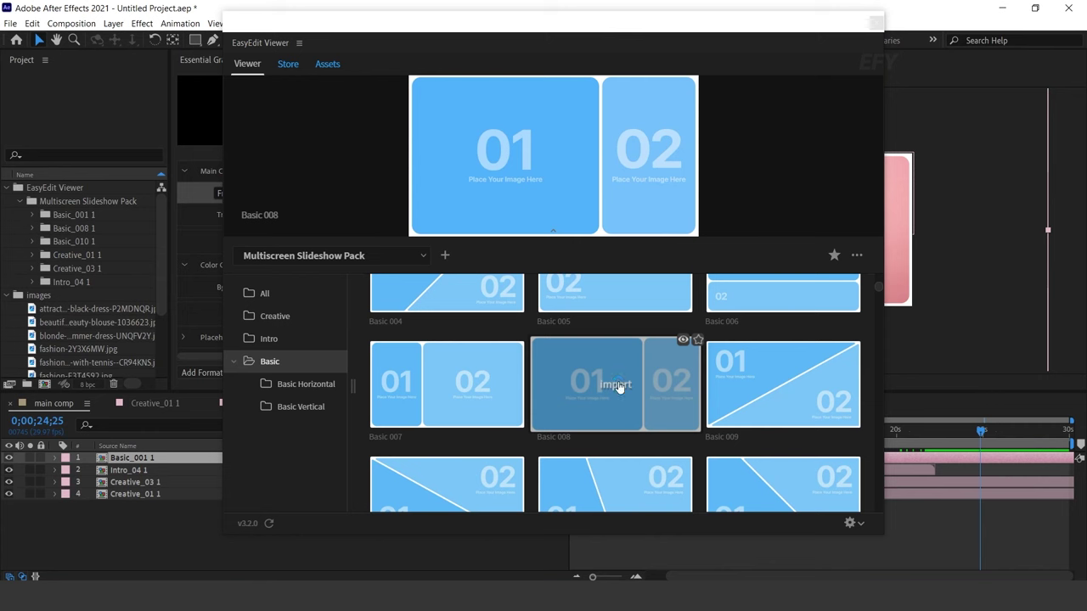
{"action": "left_click", "coordinate": [617, 385]}
{"action": "left_click_drag", "start_coordinate": [237, 28], "coordinate": [994, 553]}
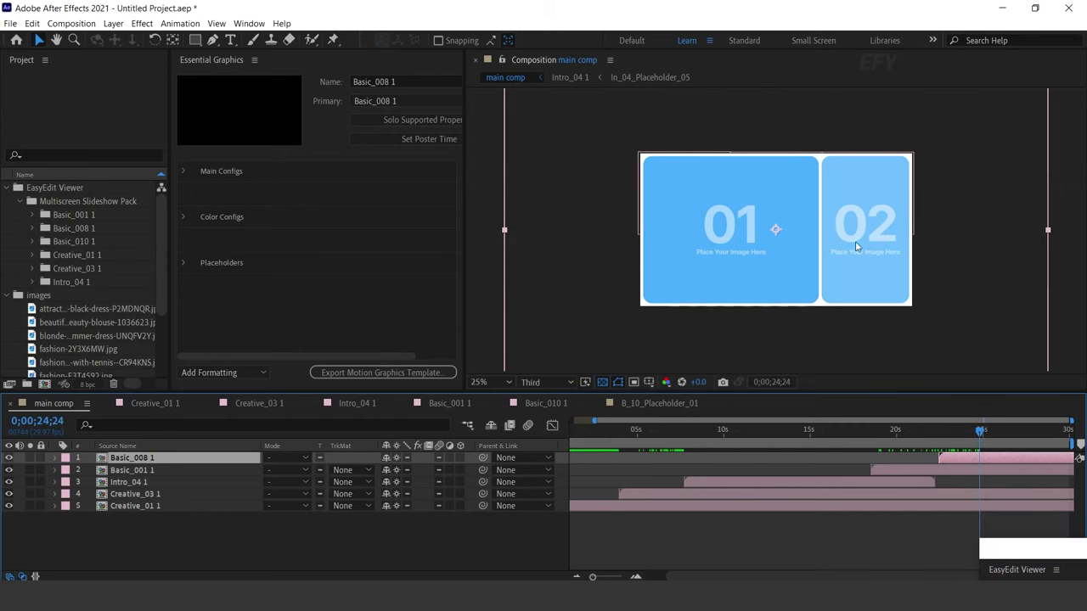
{"action": "double_click", "coordinate": [976, 460]}
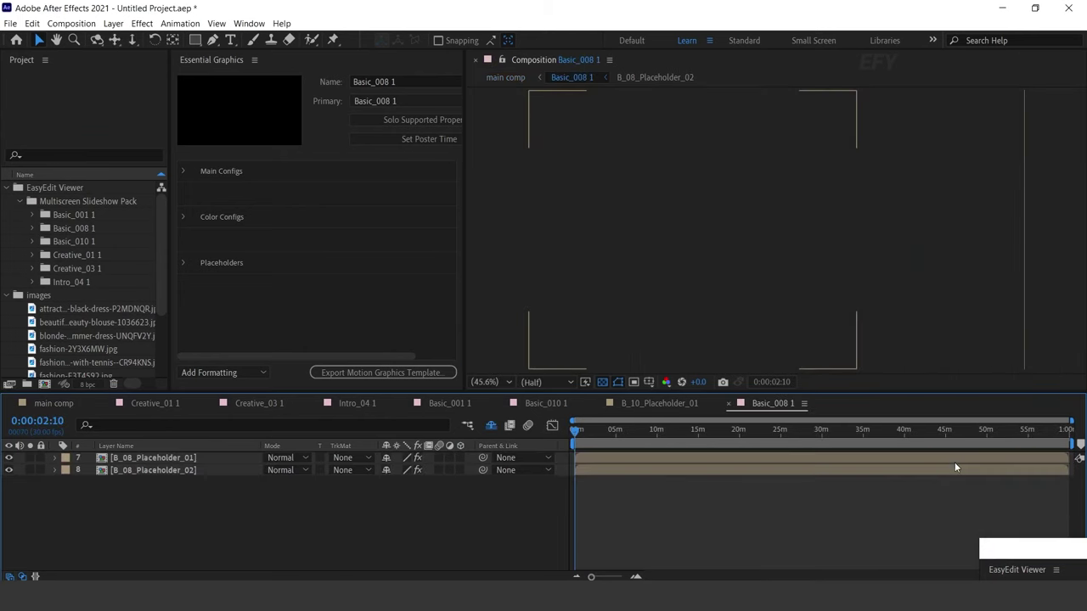
Step: Open B_08_Placeholder_01 from Basic_008 1 and add fashion-E3T4592.jpg as its top layer
{"action": "left_click", "coordinate": [180, 460]}
{"action": "double_click", "coordinate": [179, 458]}
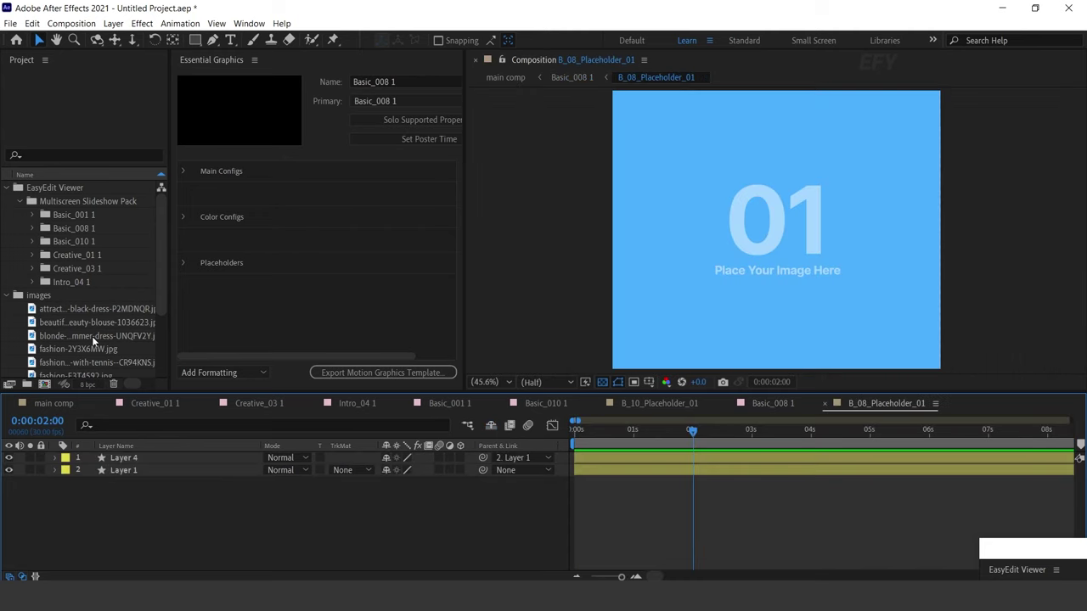
{"action": "scroll", "coordinate": [91, 337], "scroll_direction": "down", "scroll_amount": 3}
{"action": "left_click", "coordinate": [61, 296]}
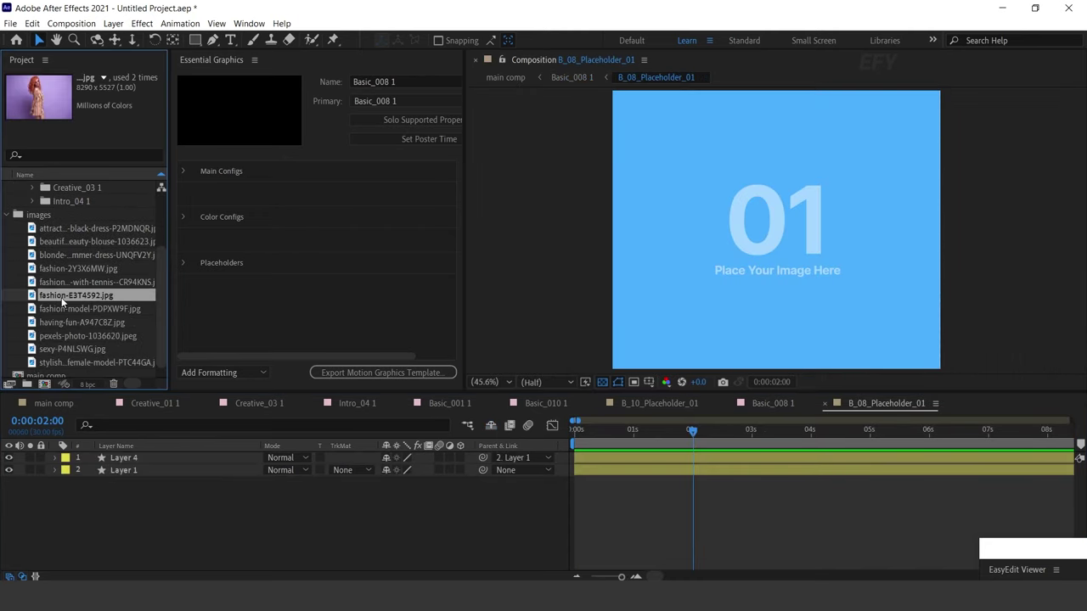
{"action": "left_click_drag", "start_coordinate": [156, 427], "coordinate": [165, 459]}
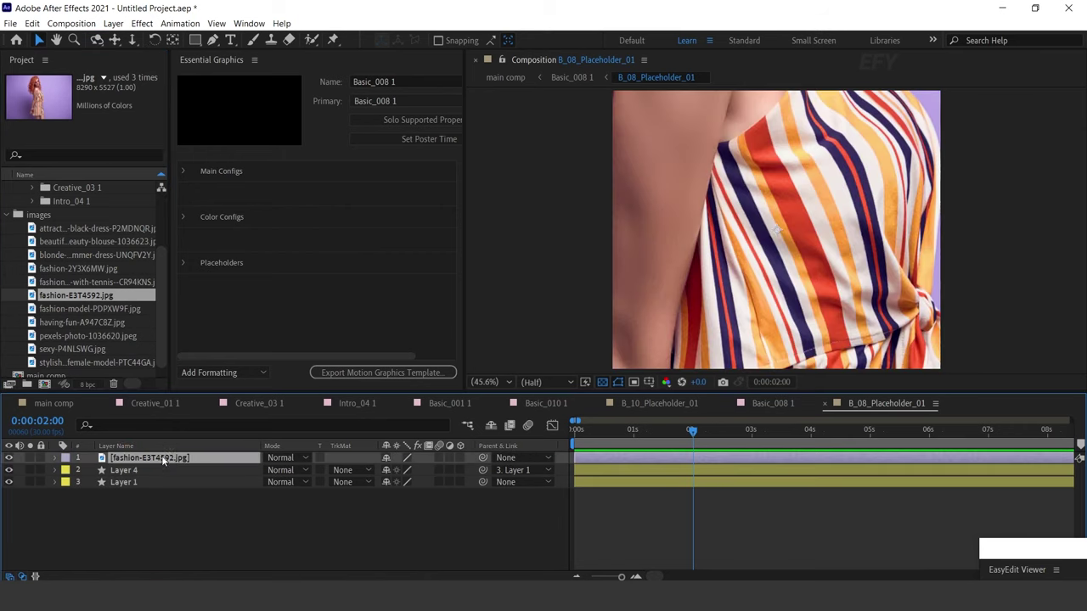
Step: Scale the fashion-E3T4592.jpg layer to 26% to fit the frame and close the placeholder comp
{"action": "key", "text": "s"}
{"action": "left_click_drag", "start_coordinate": [431, 471], "coordinate": [369, 471]}
{"action": "scroll", "coordinate": [874, 210], "scroll_direction": "down", "scroll_amount": 2}
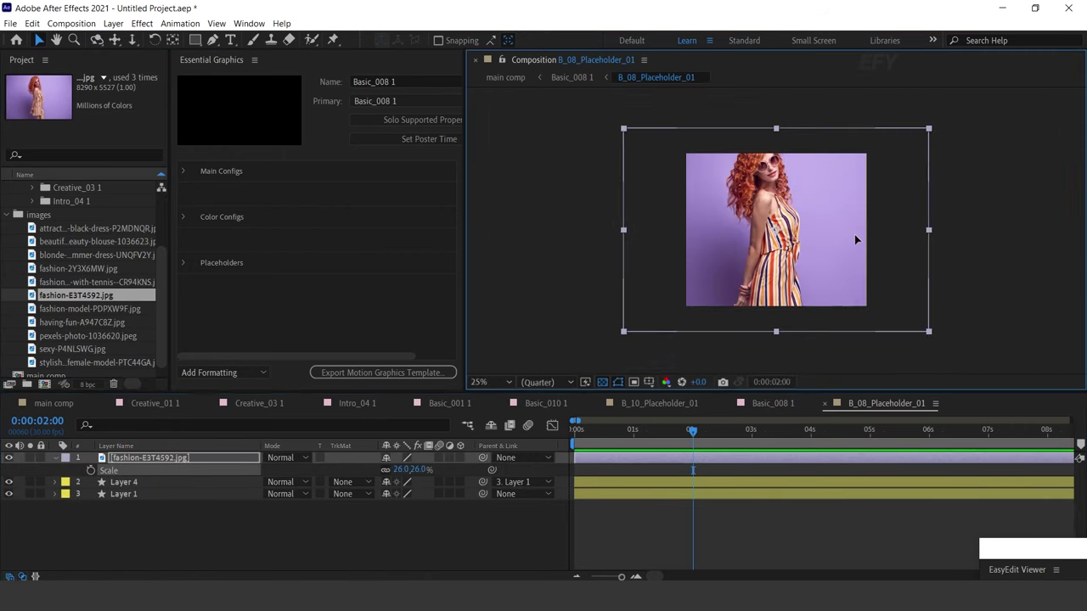
{"action": "left_click", "coordinate": [825, 403]}
Step: Open B_08_Placeholder_02 from Basic_008 1 and add having-fun-A947C8Z.jpg as its top layer
{"action": "double_click", "coordinate": [182, 473]}
{"action": "left_click", "coordinate": [91, 310]}
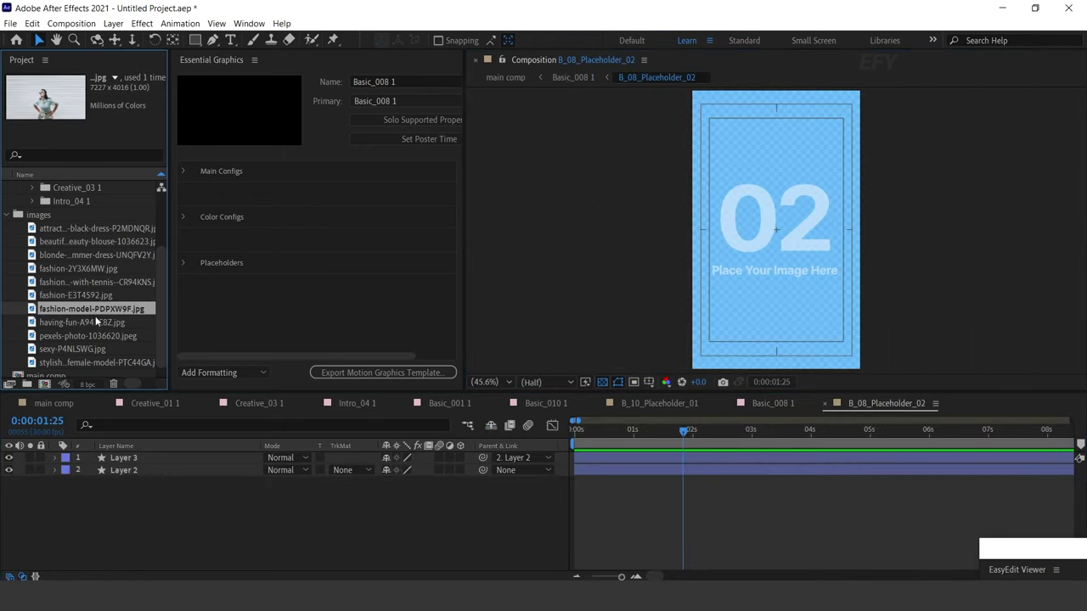
{"action": "left_click", "coordinate": [93, 323]}
{"action": "left_click_drag", "start_coordinate": [92, 323], "coordinate": [211, 482]}
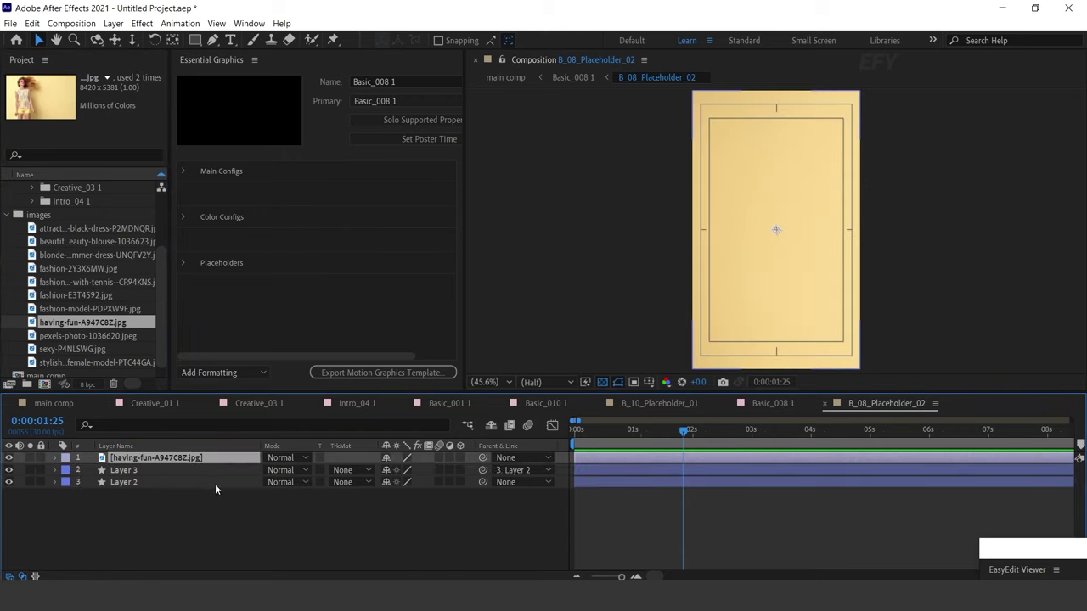
Step: Scale the having-fun-A947C8Z.jpg layer to 24%, shift it so the model fills the frame, and close the placeholder comp
{"action": "key", "text": "s"}
{"action": "left_click_drag", "start_coordinate": [399, 470], "coordinate": [365, 470]}
{"action": "left_click_drag", "start_coordinate": [723, 259], "coordinate": [833, 269]}
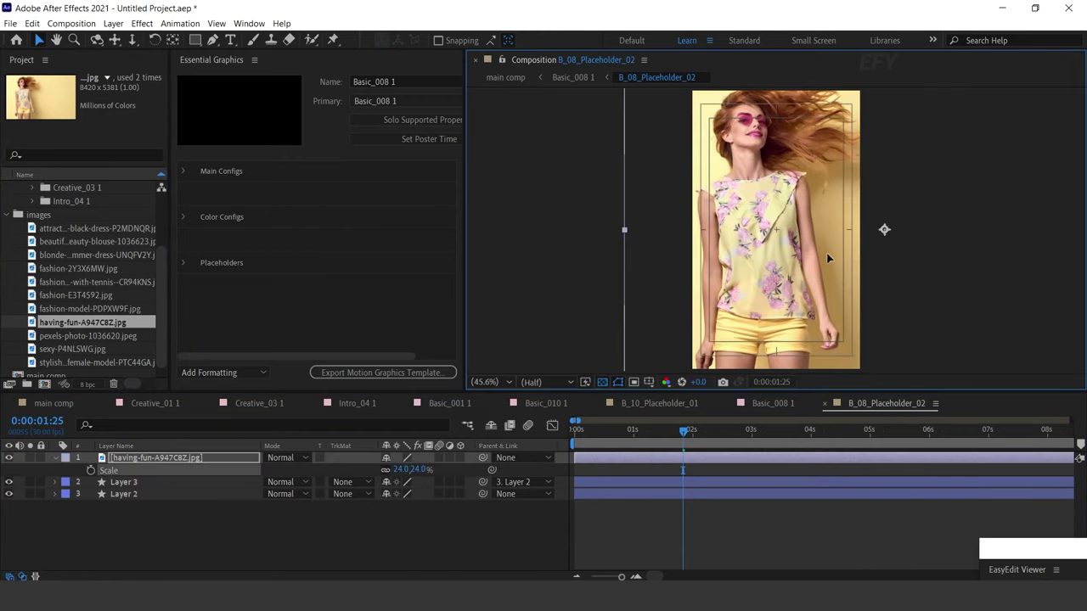
{"action": "scroll", "coordinate": [829, 254], "scroll_direction": "down", "scroll_amount": 2}
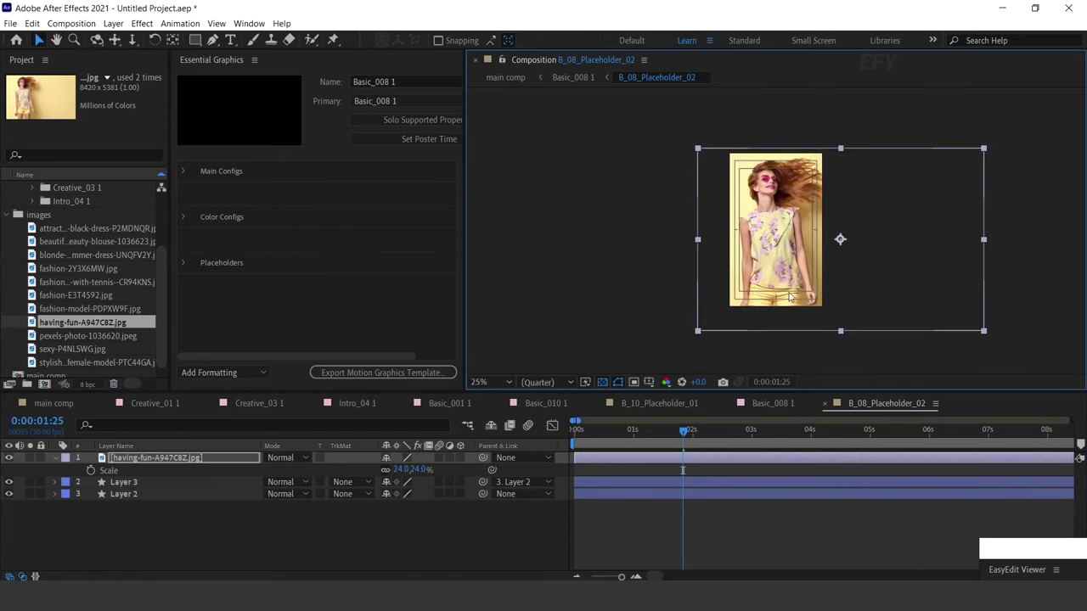
{"action": "left_click", "coordinate": [825, 403]}
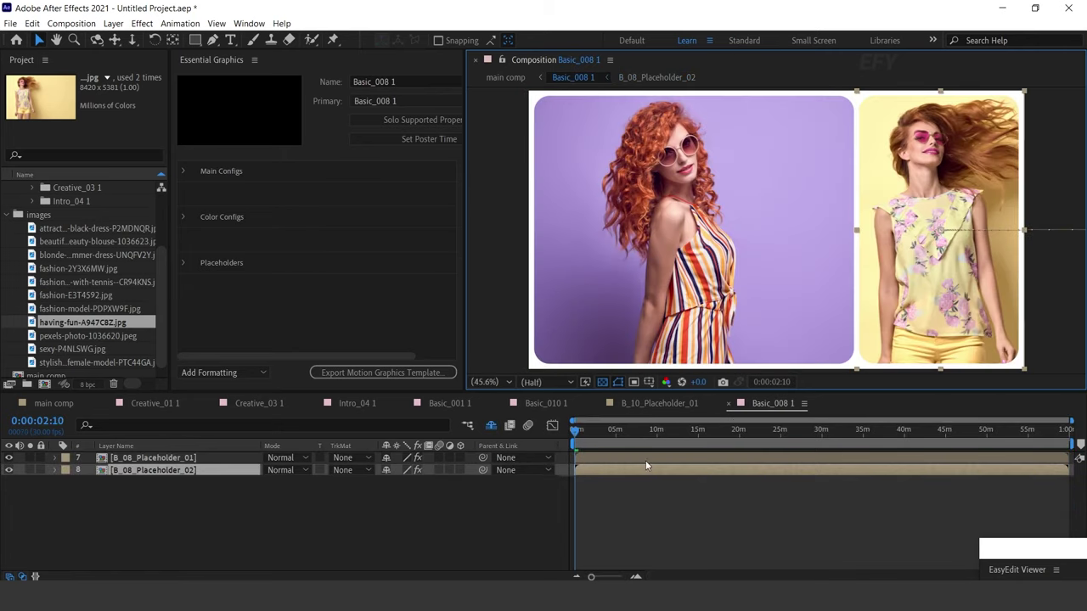
Step: Try Frame Selector value 2 on the Basic_008 1 slide and restore it to 1
{"action": "left_click", "coordinate": [182, 171]}
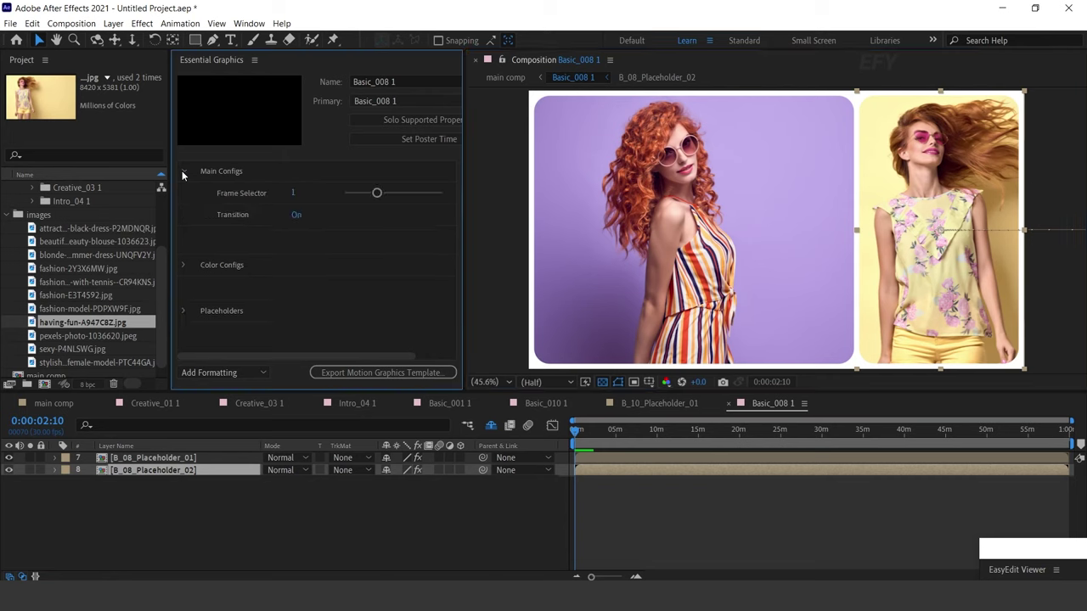
{"action": "left_click", "coordinate": [230, 194]}
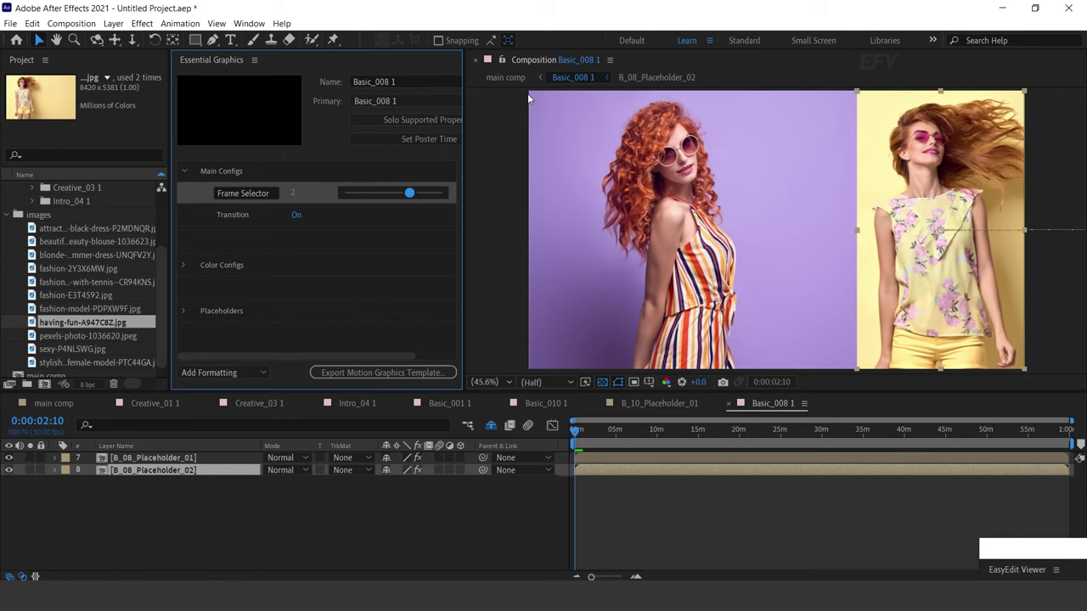
{"action": "left_click", "coordinate": [409, 194]}
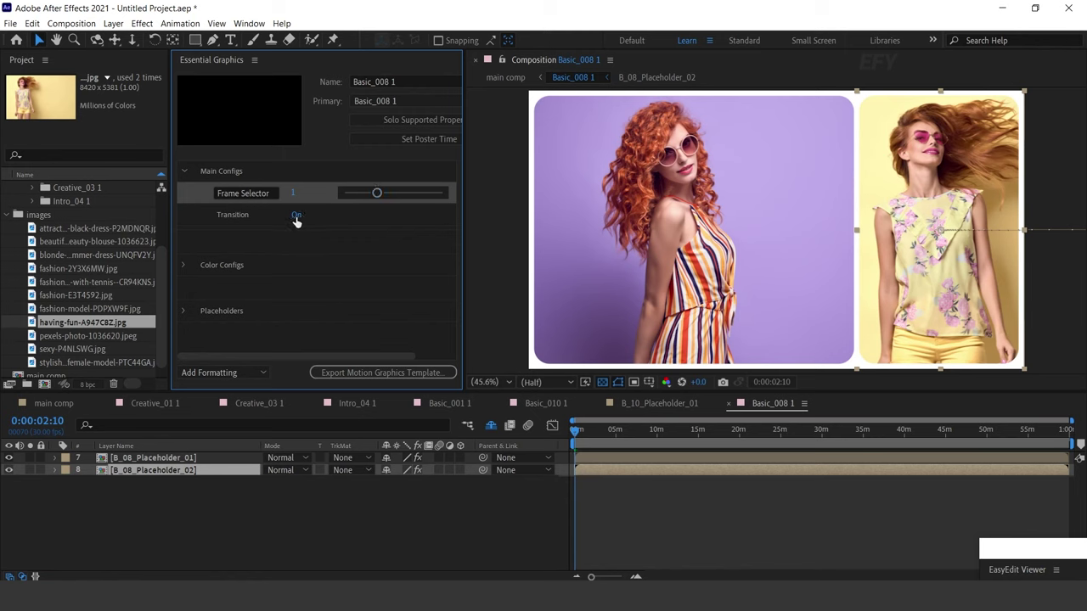
Step: Examine the Color Configs and Placeholders controls of Basic_008 1 and reveal Placeholder 01 in the timeline
{"action": "left_click", "coordinate": [183, 266]}
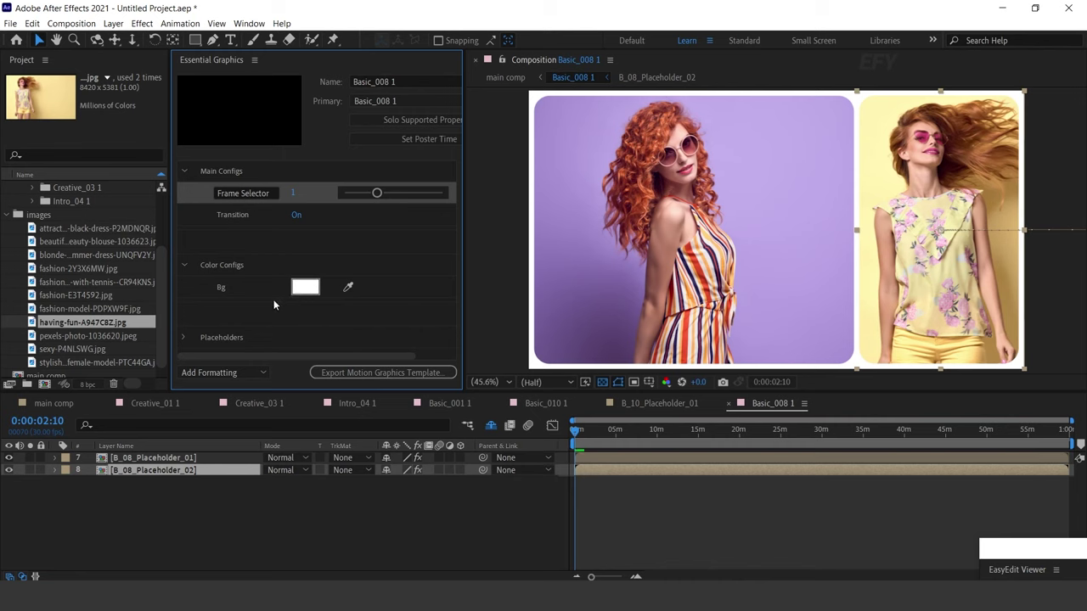
{"action": "left_click", "coordinate": [185, 337]}
{"action": "scroll", "coordinate": [267, 286], "scroll_direction": "down", "scroll_amount": 4}
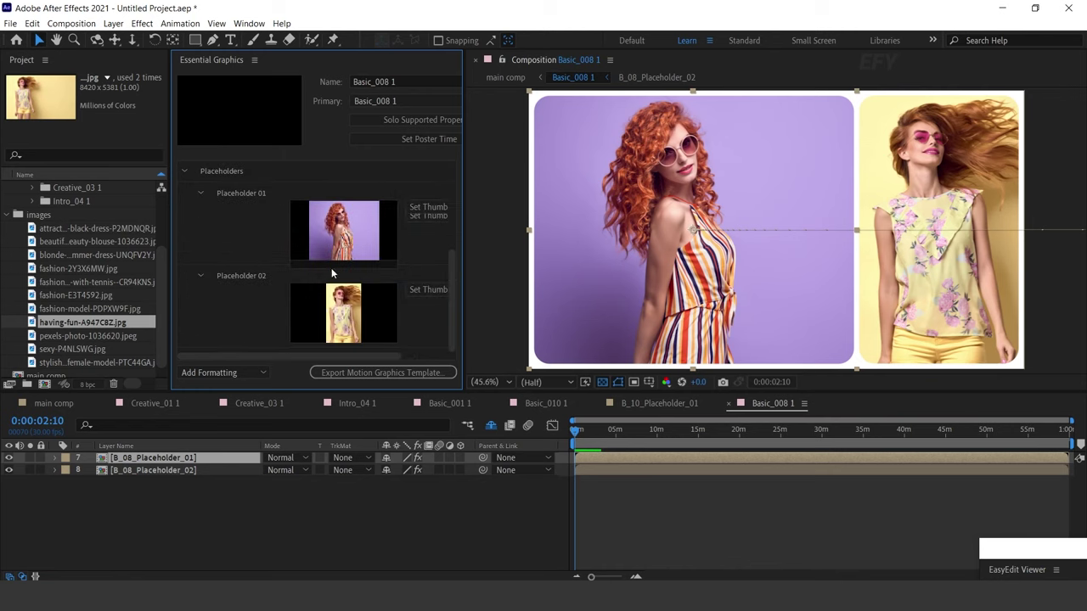
{"action": "left_click", "coordinate": [375, 232]}
{"action": "right_click", "coordinate": [338, 230]}
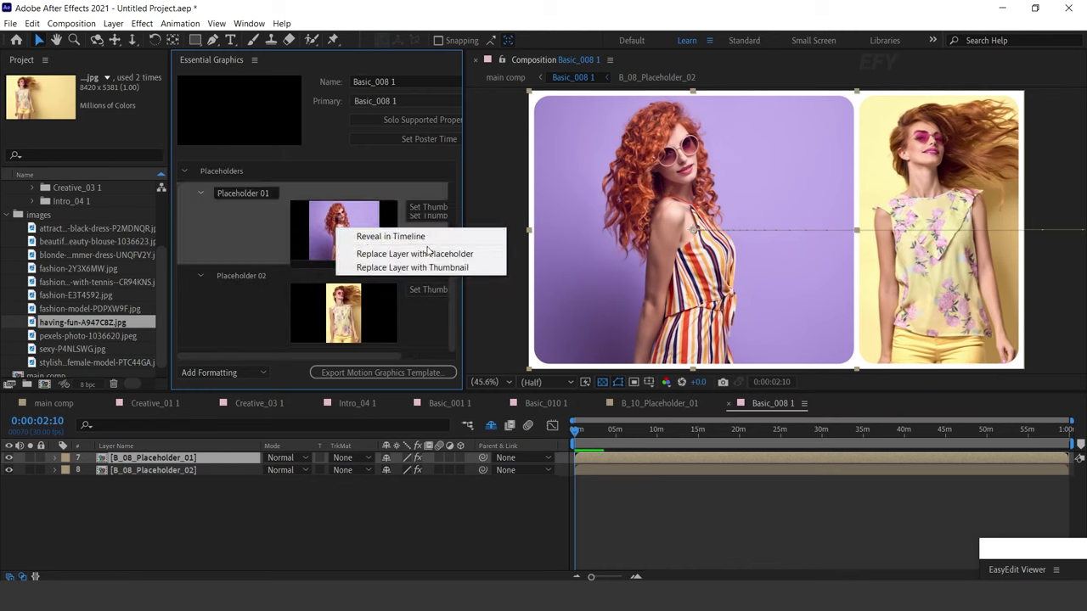
{"action": "left_click", "coordinate": [366, 236]}
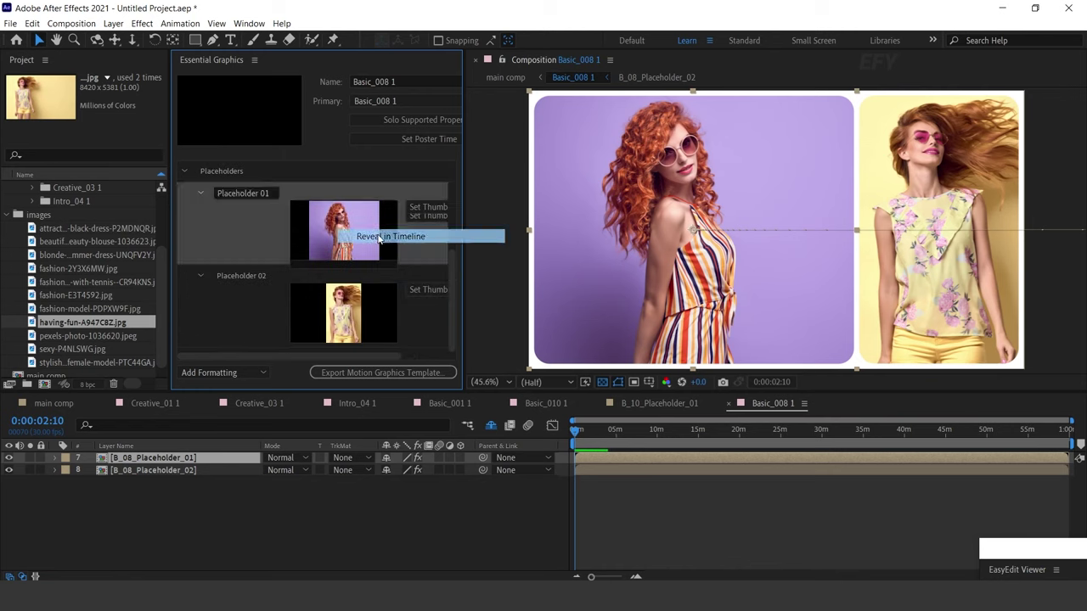
{"action": "left_click", "coordinate": [185, 173]}
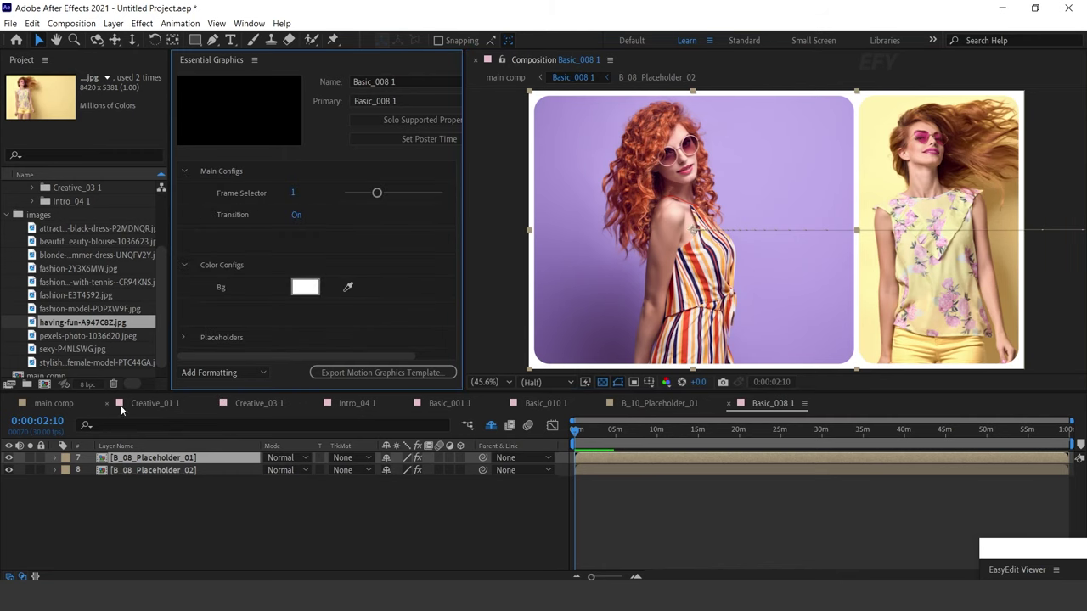
Step: Return to the main comp, preview the Basic_008 1 slide, and move the current time back to 0;00;00;00
{"action": "left_click", "coordinate": [56, 403]}
{"action": "left_click", "coordinate": [928, 431]}
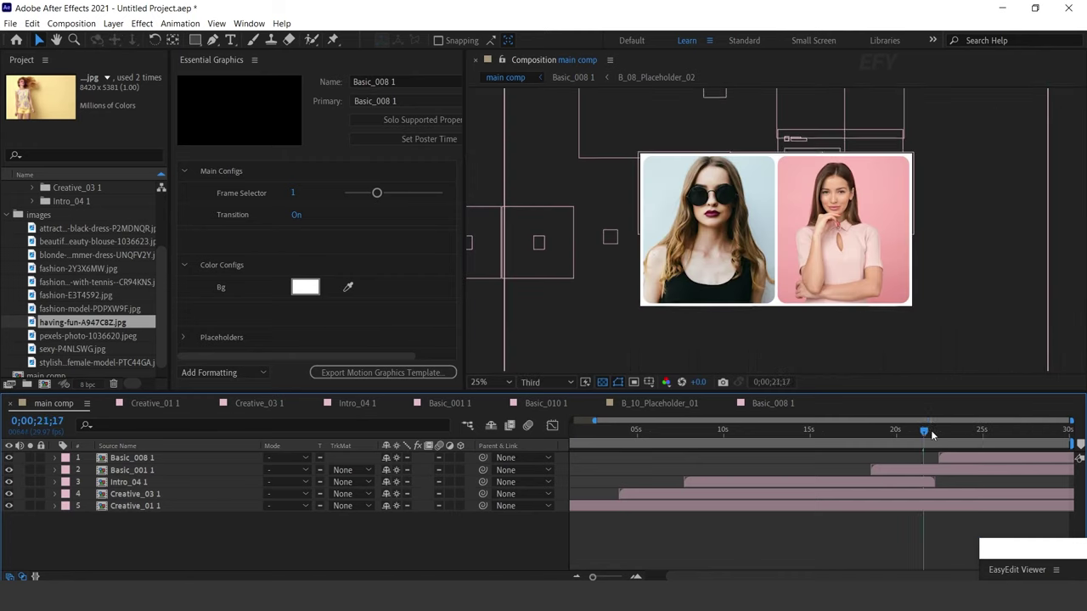
{"action": "key", "text": "space"}
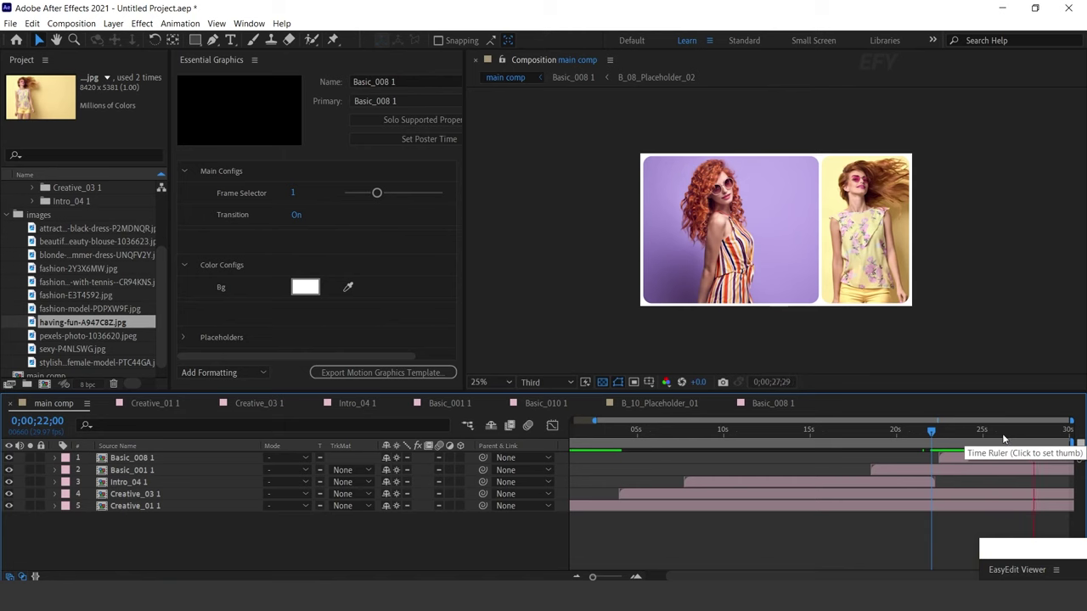
{"action": "key", "text": "space"}
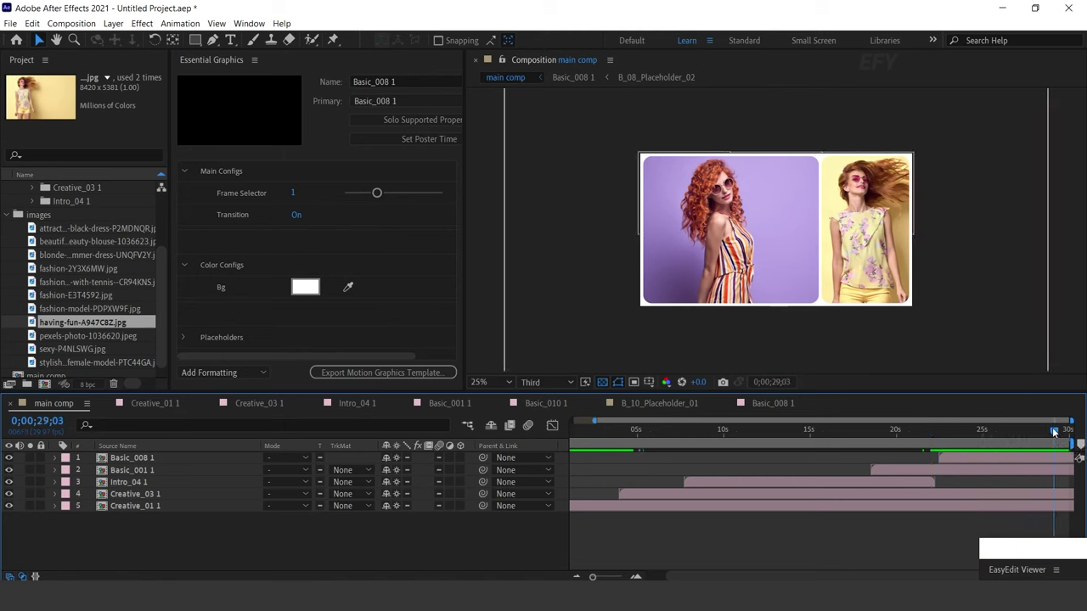
{"action": "left_click_drag", "start_coordinate": [974, 433], "coordinate": [597, 435]}
Step: Bring up EasyEdit Viewer, show the Basic Vertical templates, and move its window clear of the project items
{"action": "left_click", "coordinate": [1061, 554]}
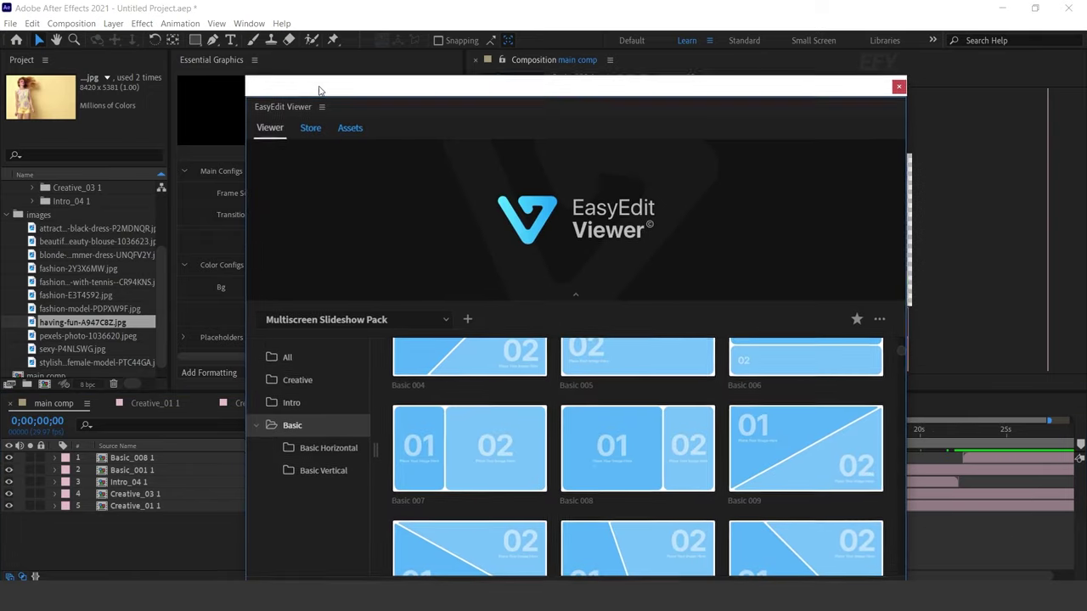
{"action": "left_click", "coordinate": [316, 470]}
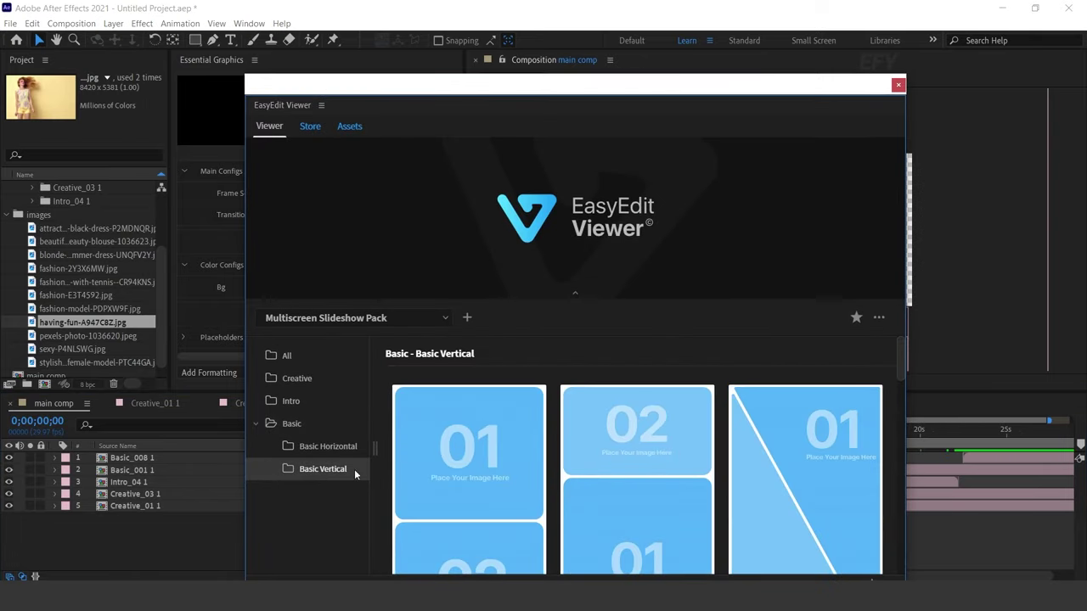
{"action": "left_click_drag", "start_coordinate": [839, 85], "coordinate": [700, 67]}
Step: Create a new composition named comp 2 with a width of 1080 px and a height of 1920 px
{"action": "left_click", "coordinate": [5, 215]}
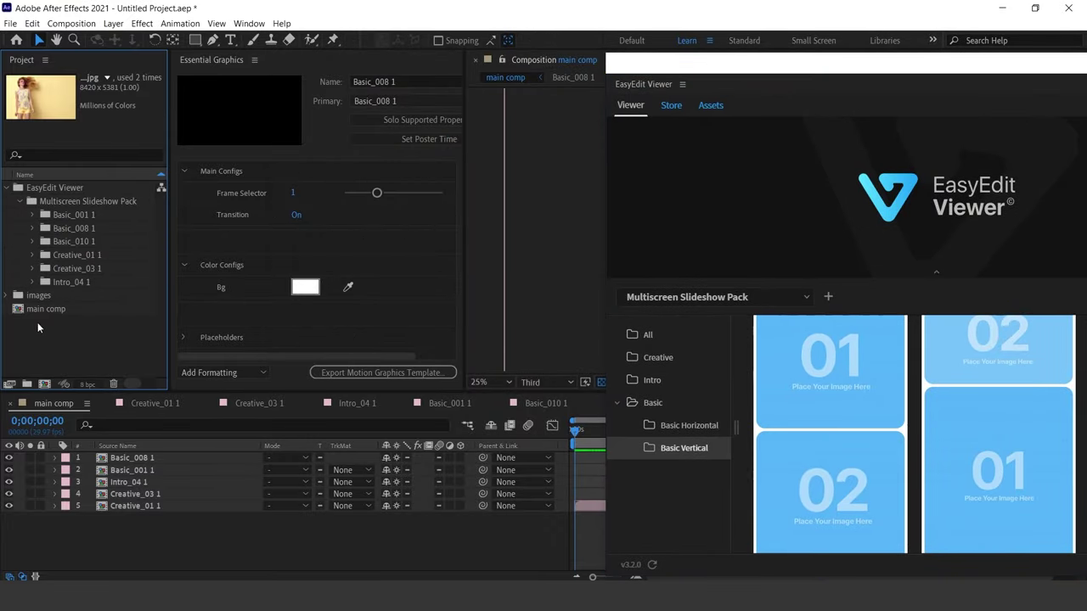
{"action": "left_click", "coordinate": [44, 385]}
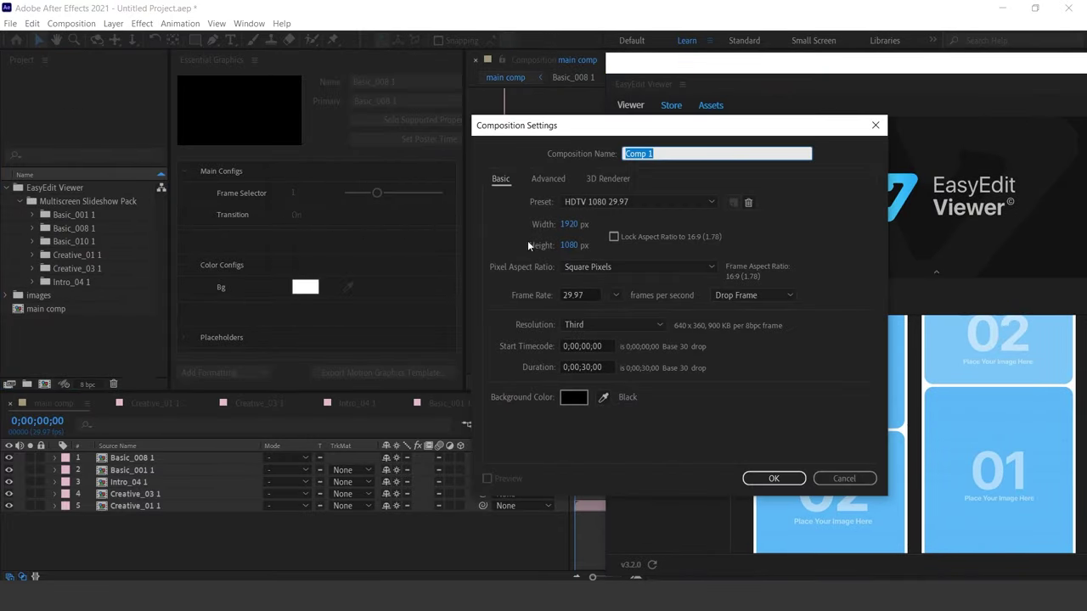
{"action": "left_click", "coordinate": [573, 224]}
{"action": "type", "text": "108"}
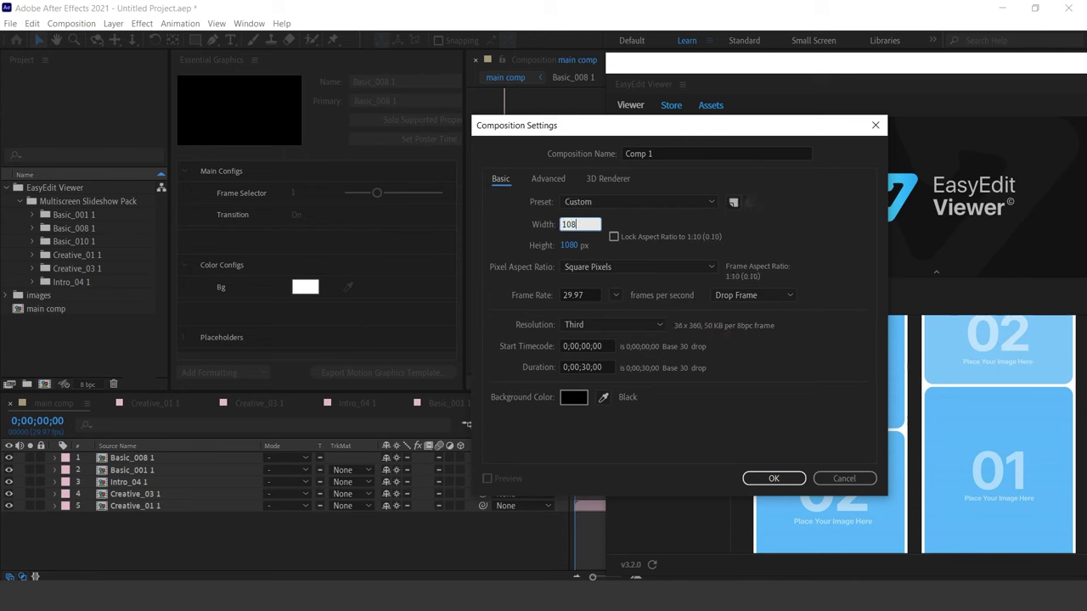
{"action": "type", "text": "0"}
{"action": "key", "text": "Tab"}
{"action": "type", "text": "1920"}
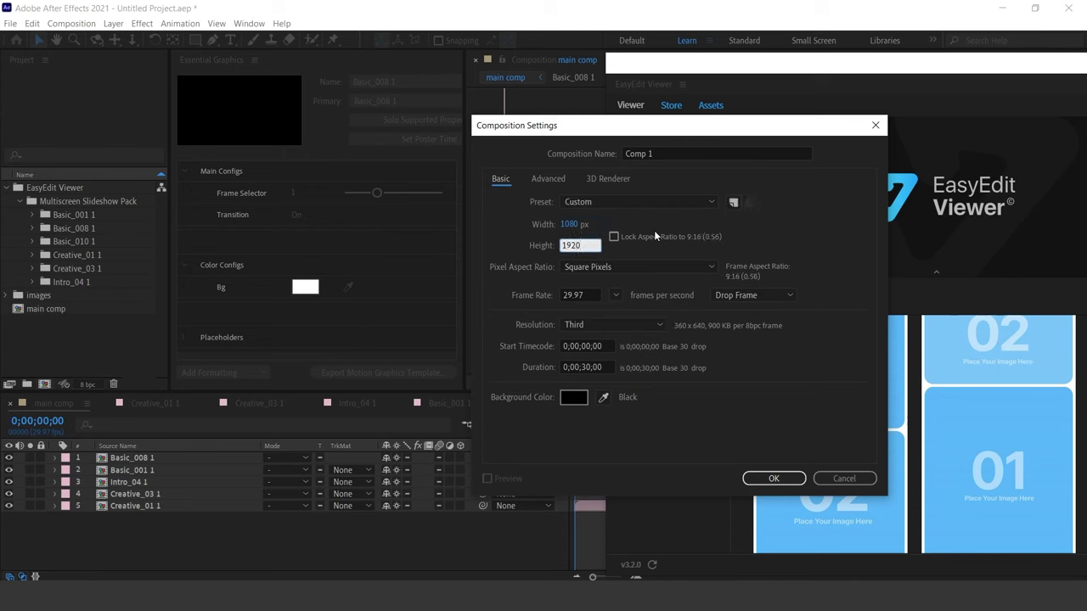
{"action": "key", "text": "Tab"}
{"action": "type", "text": "com"}
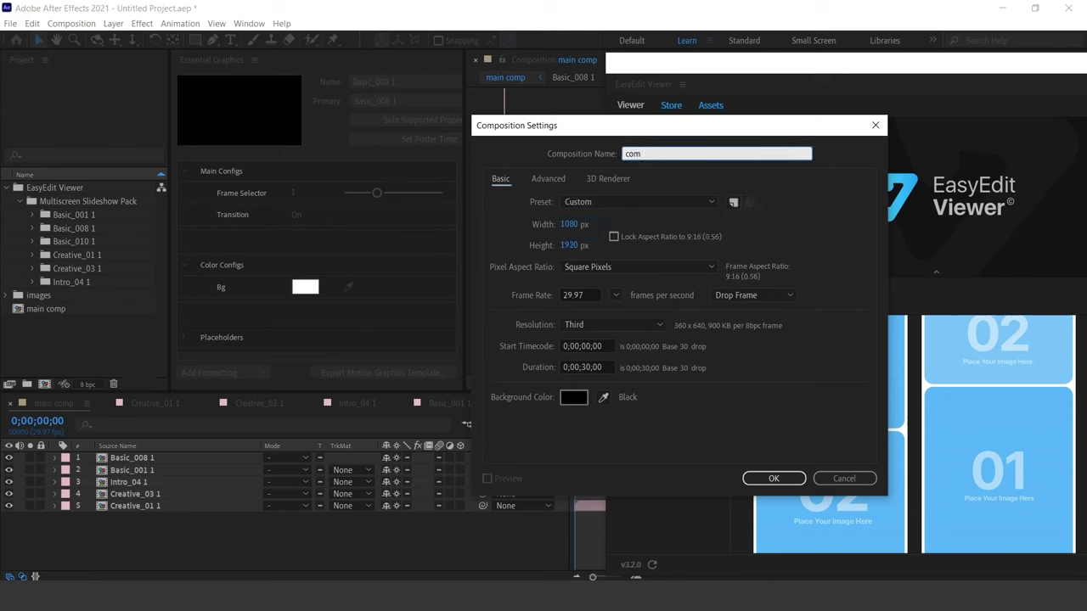
{"action": "key", "text": "Return"}
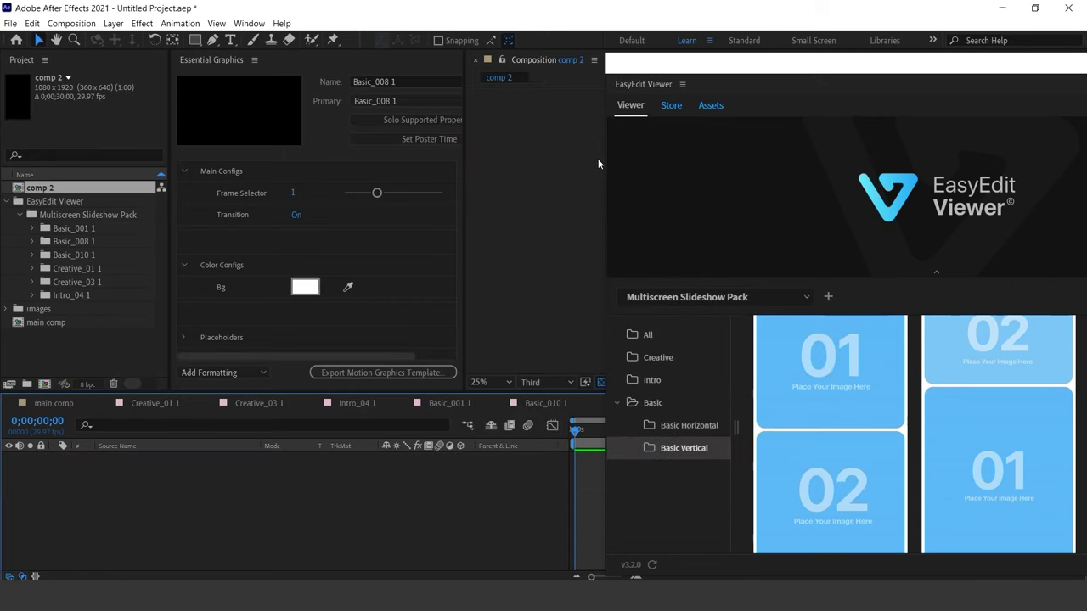
Step: Import the Basic V 01 template from Basic Vertical into comp 2 and move the EasyEdit Viewer window aside
{"action": "left_click_drag", "start_coordinate": [667, 67], "coordinate": [141, 97]}
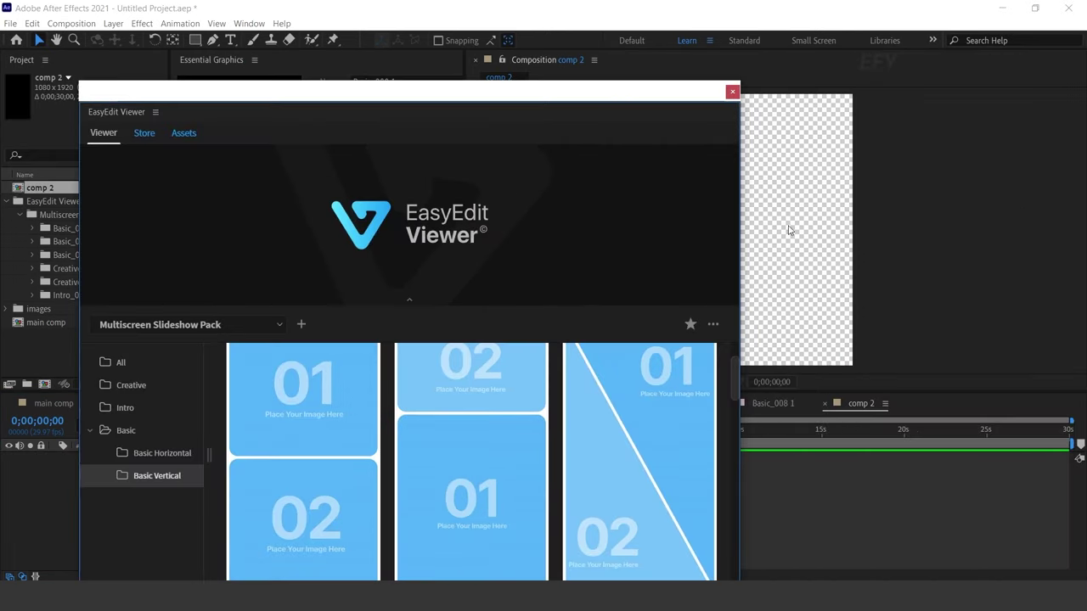
{"action": "left_click_drag", "start_coordinate": [539, 98], "coordinate": [533, 76]}
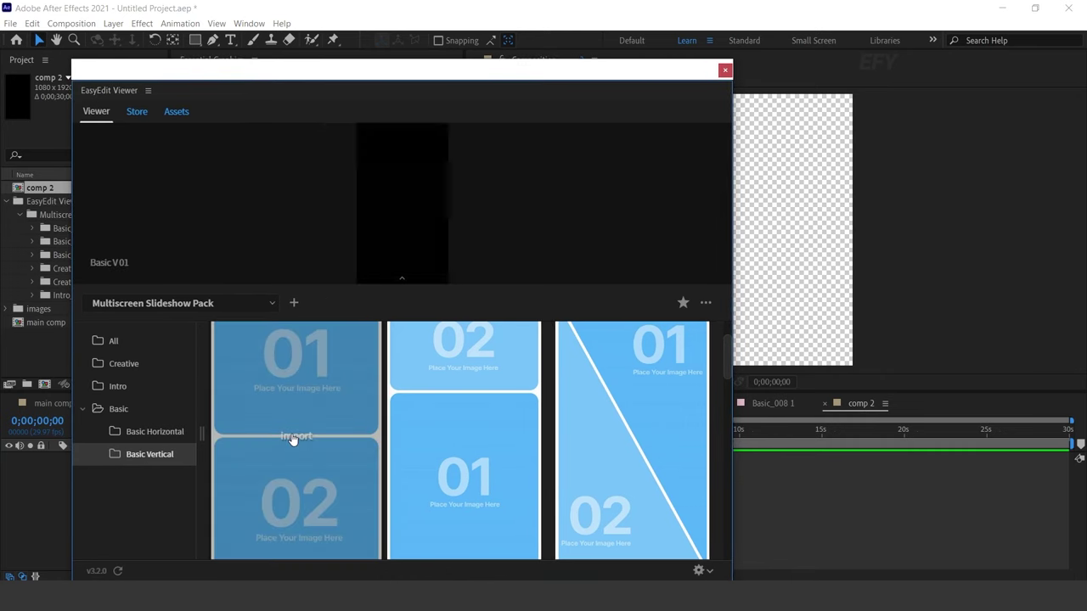
{"action": "scroll", "coordinate": [515, 435], "scroll_direction": "down", "scroll_amount": 3}
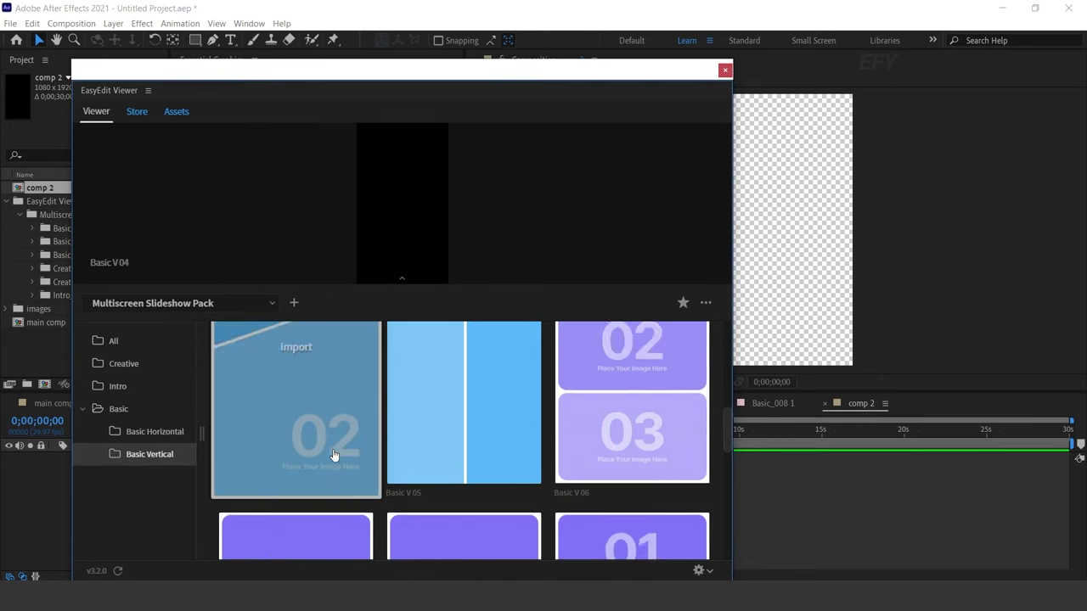
{"action": "scroll", "coordinate": [323, 442], "scroll_direction": "up", "scroll_amount": 2}
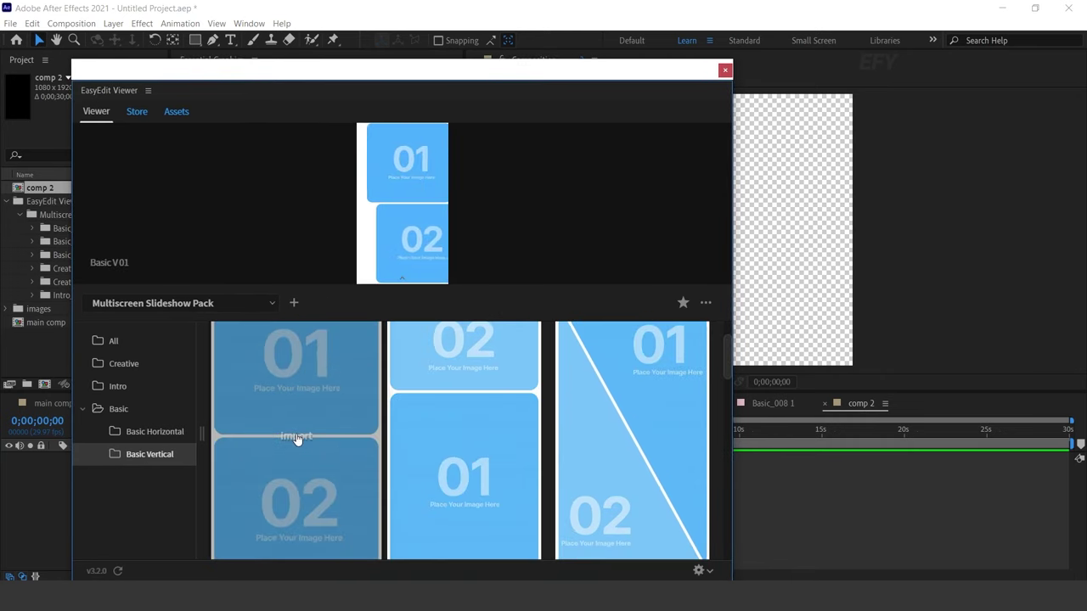
{"action": "left_click", "coordinate": [297, 439]}
{"action": "left_click_drag", "start_coordinate": [88, 69], "coordinate": [1056, 157]}
Step: Fill B_01_Placeholder_02 of Basic_V_01 1 with the stylish female-model-PTC44GA.jpg image at 22% scale, center the woman in the frame, and close the placeholder comp
{"action": "left_click_drag", "start_coordinate": [618, 431], "coordinate": [689, 431]}
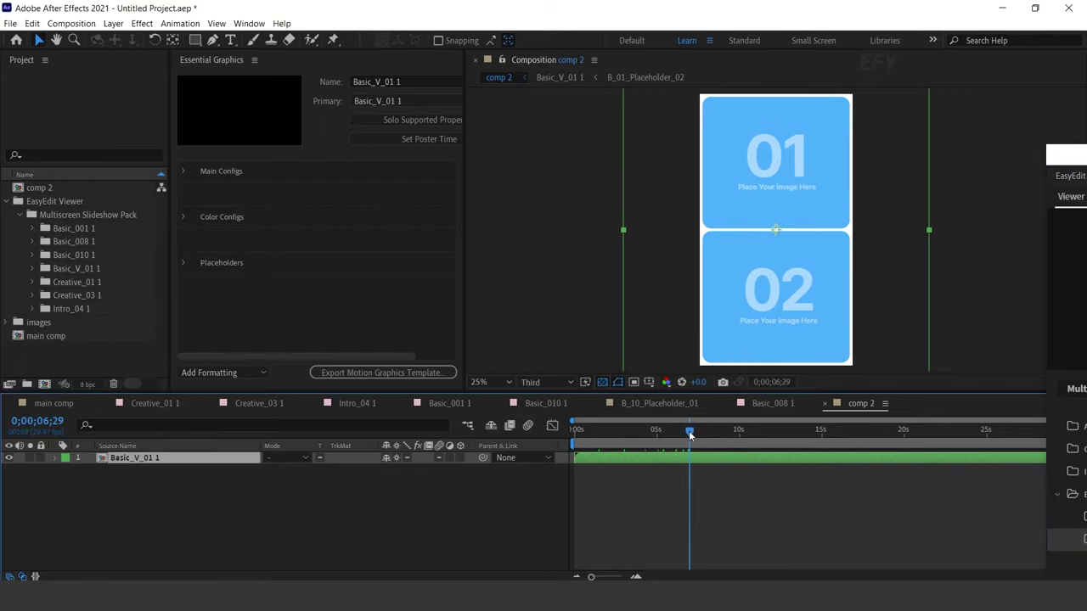
{"action": "double_click", "coordinate": [133, 456]}
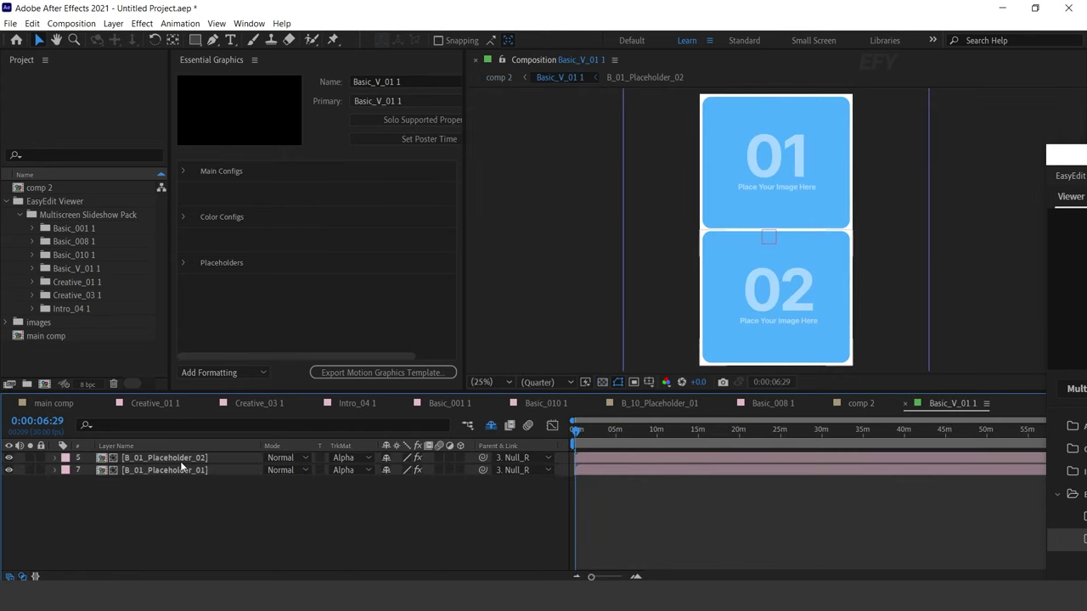
{"action": "double_click", "coordinate": [180, 459]}
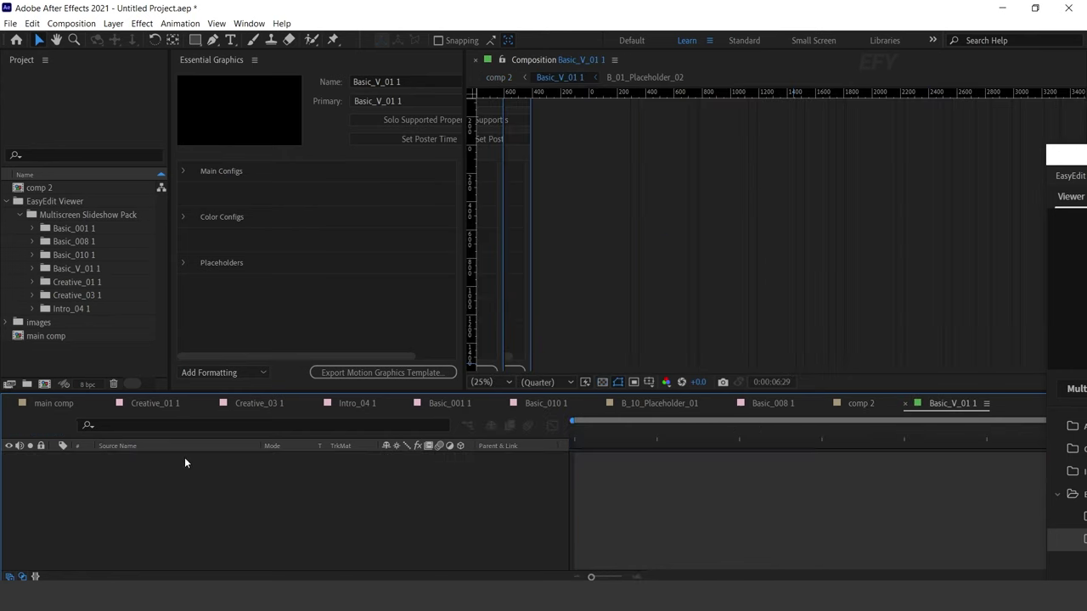
{"action": "left_click", "coordinate": [7, 323]}
{"action": "scroll", "coordinate": [57, 339], "scroll_direction": "down", "scroll_amount": 1}
{"action": "left_click", "coordinate": [58, 350]}
{"action": "left_click_drag", "start_coordinate": [58, 352], "coordinate": [139, 460]}
{"action": "key", "text": "s"}
{"action": "mouse_move", "coordinate": [416, 469]}
{"action": "left_mouse_down"}
{"action": "mouse_move", "coordinate": [370, 471]}
{"action": "mouse_move", "coordinate": [411, 470]}
{"action": "left_mouse_up"}
{"action": "key", "text": "comma"}
{"action": "left_click_drag", "start_coordinate": [804, 255], "coordinate": [762, 270]}
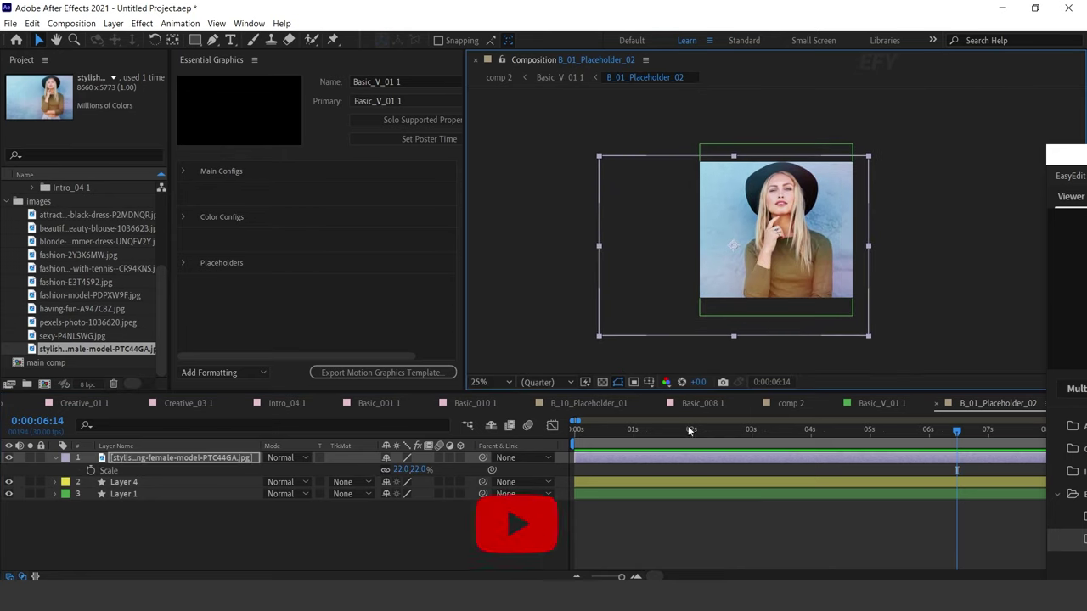
{"action": "left_click", "coordinate": [938, 403]}
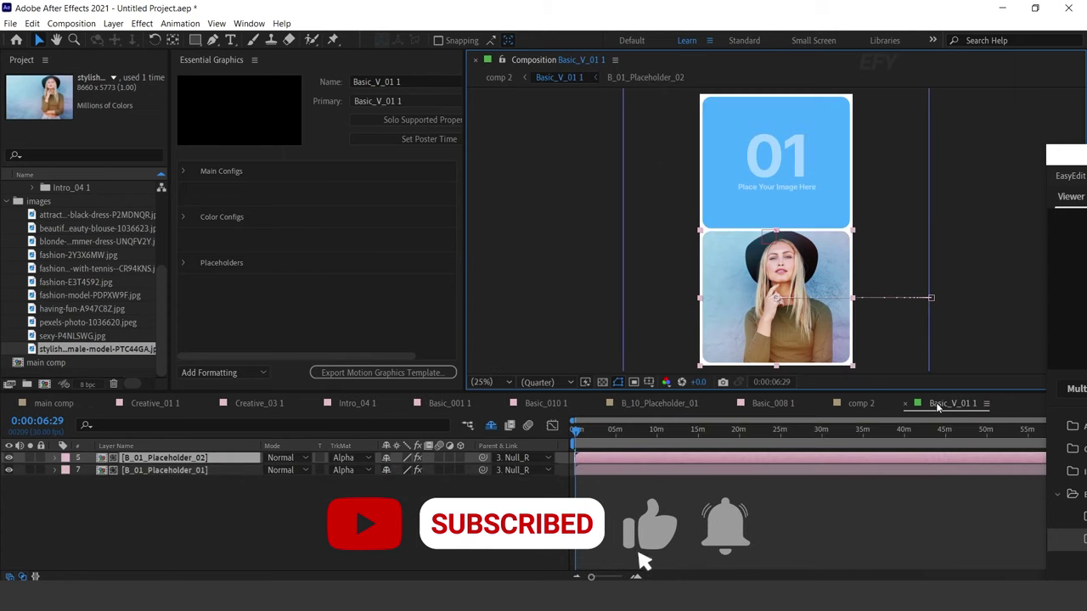
Step: Fill B_01_Placeholder_01 of Basic_V_01 1 with sexy-P4NLSWG.jpg at 19% scale, adjust its position, and close the placeholder comp
{"action": "double_click", "coordinate": [200, 472]}
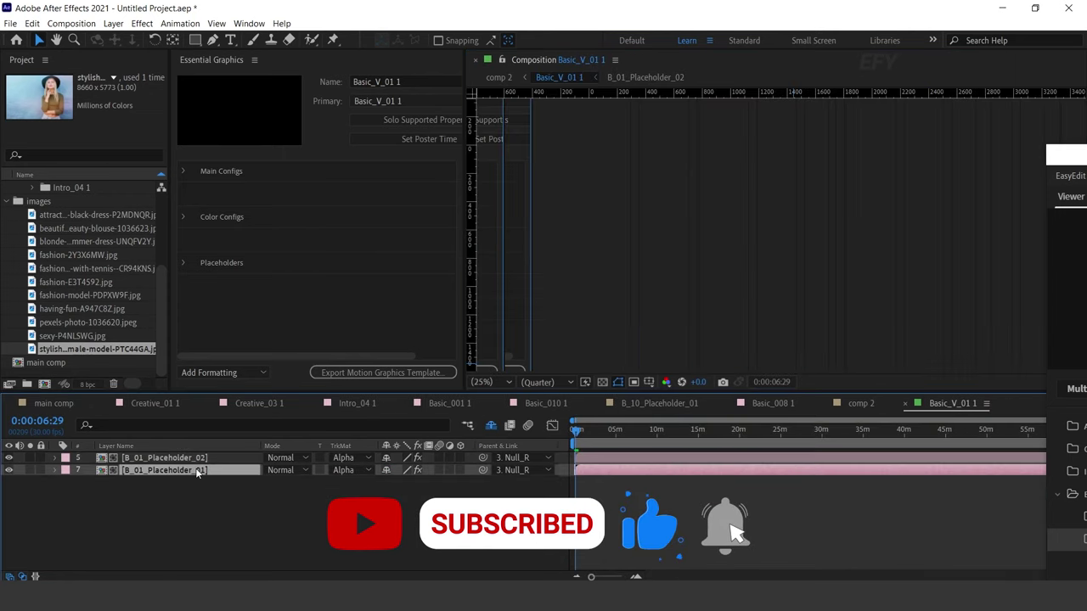
{"action": "left_click_drag", "start_coordinate": [73, 336], "coordinate": [156, 460]}
{"action": "key", "text": "ctrl+slash"}
{"action": "key", "text": "s"}
{"action": "left_click_drag", "start_coordinate": [433, 470], "coordinate": [379, 481]}
{"action": "left_click_drag", "start_coordinate": [833, 244], "coordinate": [832, 248]}
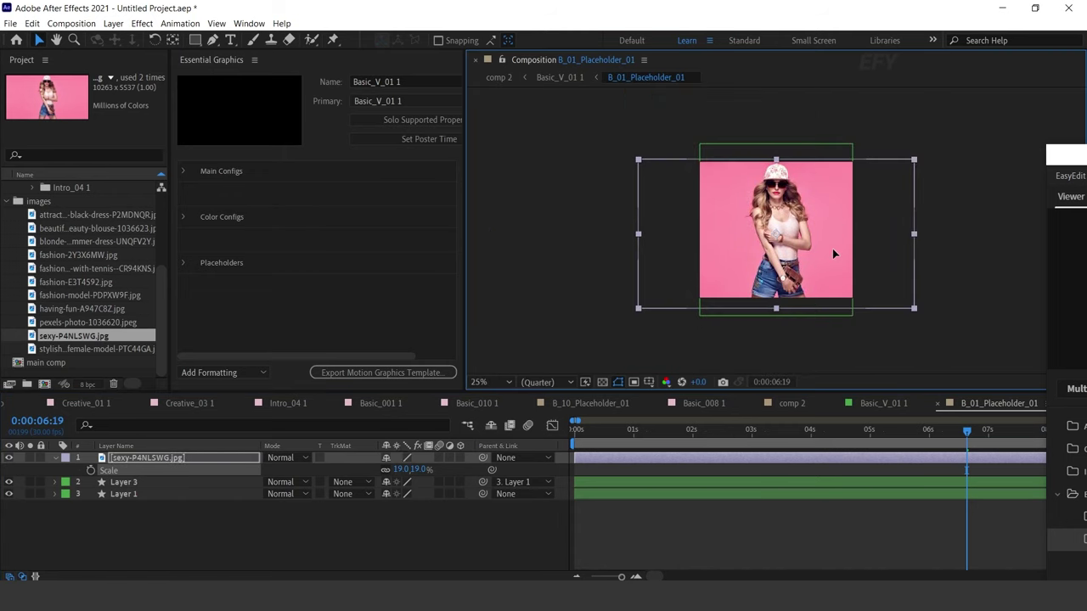
{"action": "left_click", "coordinate": [939, 404]}
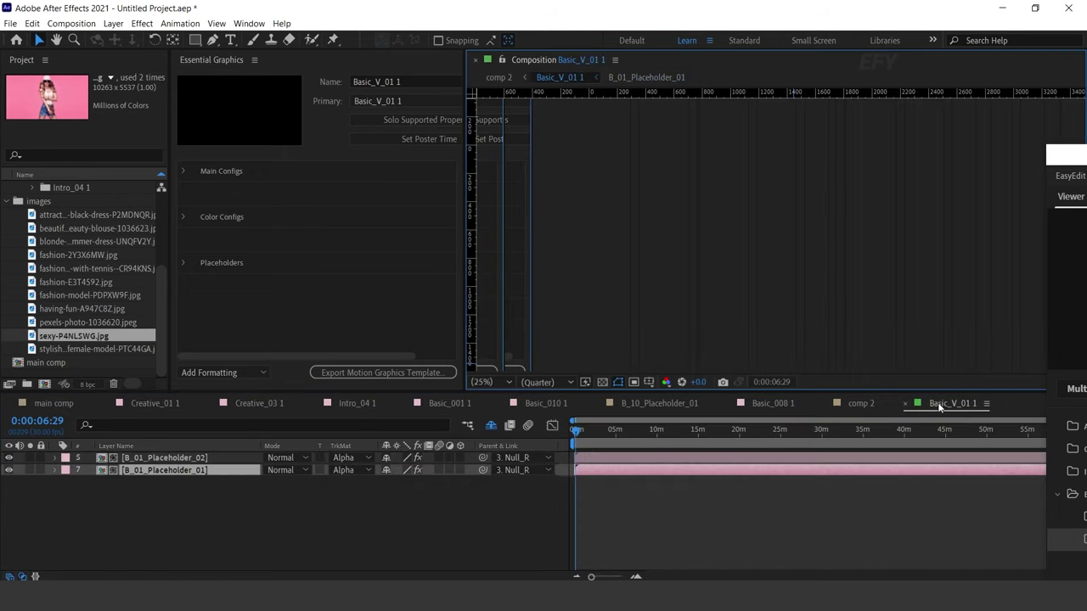
Step: Return to comp 2 and preview the Basic_V_01 1 slide from the start
{"action": "left_click", "coordinate": [636, 461]}
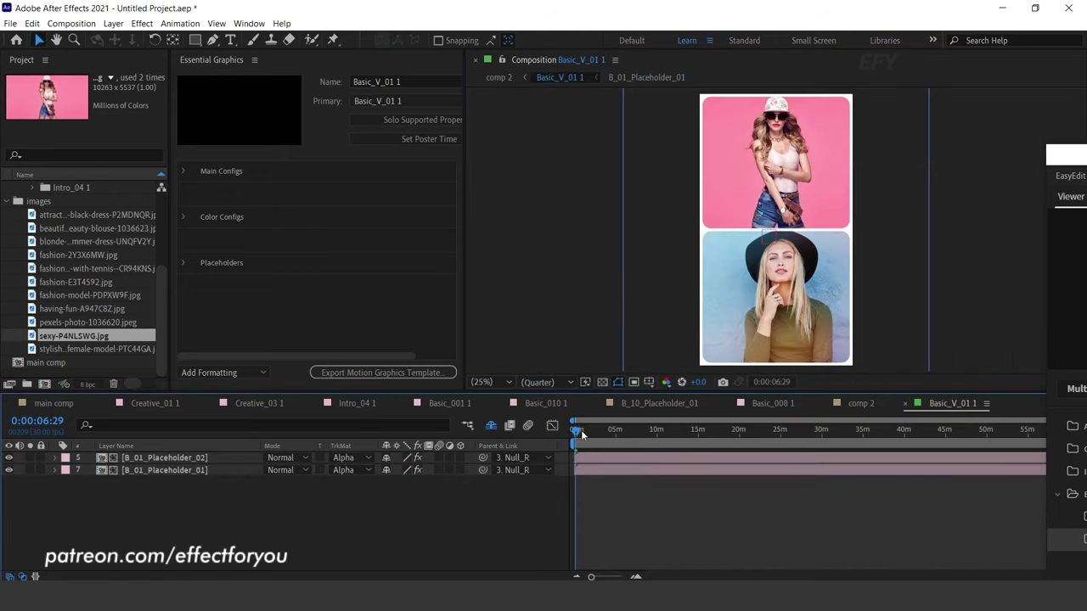
{"action": "left_click", "coordinate": [860, 404]}
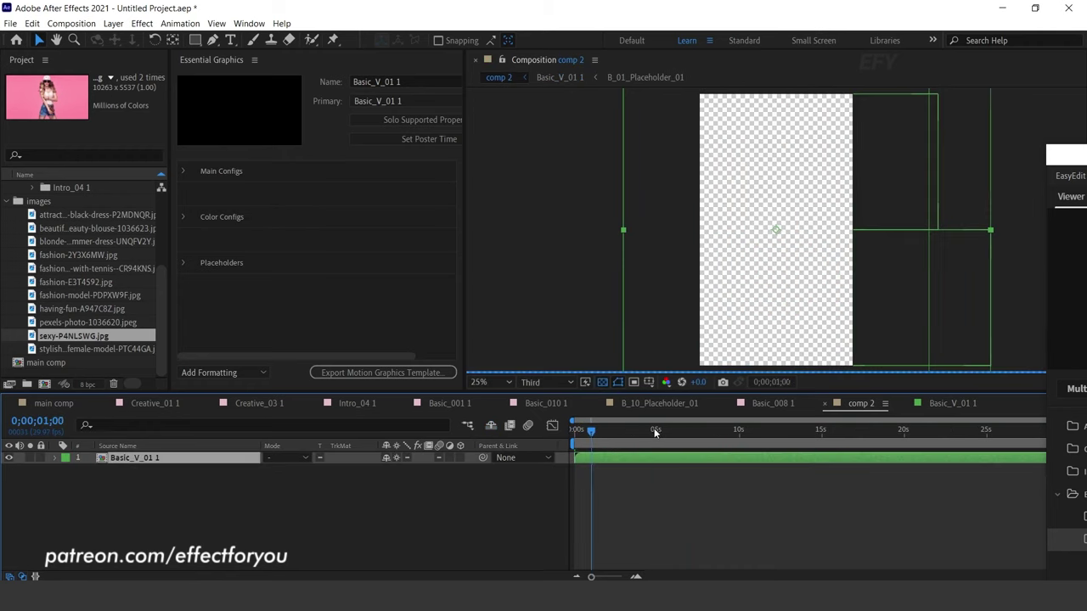
{"action": "left_click_drag", "start_coordinate": [592, 432], "coordinate": [519, 446]}
{"action": "key", "text": "space"}
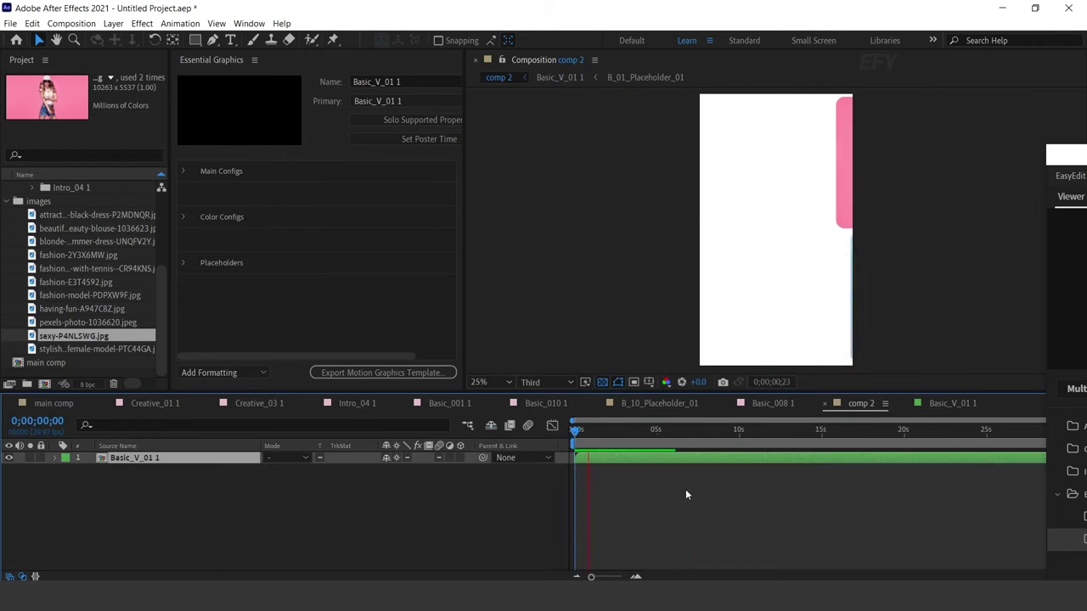
{"action": "left_click_drag", "start_coordinate": [701, 437], "coordinate": [599, 436]}
{"action": "key", "text": "space"}
Step: Import the Basic V 06 template from Basic Vertical into comp 2 at 0;00;07;13 and move the EasyEdit Viewer window aside
{"action": "left_click_drag", "start_coordinate": [679, 433], "coordinate": [698, 434]}
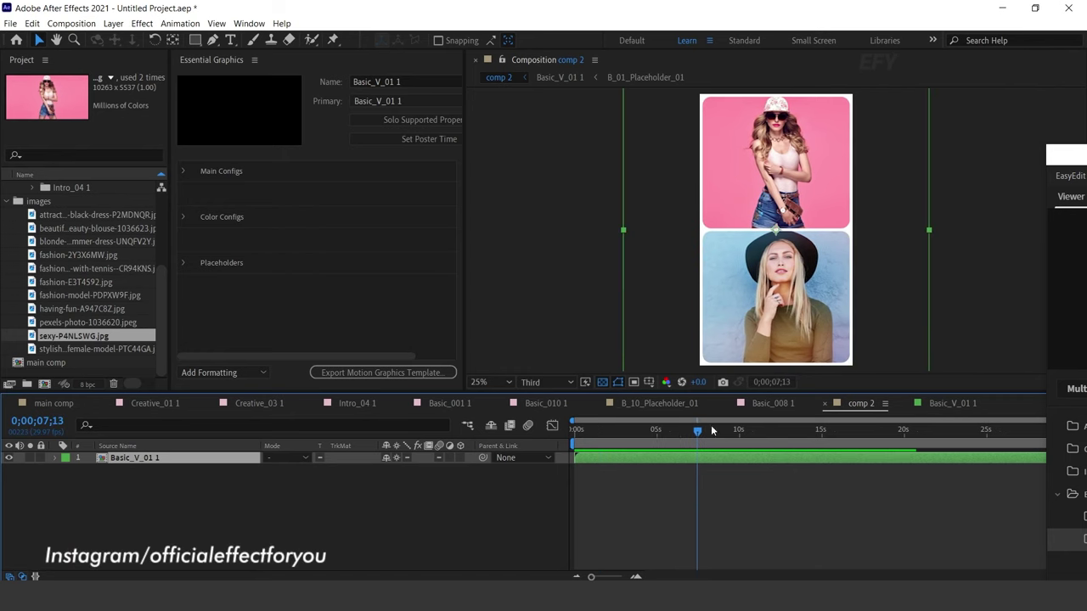
{"action": "left_click_drag", "start_coordinate": [1080, 162], "coordinate": [273, 52]}
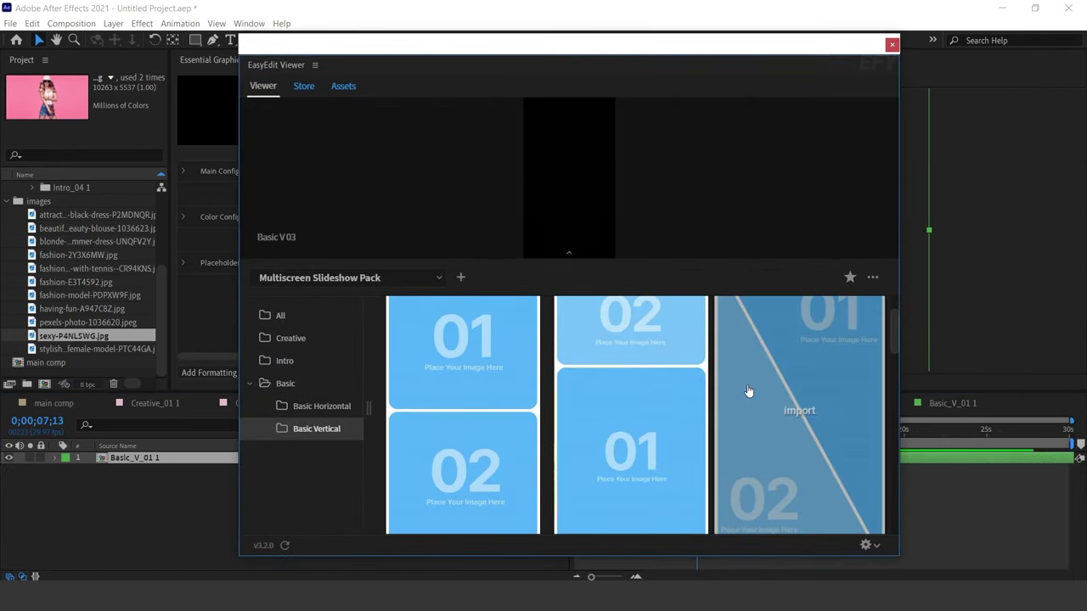
{"action": "scroll", "coordinate": [748, 394], "scroll_direction": "down", "scroll_amount": 2}
{"action": "scroll", "coordinate": [744, 420], "scroll_direction": "down", "scroll_amount": 5}
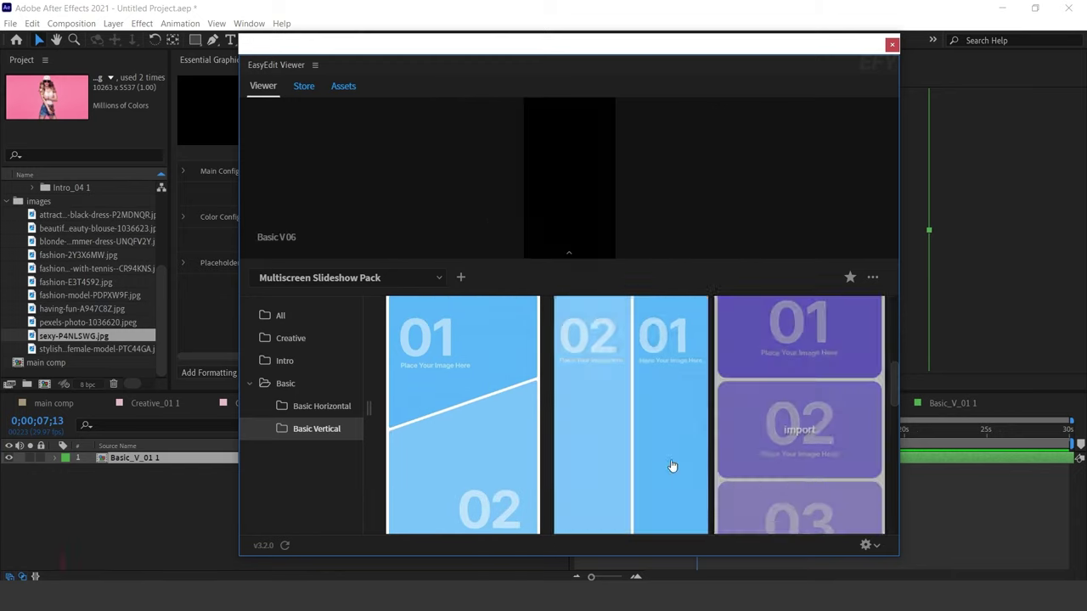
{"action": "scroll", "coordinate": [592, 452], "scroll_direction": "up", "scroll_amount": 3}
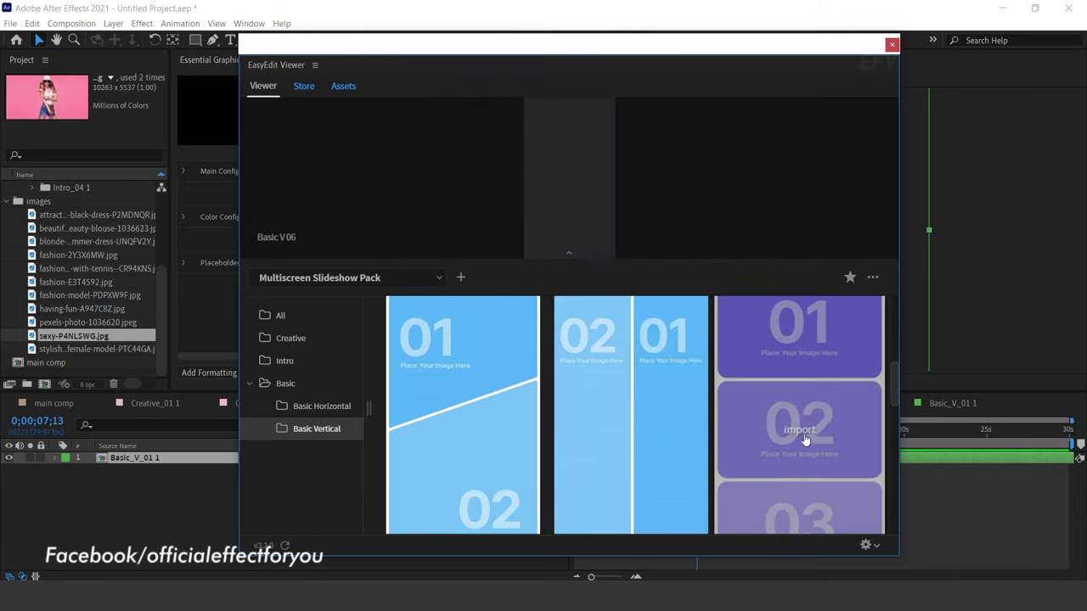
{"action": "left_click", "coordinate": [799, 429]}
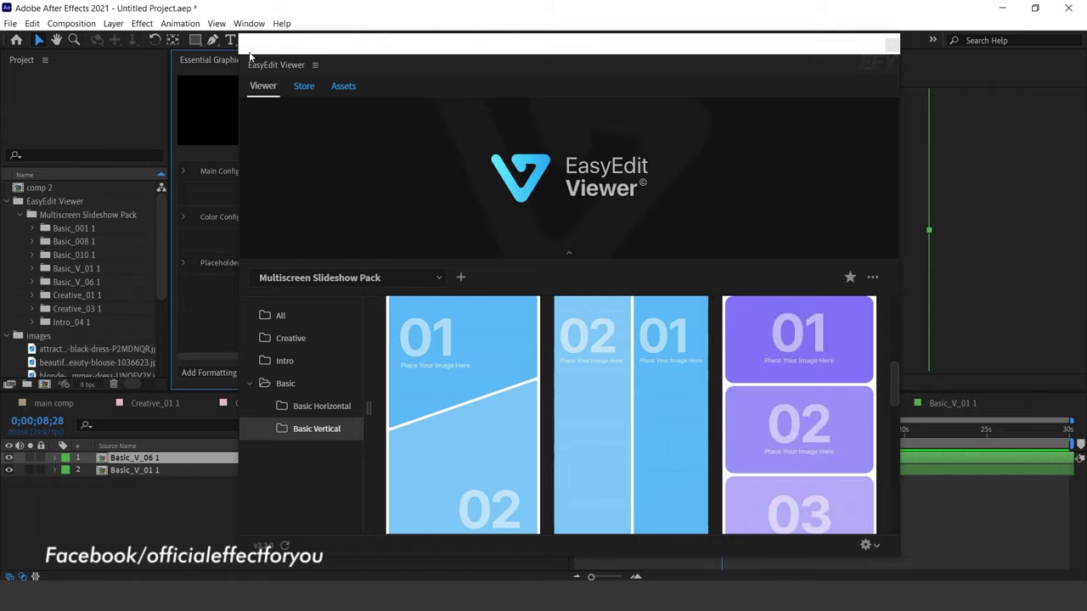
{"action": "left_click_drag", "start_coordinate": [249, 47], "coordinate": [1053, 123]}
{"action": "left_click", "coordinate": [749, 434]}
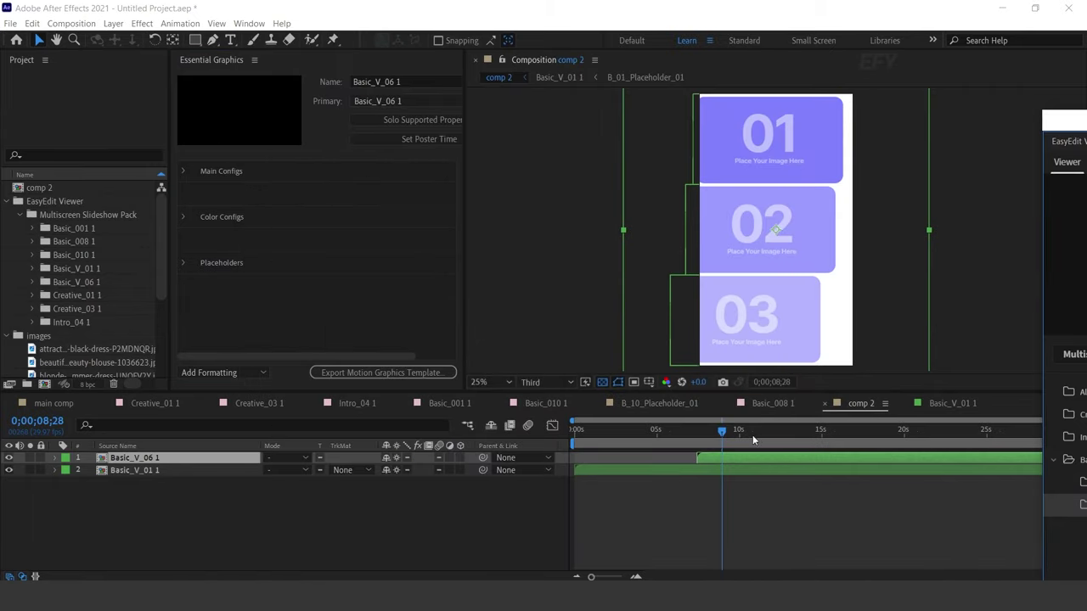
Step: Fill B_06_Placeholder_01 of Basic_V_06 1 with fashion-2Y3X6MW.jpg at 13% scale, lower it to show the face, and close the placeholder comp
{"action": "double_click", "coordinate": [208, 457]}
{"action": "double_click", "coordinate": [196, 458]}
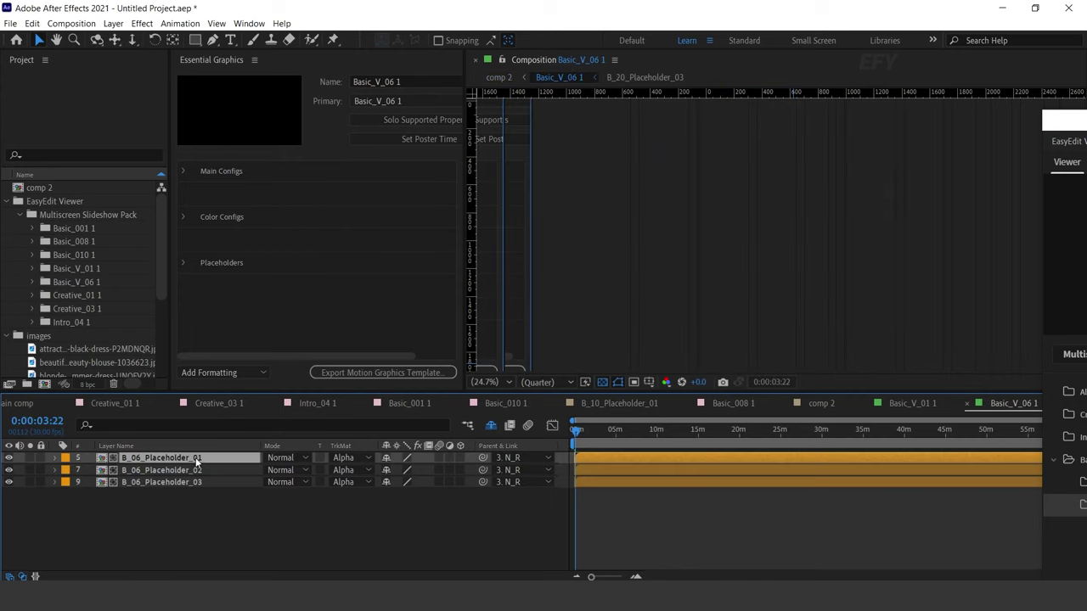
{"action": "scroll", "coordinate": [94, 352], "scroll_direction": "down", "scroll_amount": 3}
{"action": "left_click", "coordinate": [94, 309]}
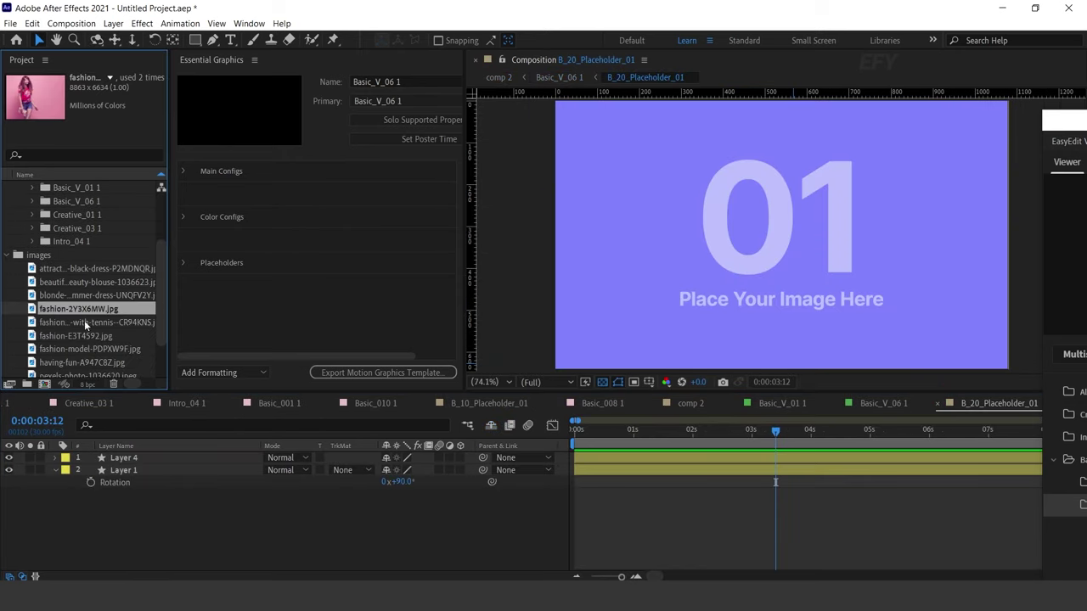
{"action": "left_click_drag", "start_coordinate": [168, 457], "coordinate": [169, 455]}
{"action": "key", "text": "s"}
{"action": "mouse_move", "coordinate": [408, 470]}
{"action": "left_mouse_down"}
{"action": "mouse_move", "coordinate": [364, 478]}
{"action": "mouse_move", "coordinate": [418, 470]}
{"action": "left_mouse_up"}
{"action": "scroll", "coordinate": [860, 228], "scroll_direction": "down", "scroll_amount": 1}
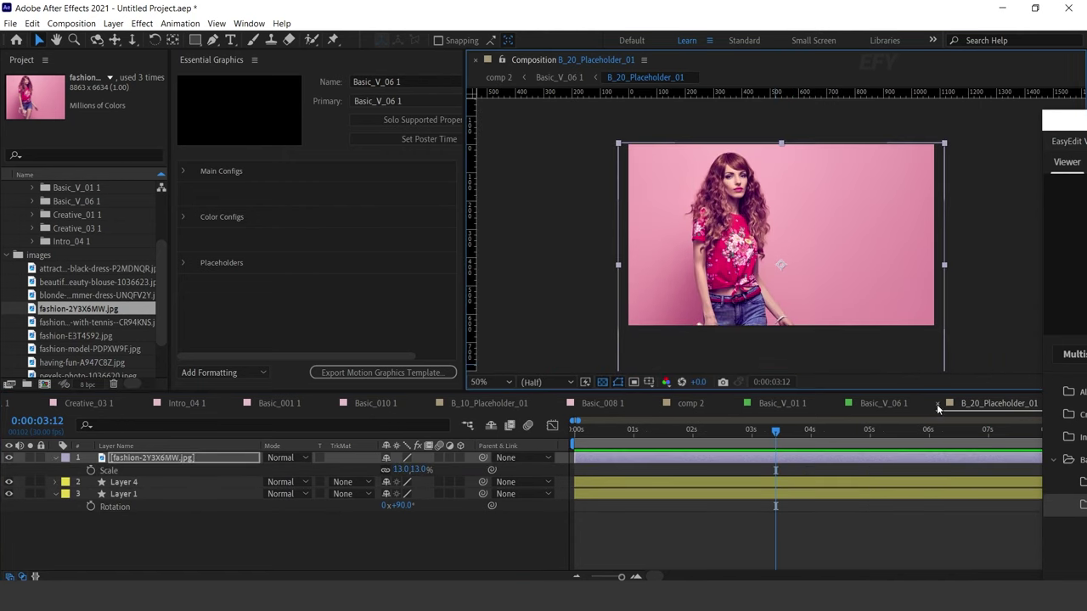
{"action": "left_click", "coordinate": [938, 403]}
Step: Fill B_06_Placeholder_02 with the blonde summer-dress-UNQFV2Y.jpg image, scale it down to fit the frame, and close the placeholder comp
{"action": "double_click", "coordinate": [161, 471]}
{"action": "left_click", "coordinate": [96, 322]}
{"action": "left_click", "coordinate": [77, 351]}
{"action": "left_click", "coordinate": [77, 361]}
{"action": "scroll", "coordinate": [87, 284], "scroll_direction": "down", "scroll_amount": 2}
{"action": "left_click_drag", "start_coordinate": [82, 242], "coordinate": [174, 458]}
{"action": "key", "text": "comma"}
{"action": "key", "text": "s"}
{"action": "left_click_drag", "start_coordinate": [429, 471], "coordinate": [371, 477]}
{"action": "left_click", "coordinate": [937, 405]}
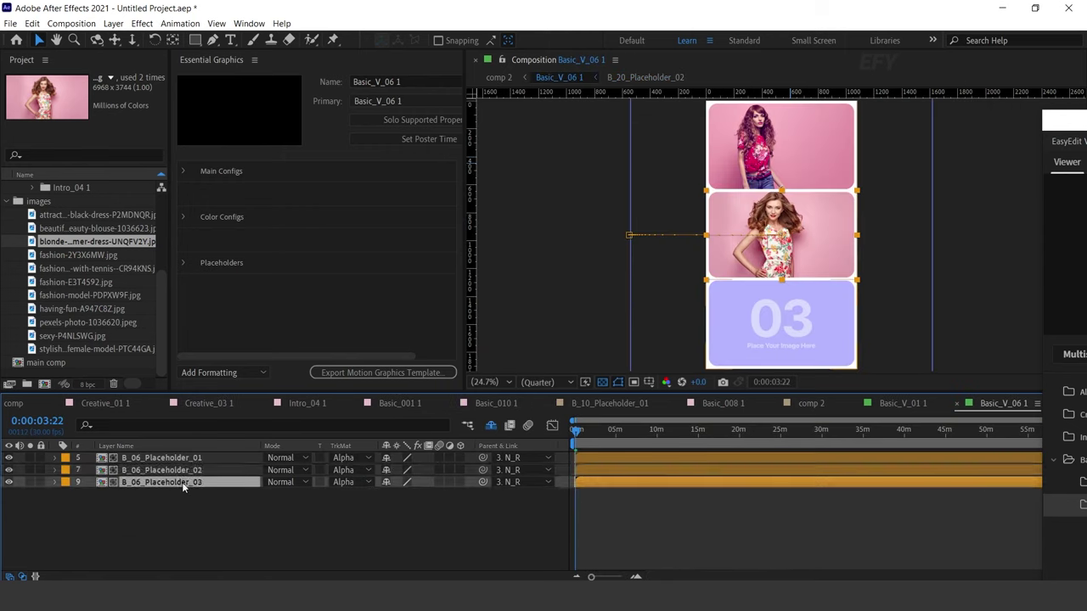
Step: Fill B_06_Placeholder_03 with the black-dress-P2MDNQR.jpg image at 39% scale, position it in the frame, and close the placeholder comp
{"action": "double_click", "coordinate": [181, 482]}
{"action": "left_click", "coordinate": [94, 214]}
{"action": "left_click_drag", "start_coordinate": [93, 215], "coordinate": [169, 458]}
{"action": "key", "text": "s"}
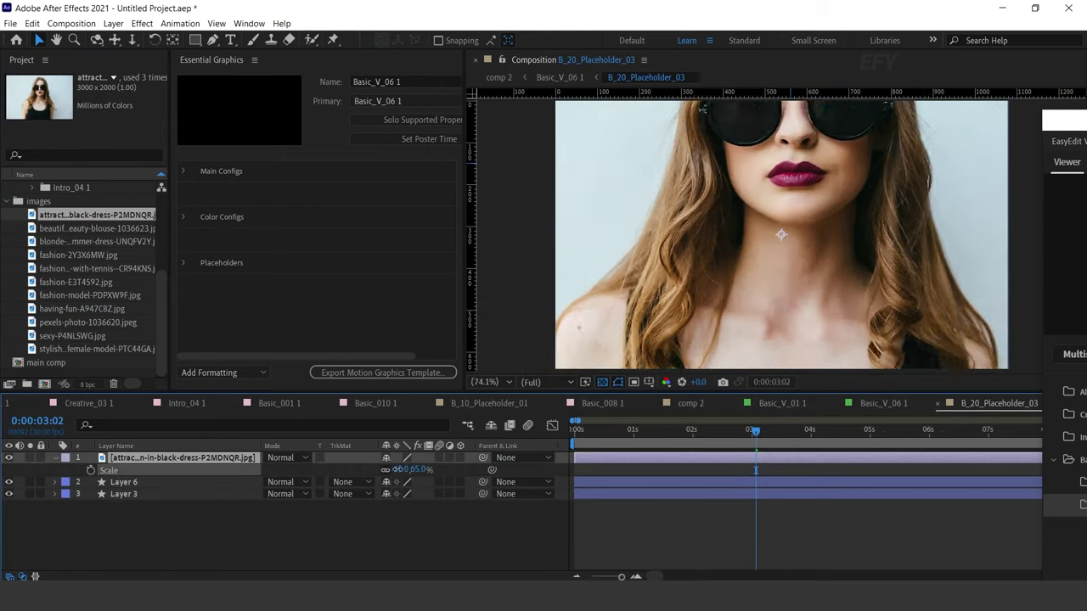
{"action": "left_click_drag", "start_coordinate": [400, 469], "coordinate": [377, 468]}
{"action": "scroll", "coordinate": [860, 270], "scroll_direction": "down", "scroll_amount": 2}
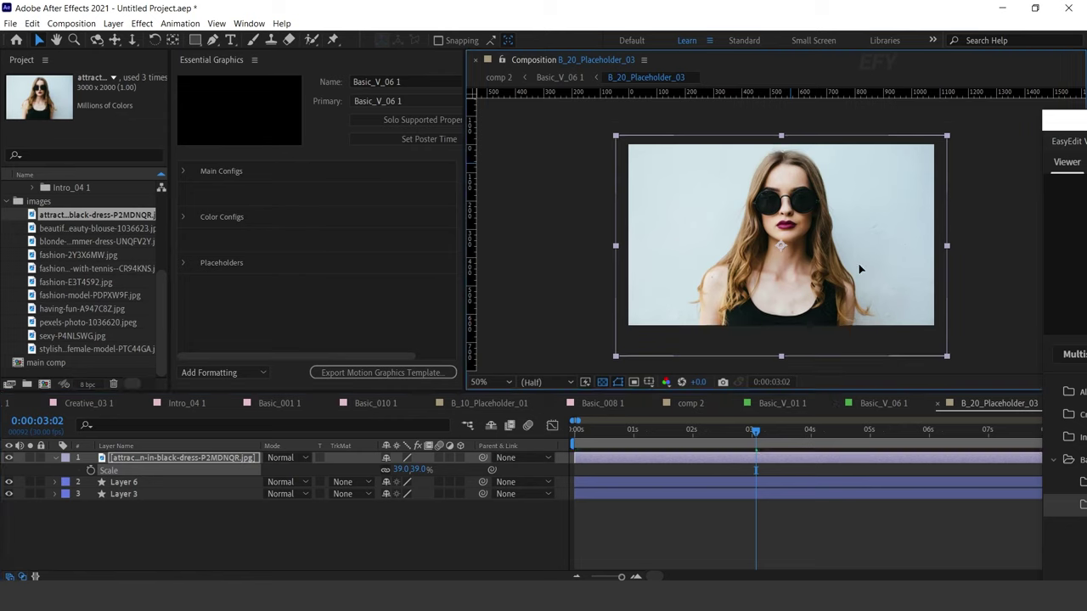
{"action": "left_click", "coordinate": [937, 405]}
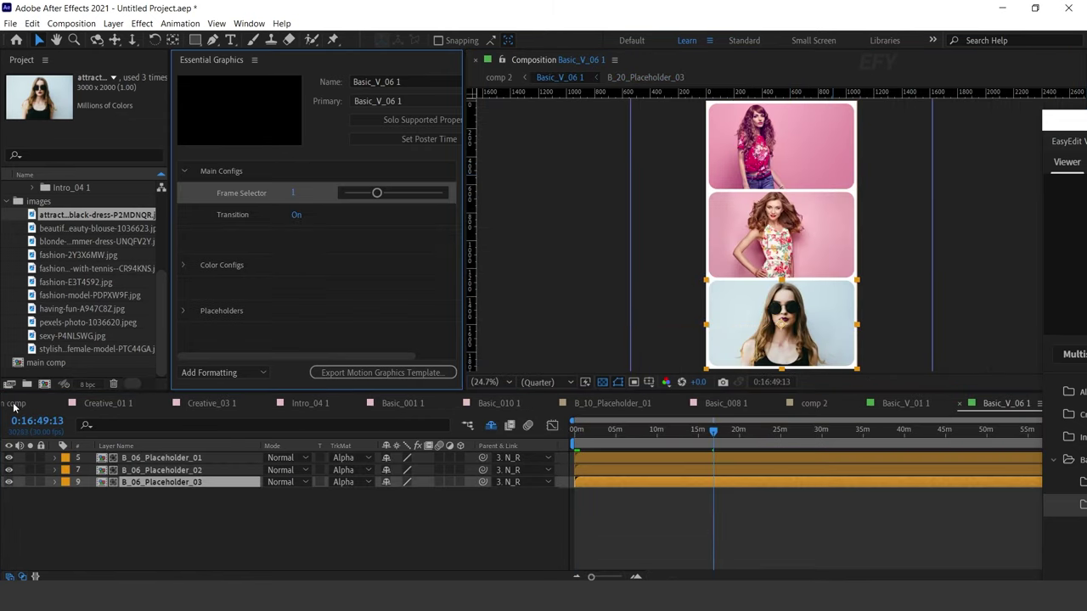
Step: Preview the finished slideshow in the main comp and browse the Creative templates in EasyEdit Viewer
{"action": "left_click", "coordinate": [20, 405]}
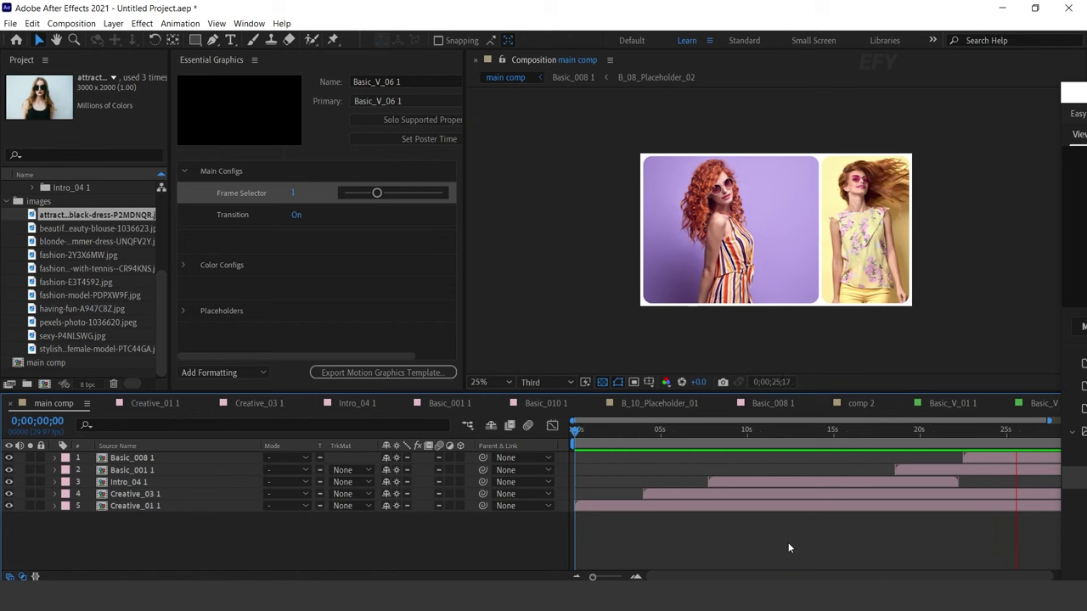
{"action": "left_click_drag", "start_coordinate": [1076, 102], "coordinate": [335, 48]}
{"action": "scroll", "coordinate": [696, 498], "scroll_direction": "up", "scroll_amount": 3}
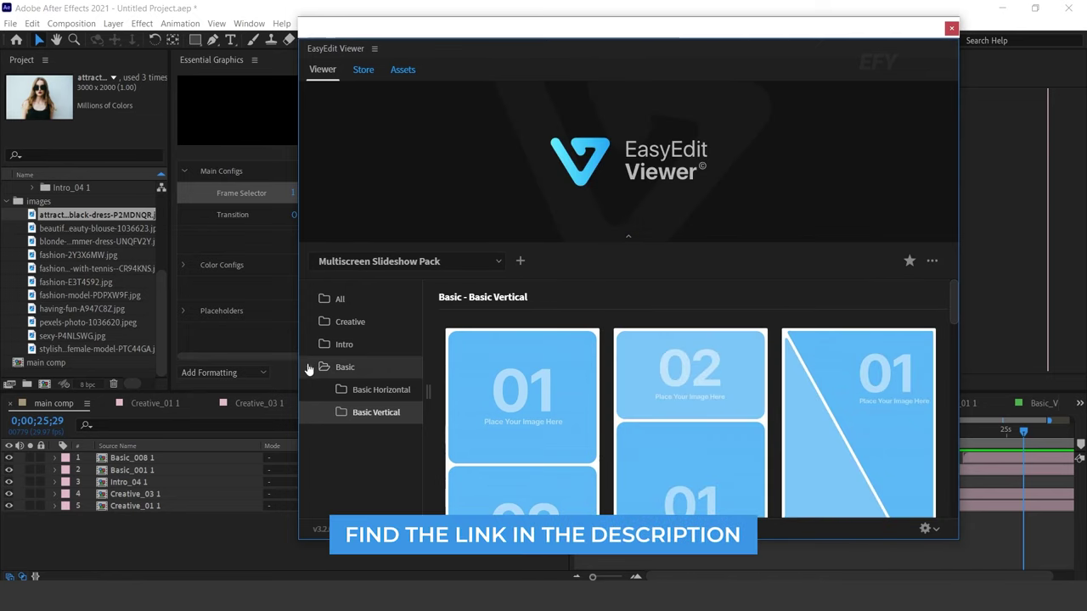
{"action": "left_click", "coordinate": [350, 321]}
{"action": "scroll", "coordinate": [830, 451], "scroll_direction": "down", "scroll_amount": 5}
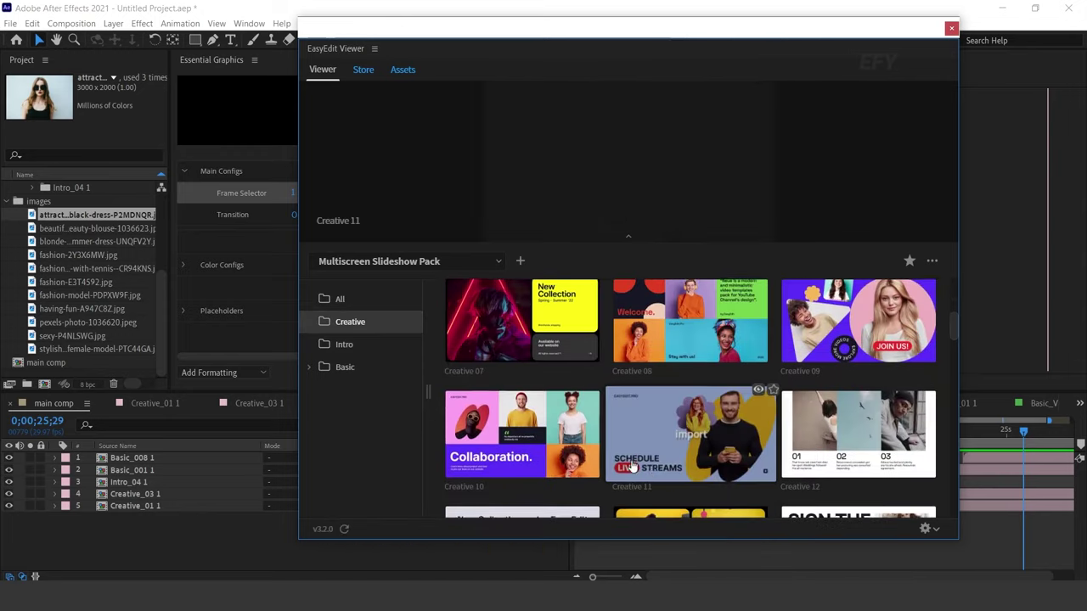
{"action": "scroll", "coordinate": [547, 420], "scroll_direction": "up", "scroll_amount": 5}
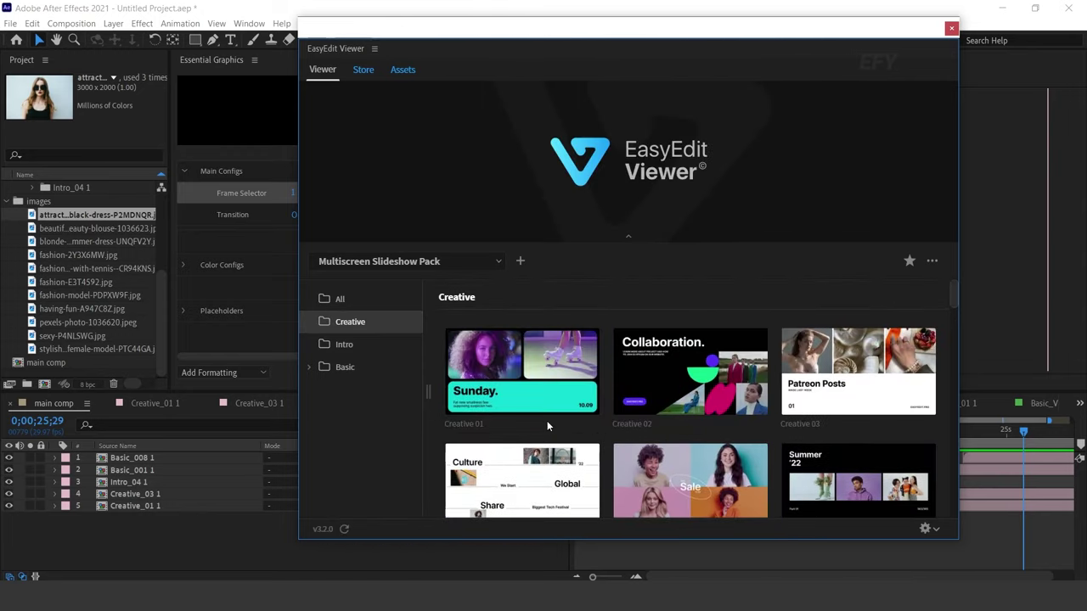